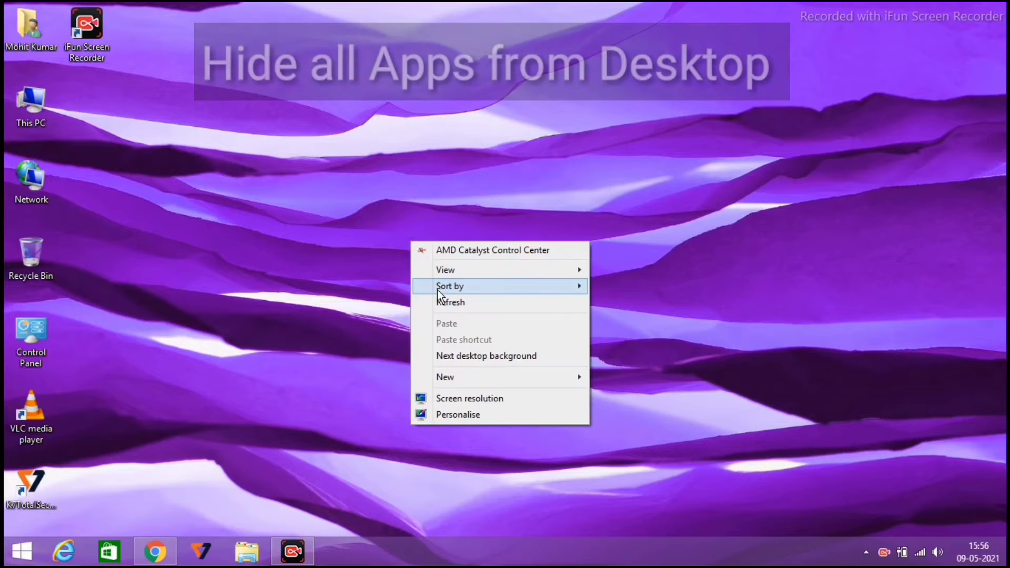
Remove the Computer, User's Files, Network, Recycle Bin and Control Panel icons from the desktop through the desktop icon settings.
{"action": "left_click", "coordinate": [439, 303]}
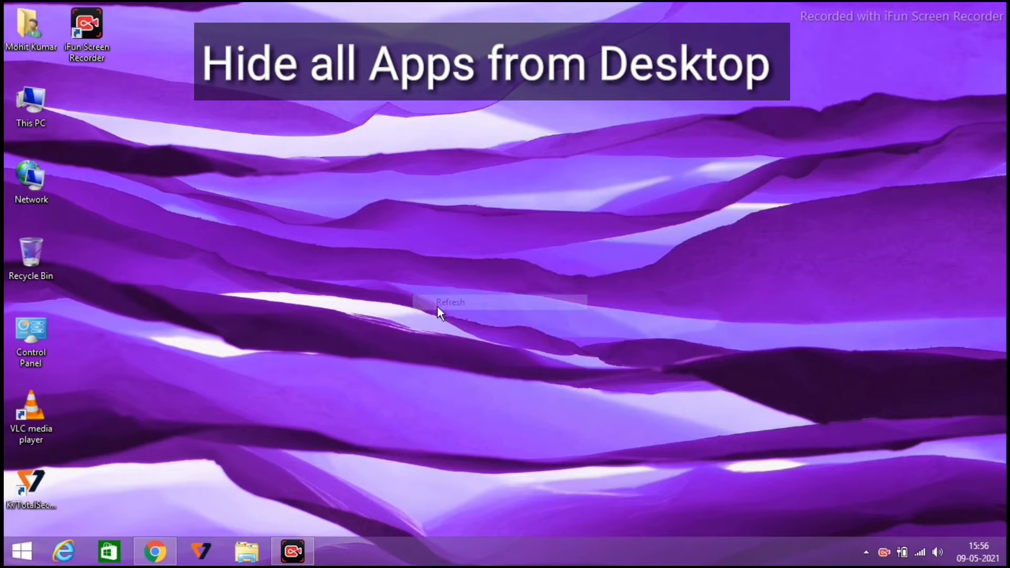
{"action": "right_click", "coordinate": [340, 405]}
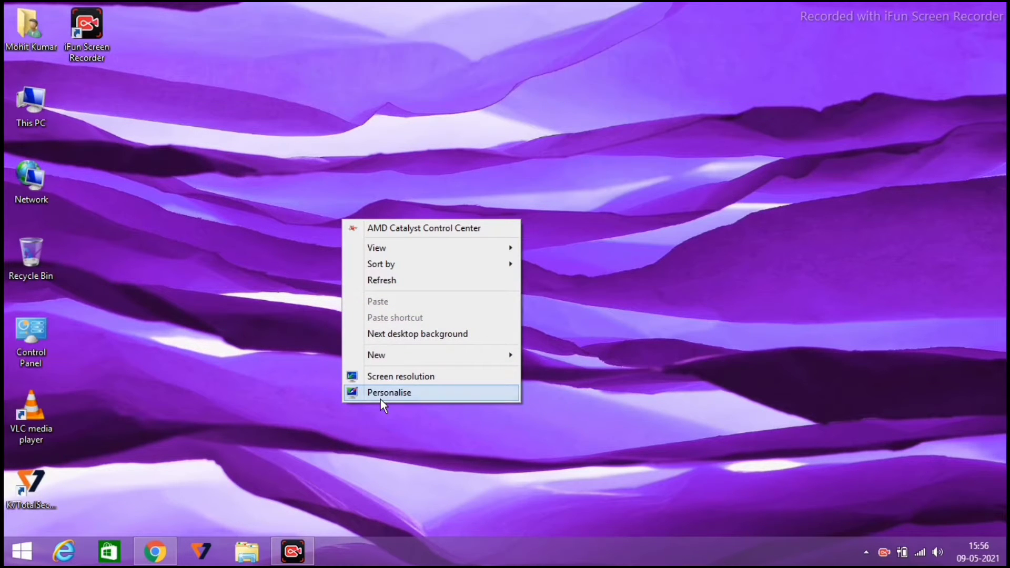
{"action": "left_click", "coordinate": [380, 398]}
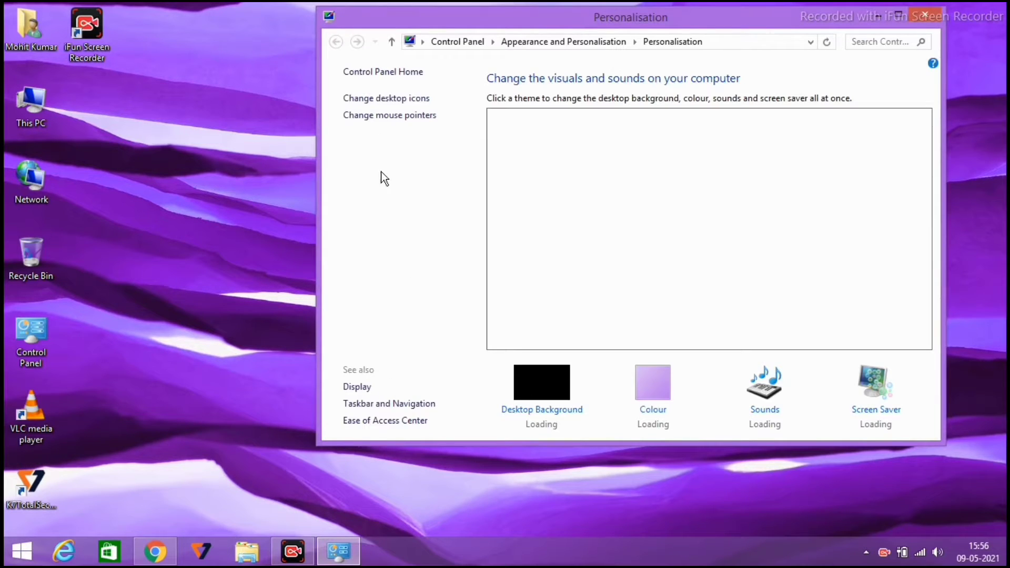
{"action": "left_click", "coordinate": [377, 100]}
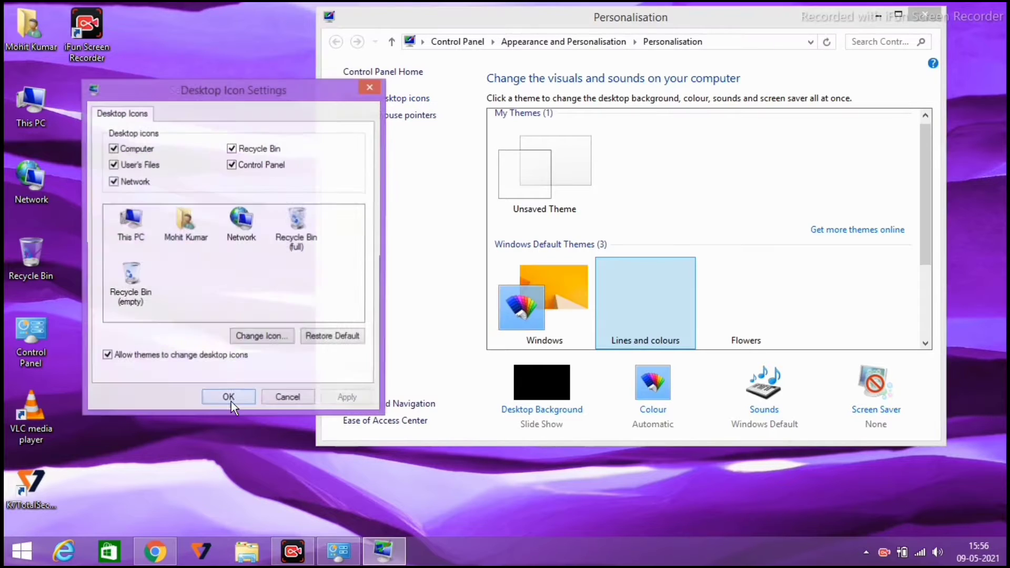
{"action": "left_click", "coordinate": [113, 181]}
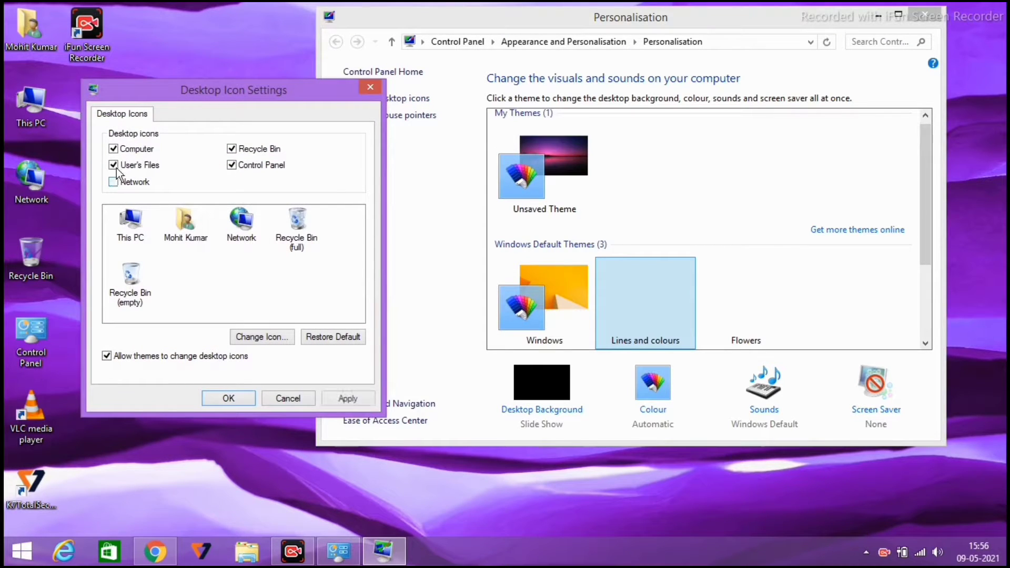
{"action": "left_click", "coordinate": [113, 164]}
{"action": "left_click", "coordinate": [231, 149]}
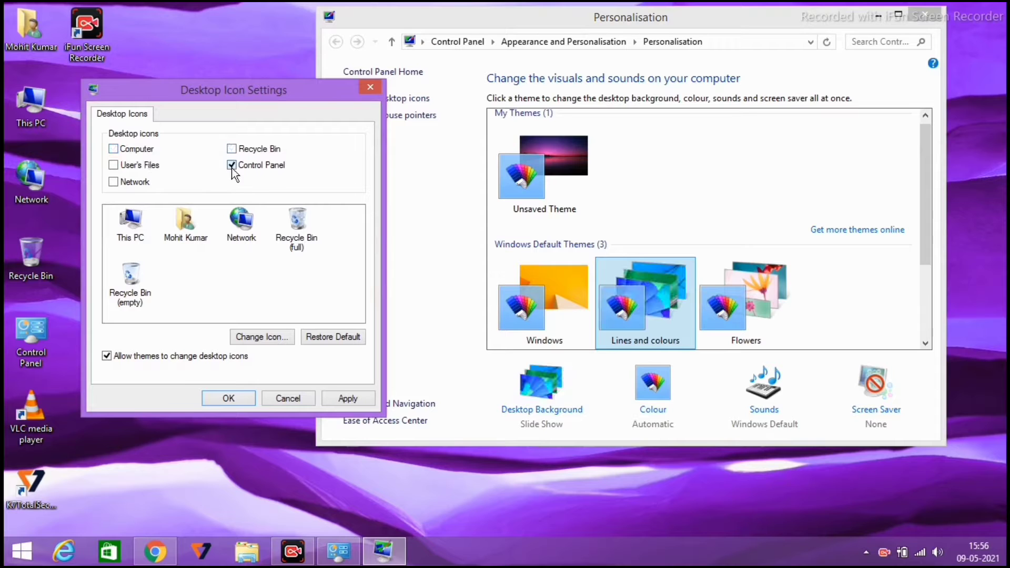
{"action": "left_click", "coordinate": [232, 398]}
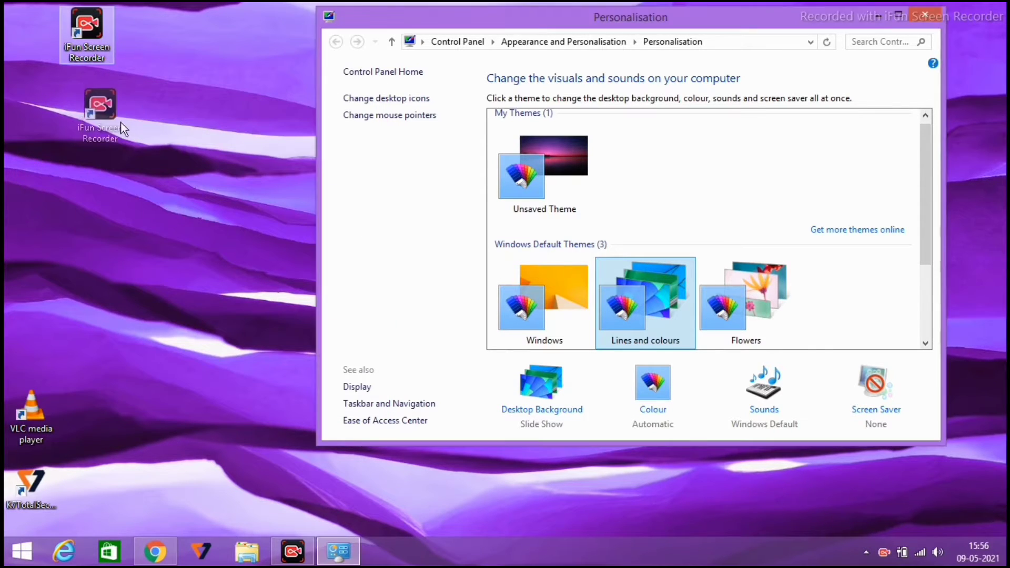
Delete the iFun Screen Recorder and VLC media player shortcuts from the desktop.
{"action": "left_click_drag", "start_coordinate": [122, 129], "coordinate": [138, 444]}
{"action": "right_click", "coordinate": [135, 437]}
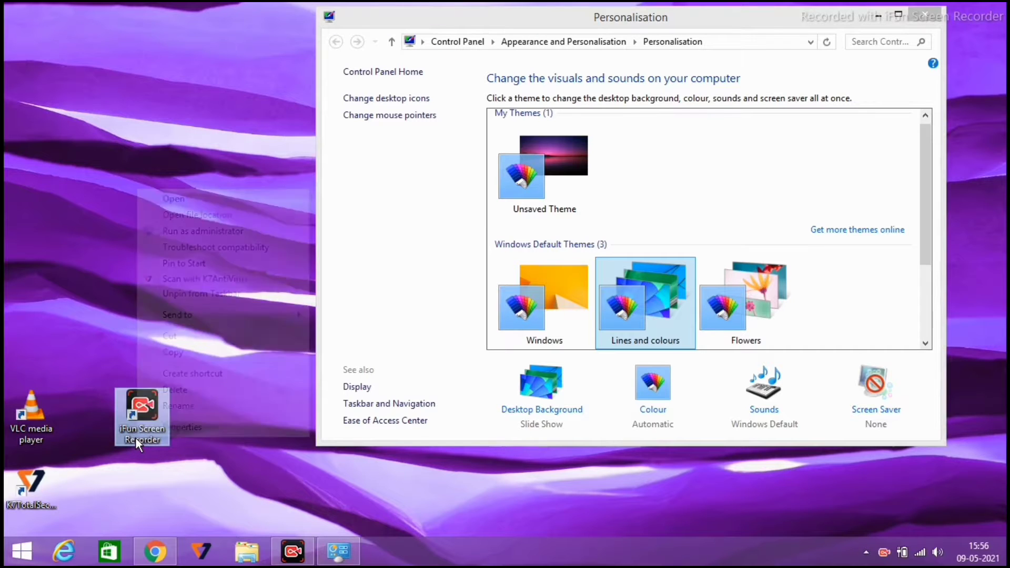
{"action": "key", "text": "Escape"}
{"action": "left_click", "coordinate": [42, 425]}
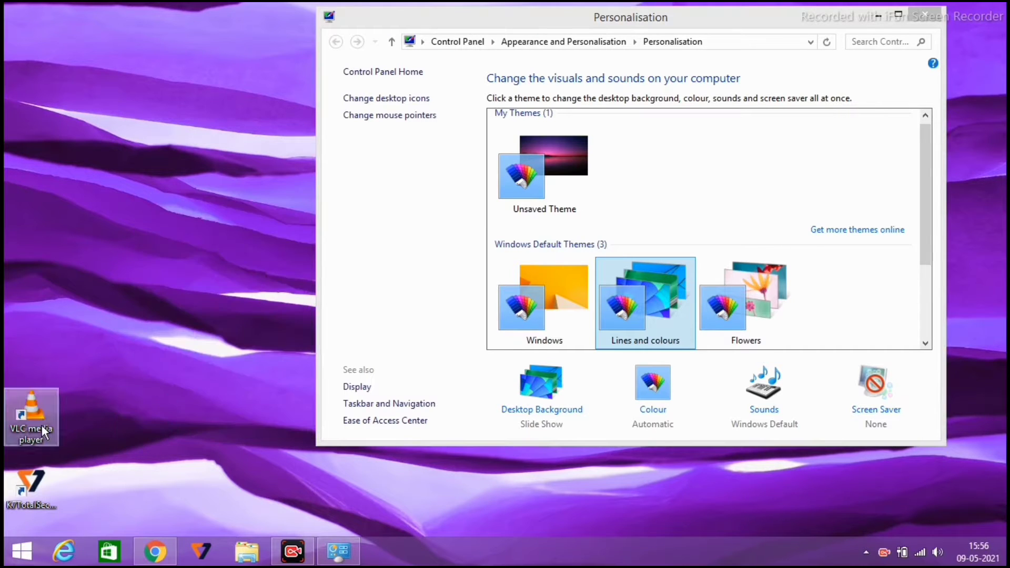
{"action": "right_click", "coordinate": [38, 425]}
{"action": "left_click", "coordinate": [76, 377]}
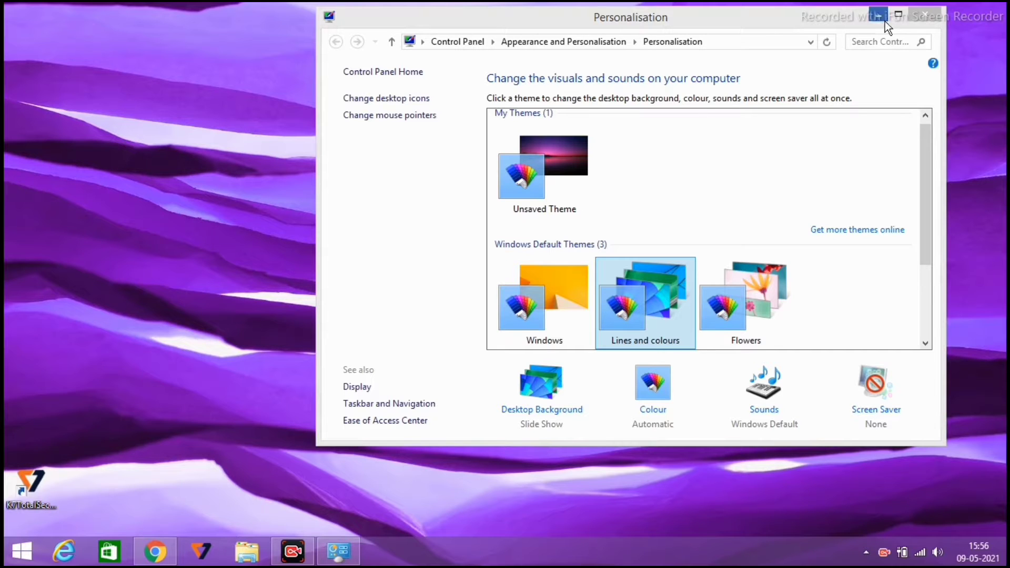
Close the Personalisation window and move the K7TotalSecurity shortcut to the desktop's lower-right corner, with a desktop refresh.
{"action": "left_click", "coordinate": [922, 15]}
{"action": "left_click_drag", "start_coordinate": [56, 496], "coordinate": [5, 534]}
{"action": "left_click_drag", "start_coordinate": [45, 497], "coordinate": [958, 506]}
{"action": "right_click", "coordinate": [696, 376]}
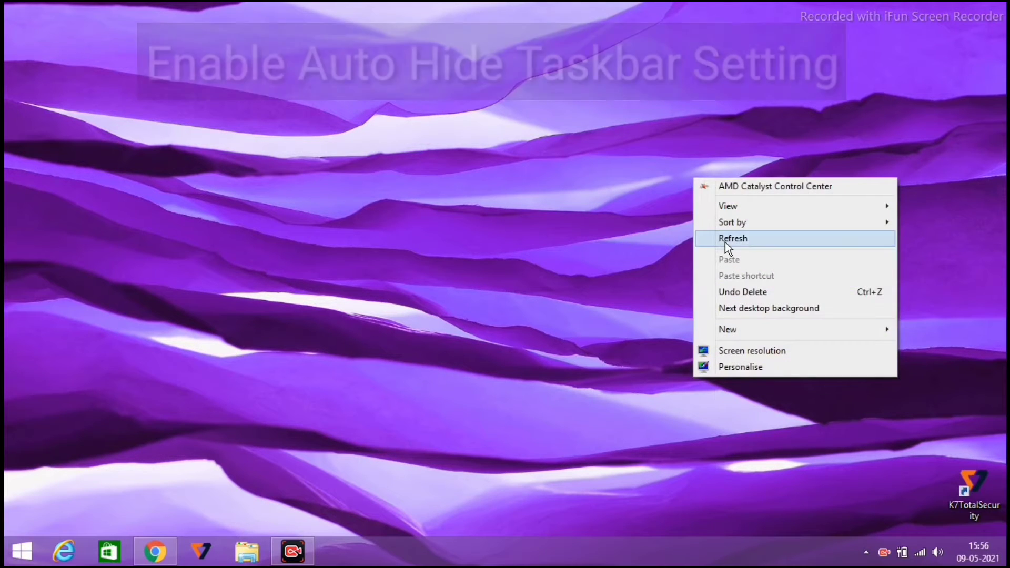
{"action": "left_click", "coordinate": [725, 242]}
Enable auto-hide for the taskbar in the taskbar properties.
{"action": "right_click", "coordinate": [487, 552]}
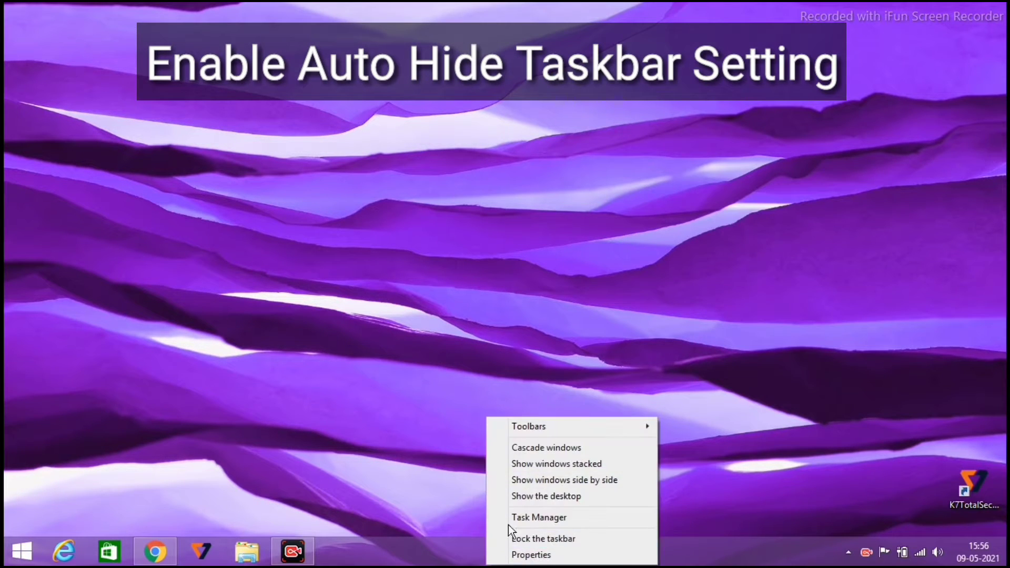
{"action": "left_click", "coordinate": [547, 555]}
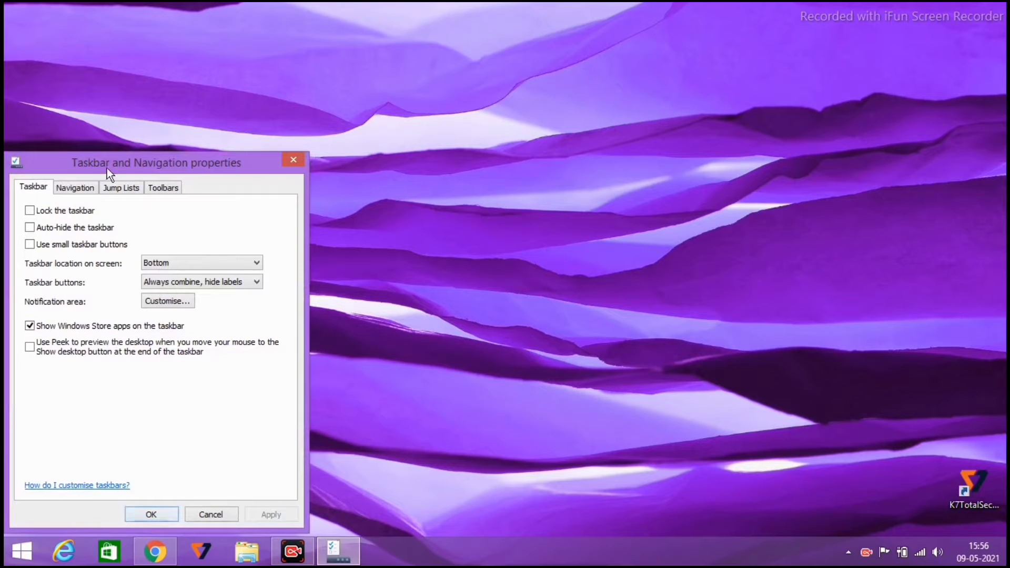
{"action": "left_click_drag", "start_coordinate": [107, 168], "coordinate": [285, 138]}
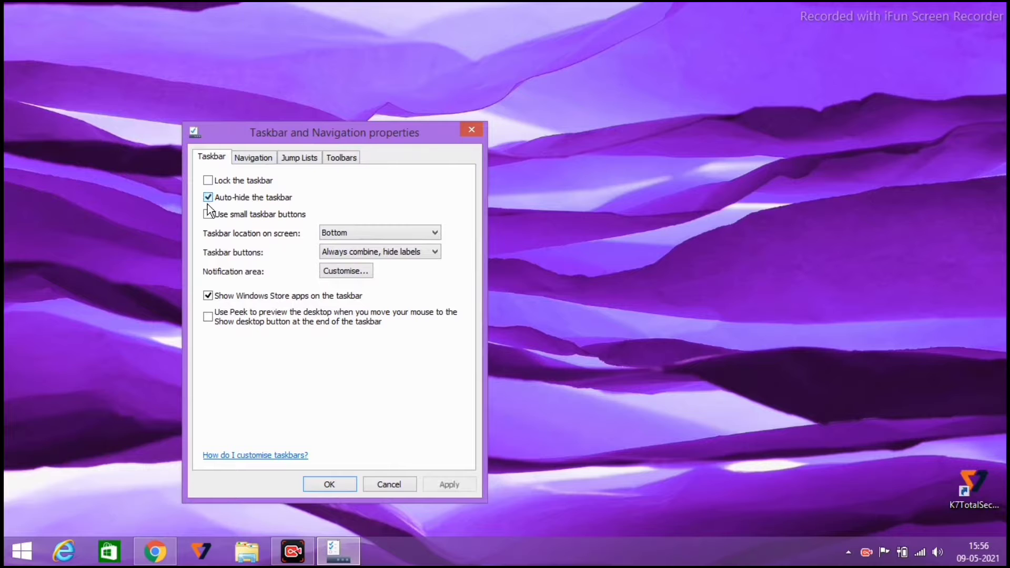
{"action": "left_click", "coordinate": [342, 489]}
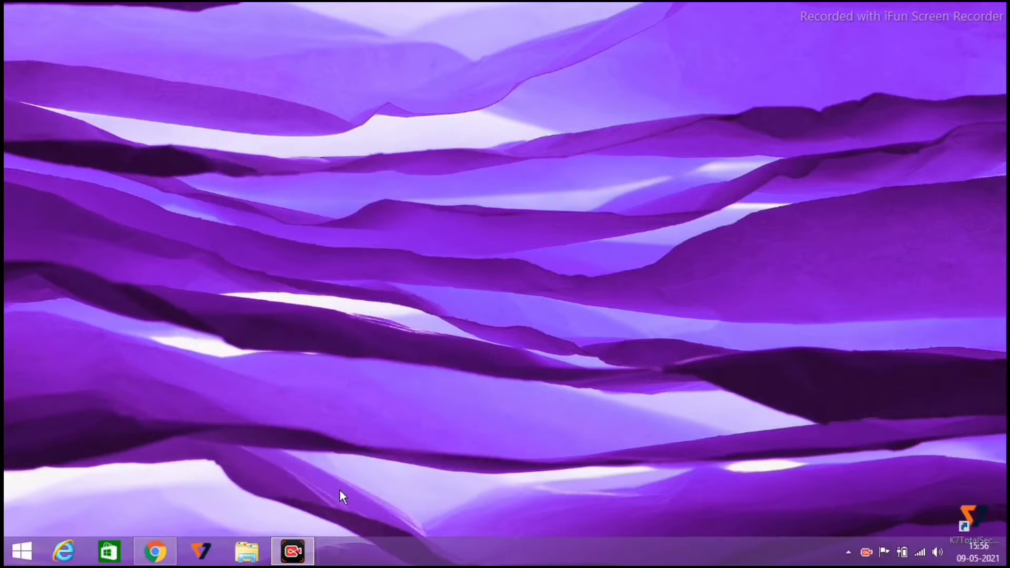
Switch to Chrome, search for "rainmeter" and open the official rainmeter.net site.
{"action": "left_click", "coordinate": [173, 561]}
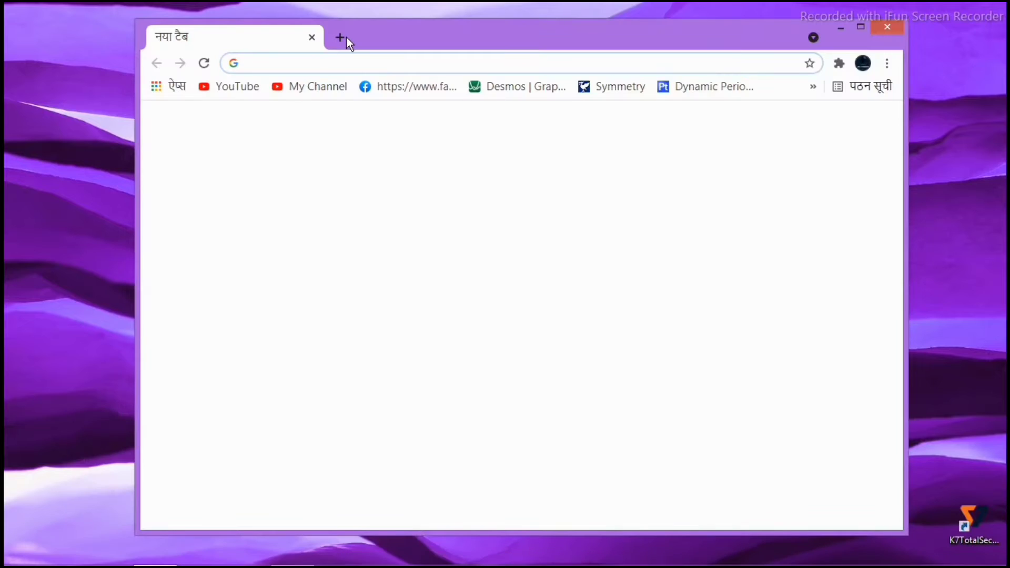
{"action": "double_click", "coordinate": [364, 29]}
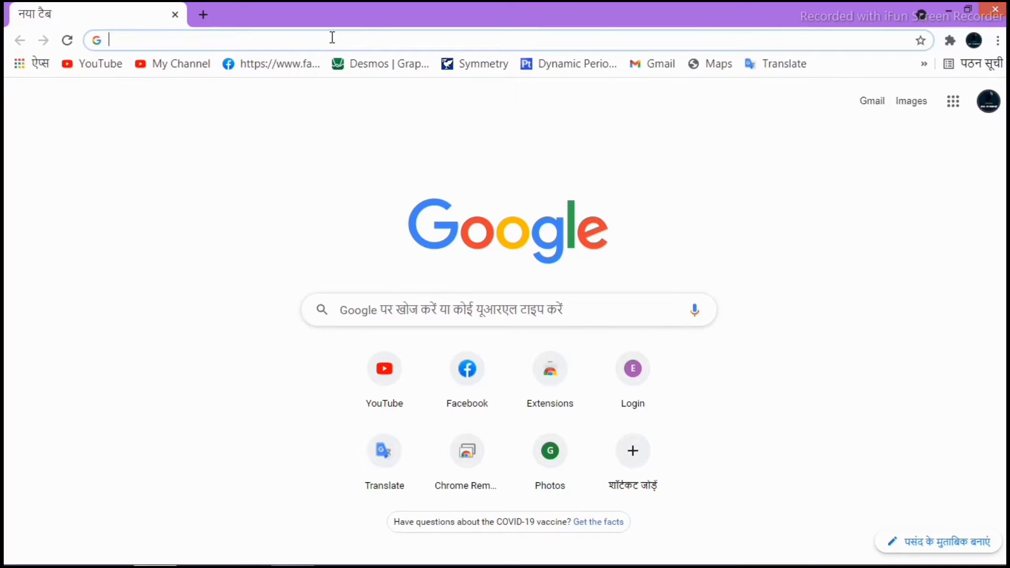
{"action": "type", "text": "rain"}
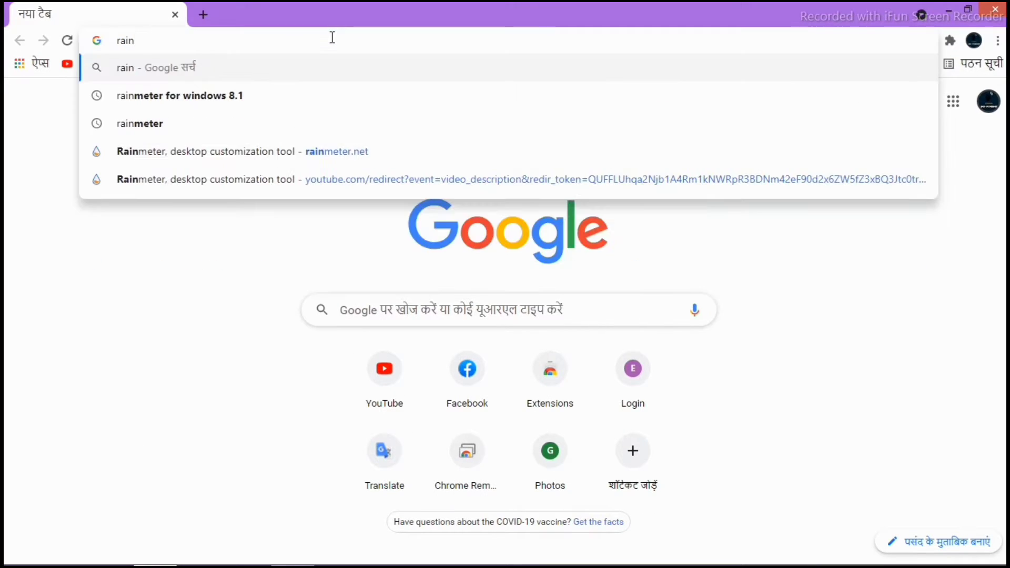
{"action": "type", "text": "meter"}
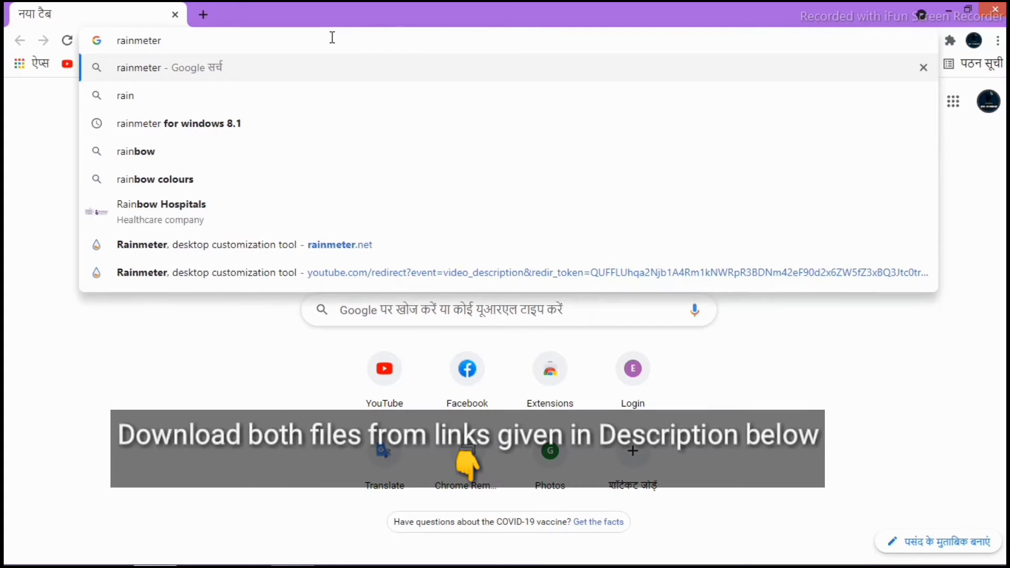
{"action": "key", "text": "Return"}
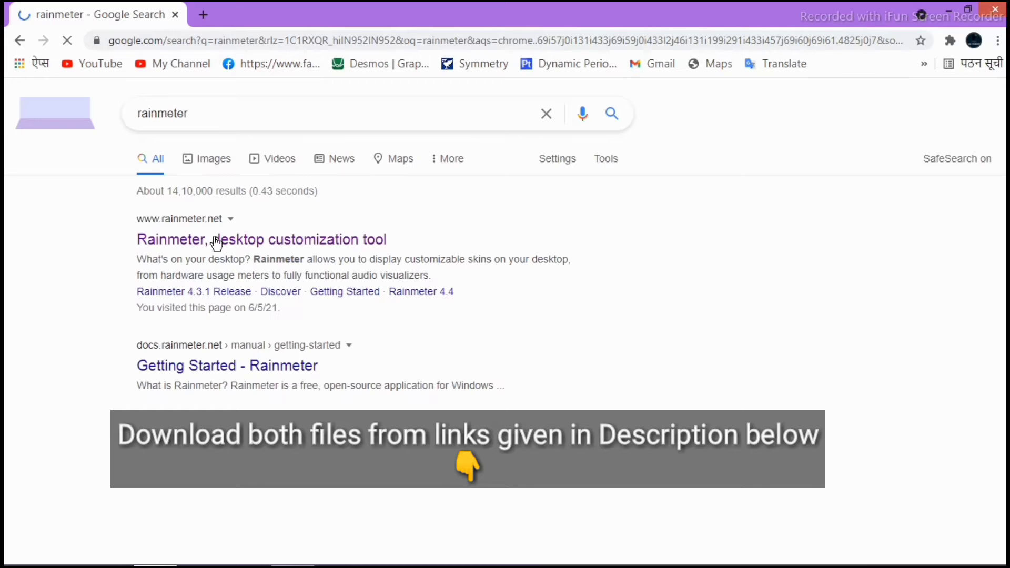
{"action": "left_click", "coordinate": [215, 243]}
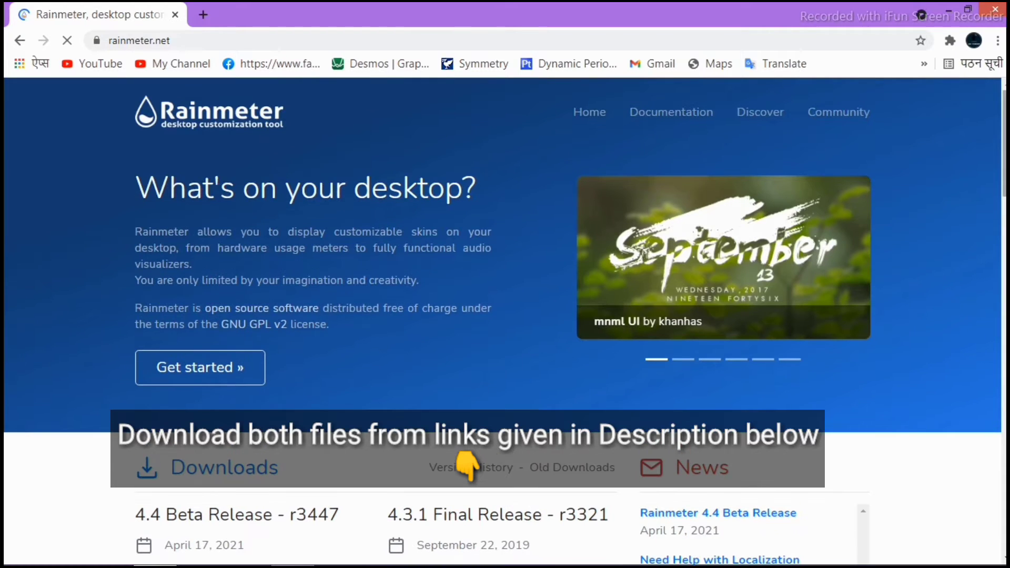
Find the Rainmeter 4.3.1 Final Release download on the page and minimise the browser.
{"action": "scroll", "coordinate": [399, 122], "scroll_direction": "down", "scroll_amount": 4}
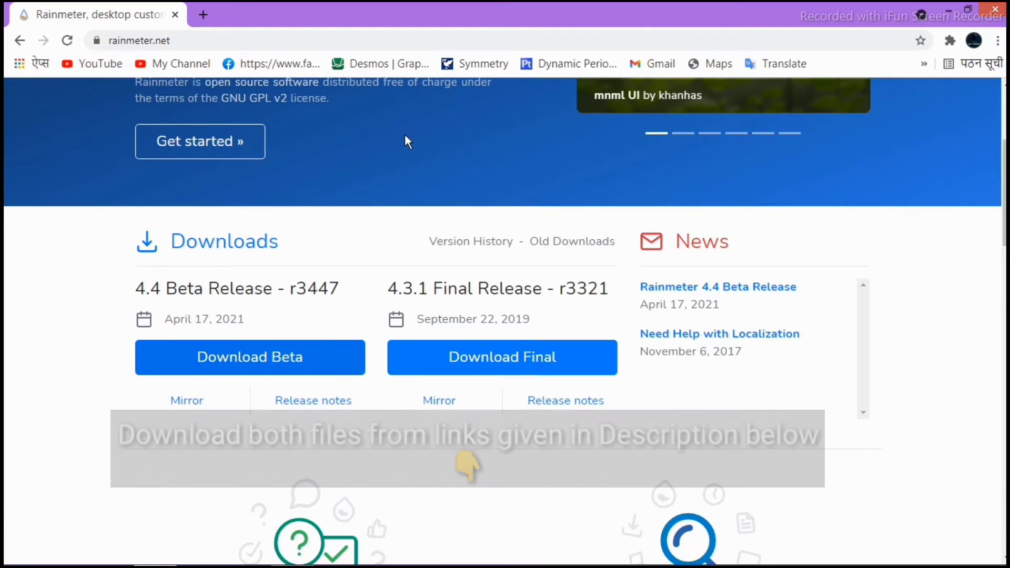
{"action": "scroll", "coordinate": [526, 189], "scroll_direction": "down", "scroll_amount": 4}
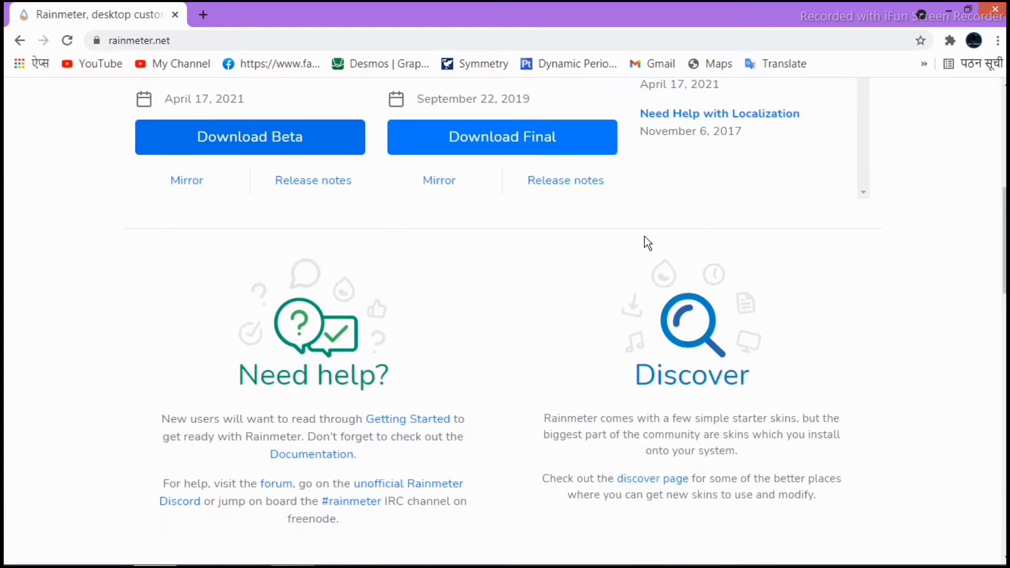
{"action": "scroll", "coordinate": [650, 216], "scroll_direction": "up", "scroll_amount": 7}
{"action": "scroll", "coordinate": [621, 226], "scroll_direction": "down", "scroll_amount": 1}
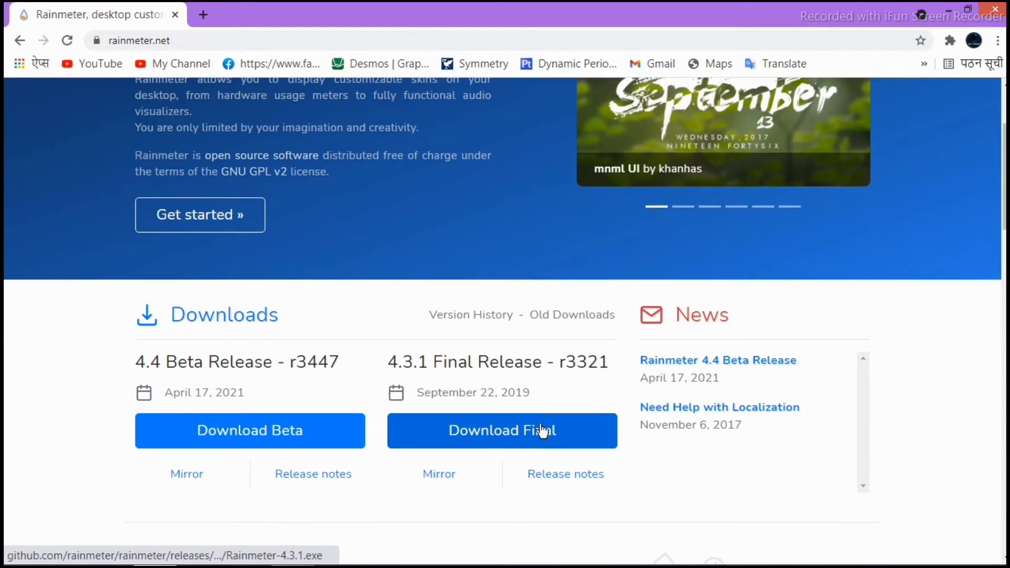
{"action": "left_click", "coordinate": [946, 11]}
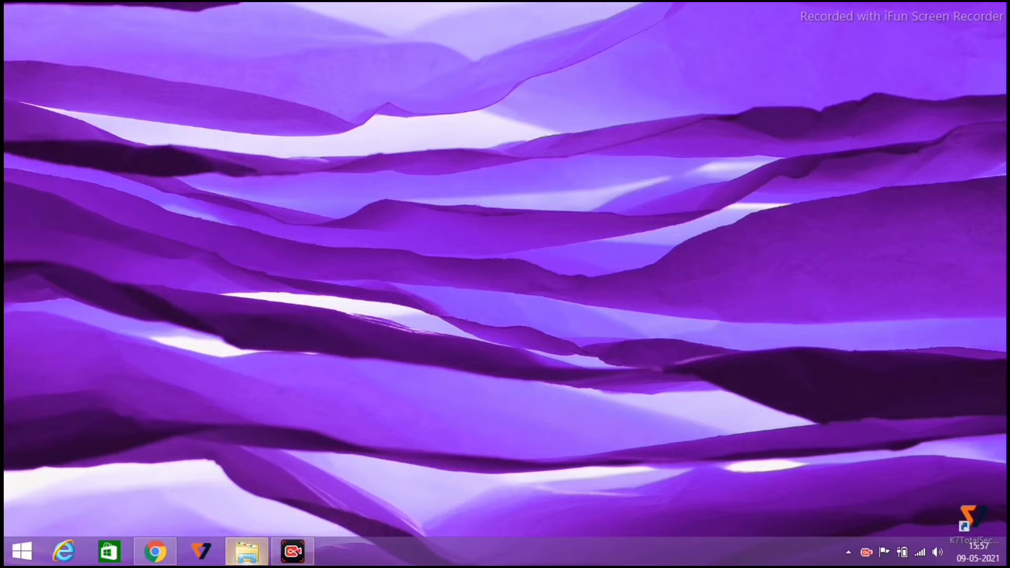
Open the Downloads folder in File Explorer and launch the Rainmeter-4.3.1 installer.
{"action": "left_click", "coordinate": [247, 551]}
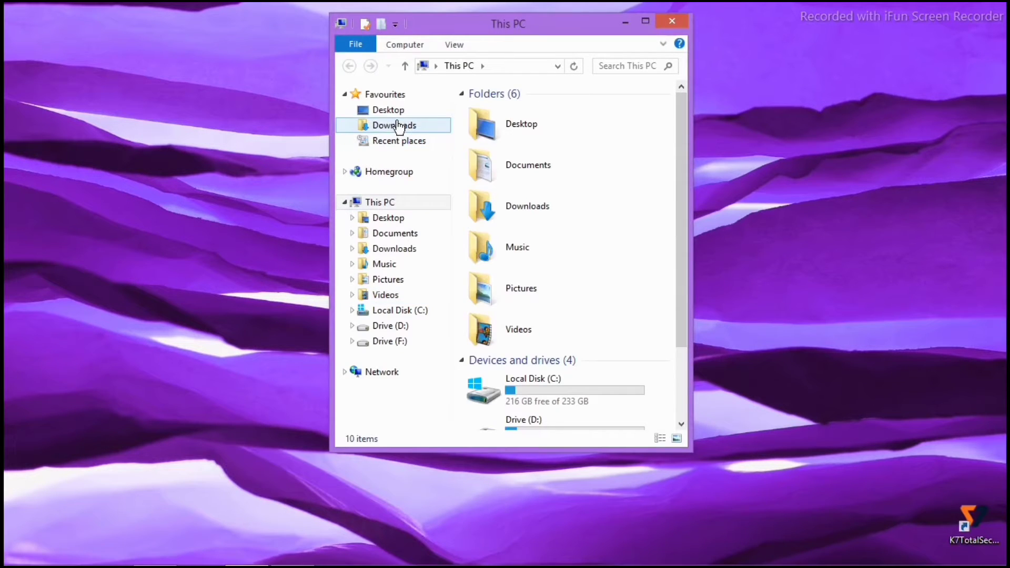
{"action": "left_click", "coordinate": [396, 125]}
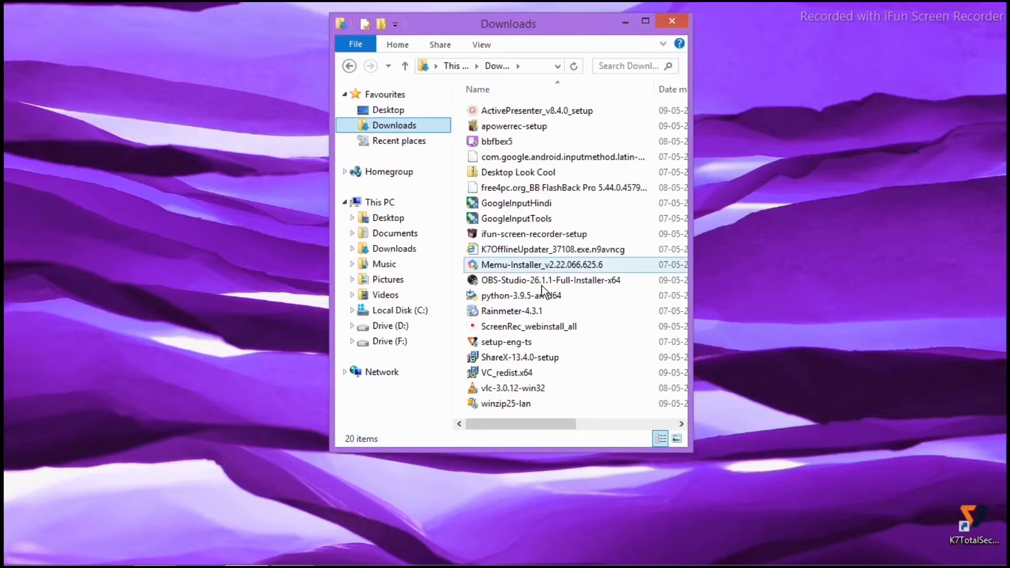
{"action": "left_click", "coordinate": [533, 313]}
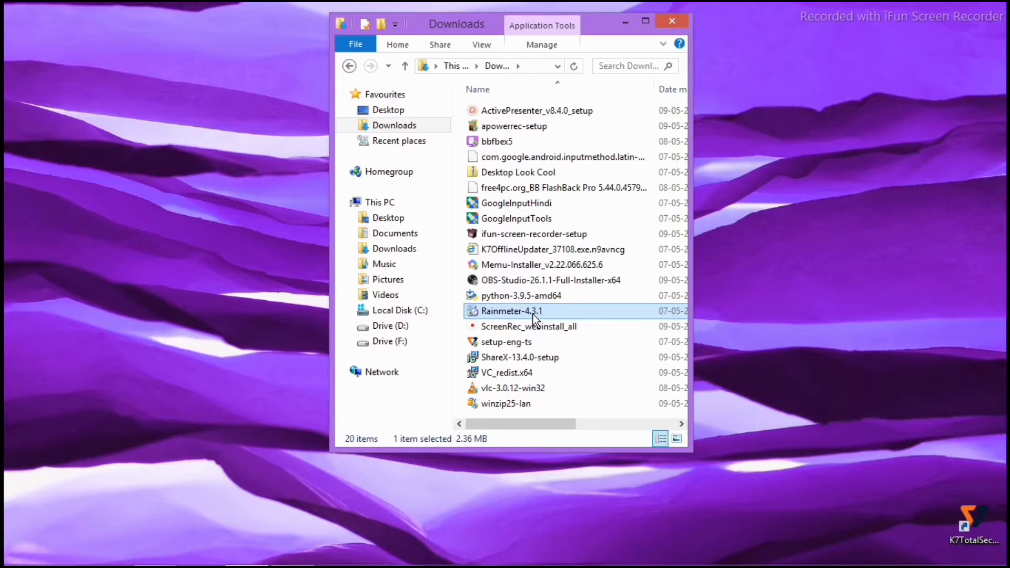
{"action": "left_click", "coordinate": [509, 322]}
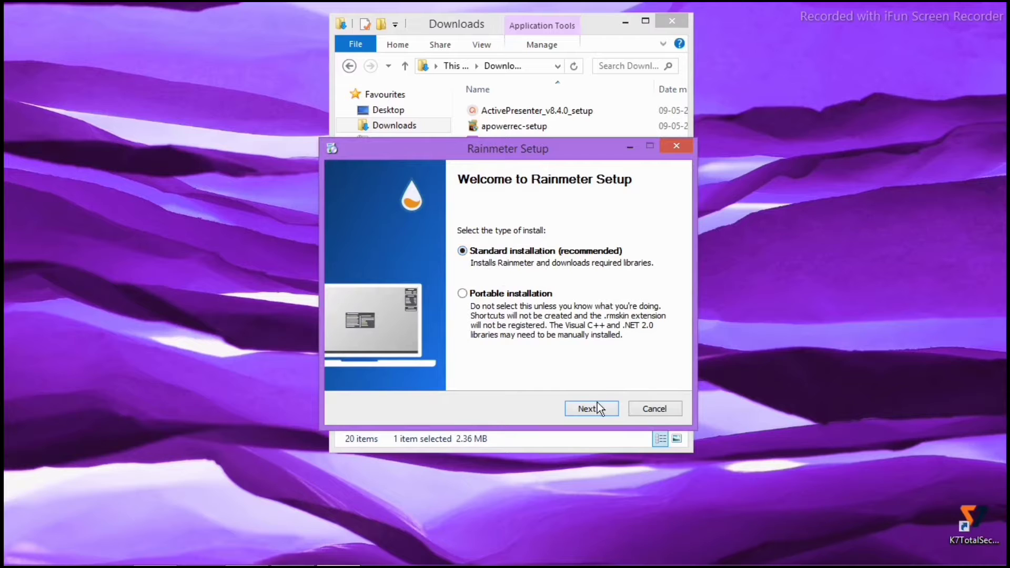
Install Rainmeter with the standard installation and default options, and finish setup with Run Rainmeter enabled.
{"action": "left_click", "coordinate": [597, 406]}
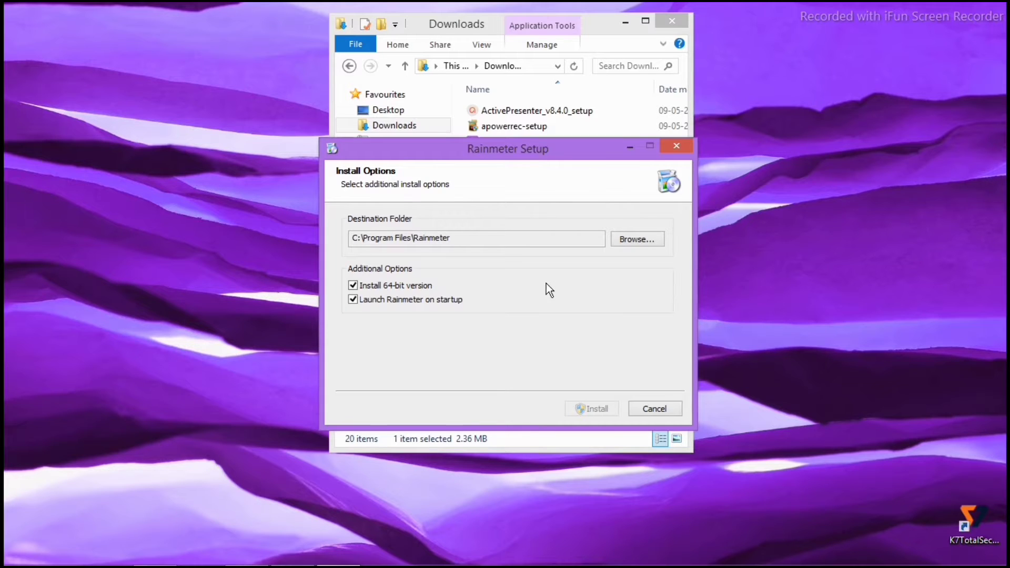
{"action": "left_click", "coordinate": [593, 409]}
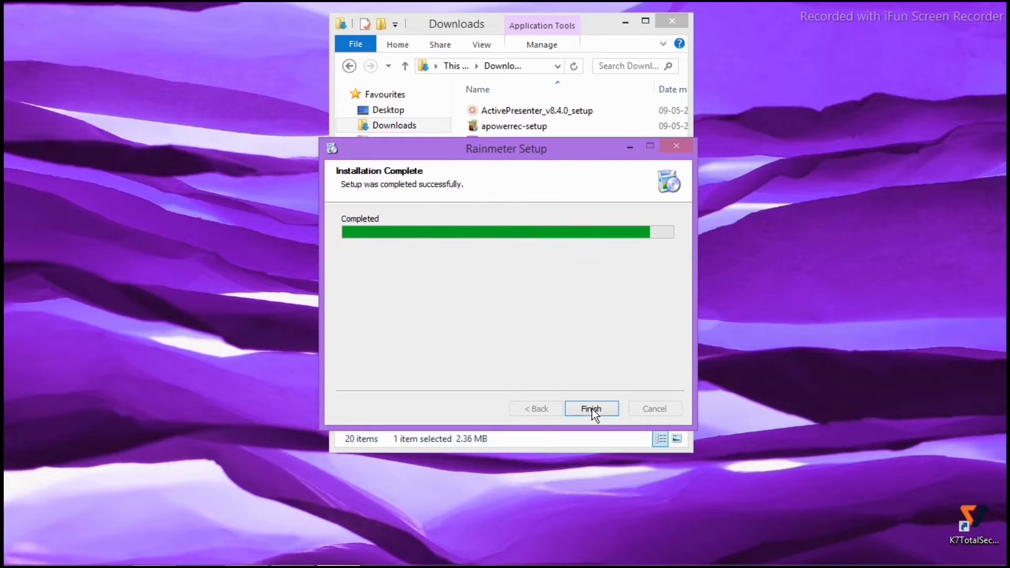
{"action": "left_click", "coordinate": [591, 409]}
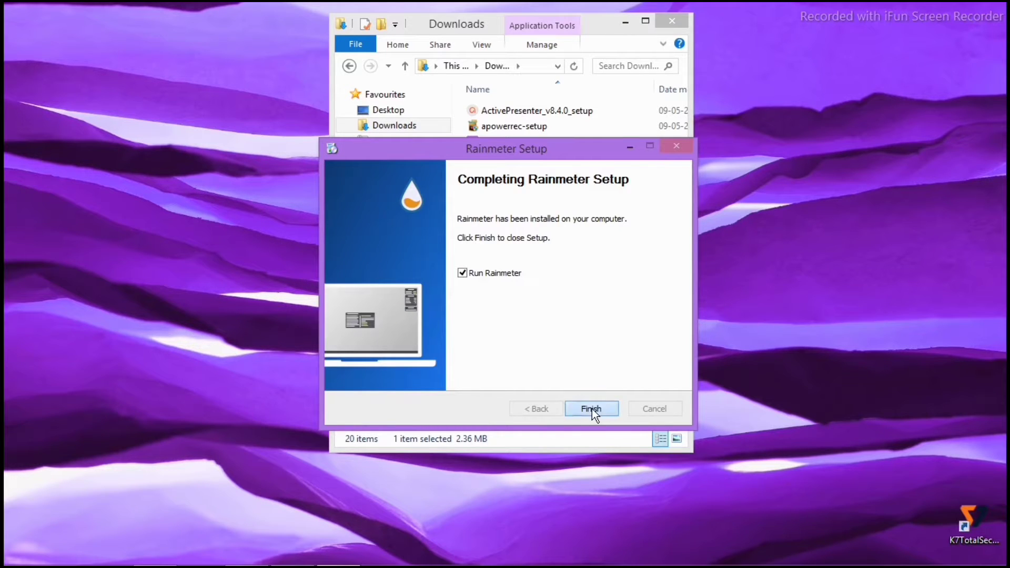
{"action": "left_click", "coordinate": [592, 409]}
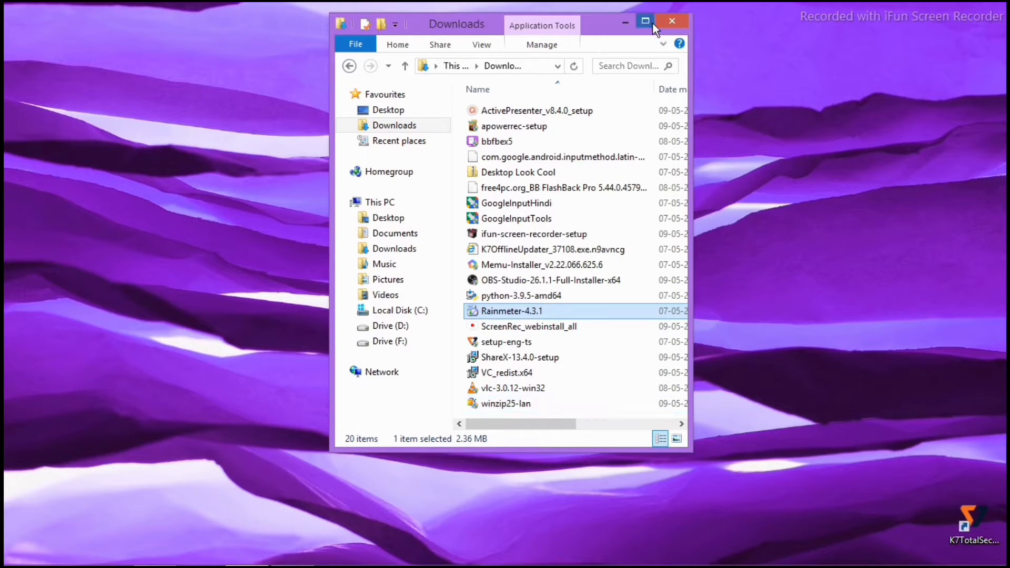
{"action": "left_click", "coordinate": [626, 24]}
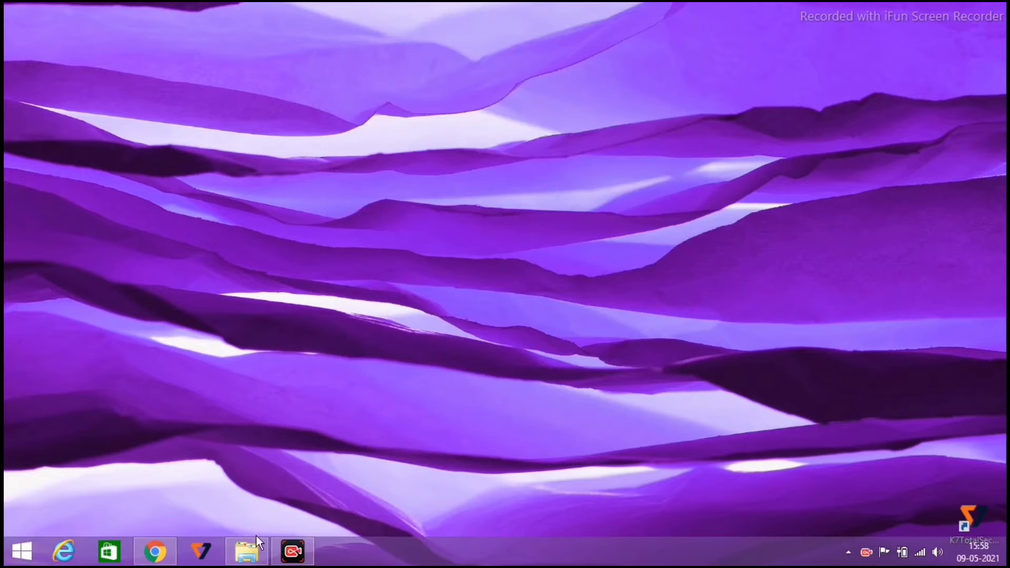
{"action": "mouse_move", "coordinate": [155, 552]}
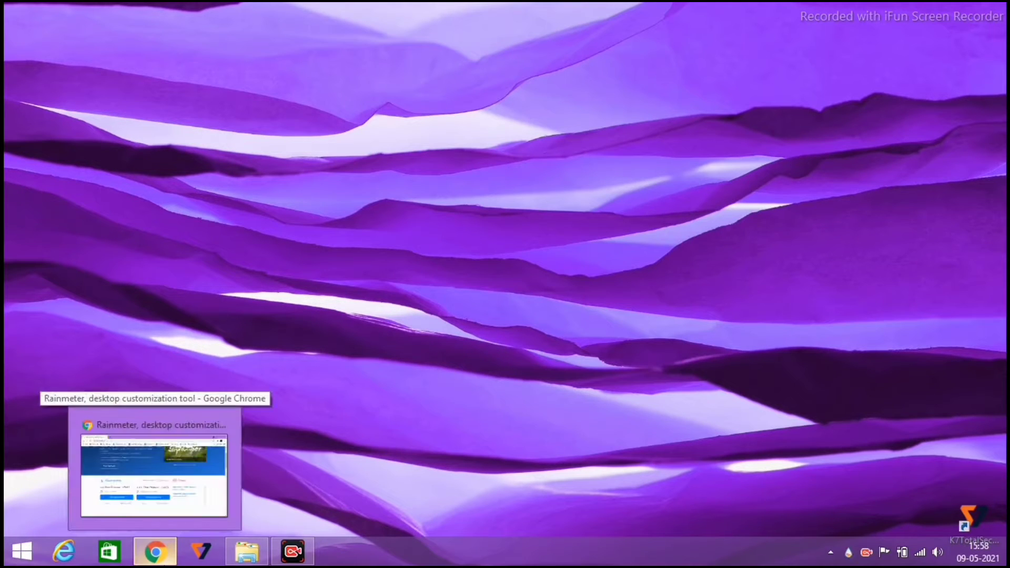
{"action": "left_click", "coordinate": [154, 473]}
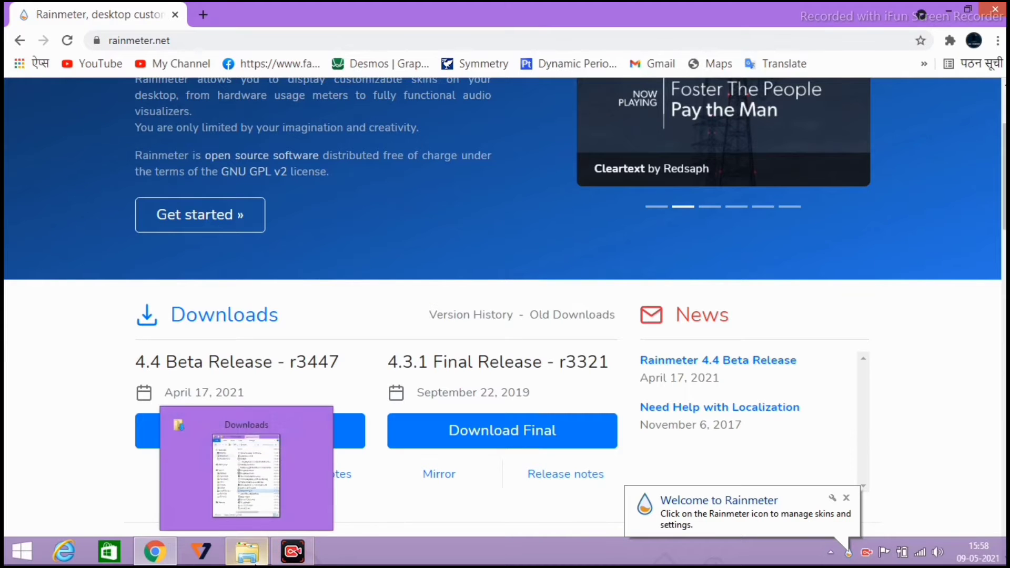
{"action": "left_click", "coordinate": [251, 558]}
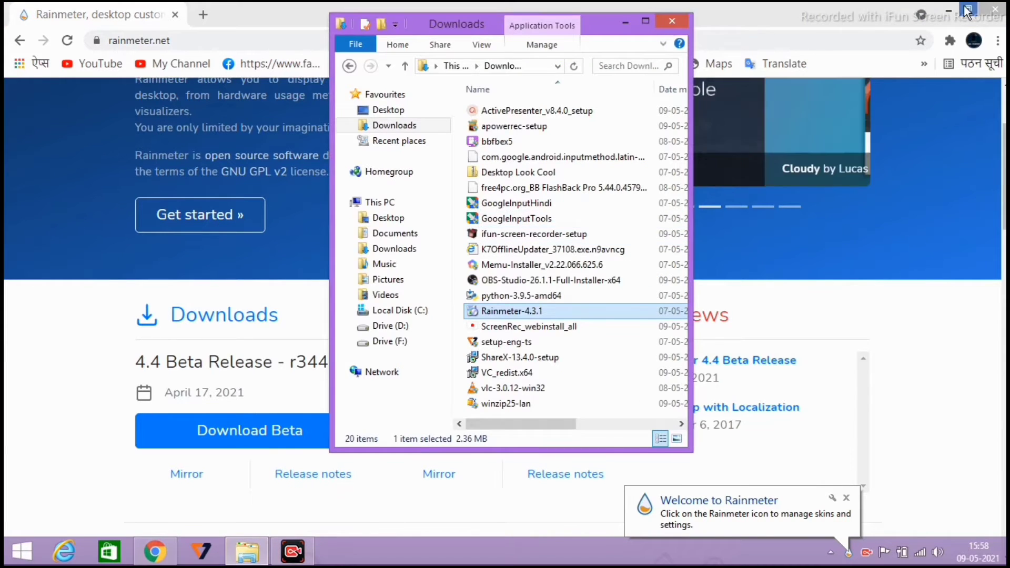
{"action": "key", "text": "super+Home"}
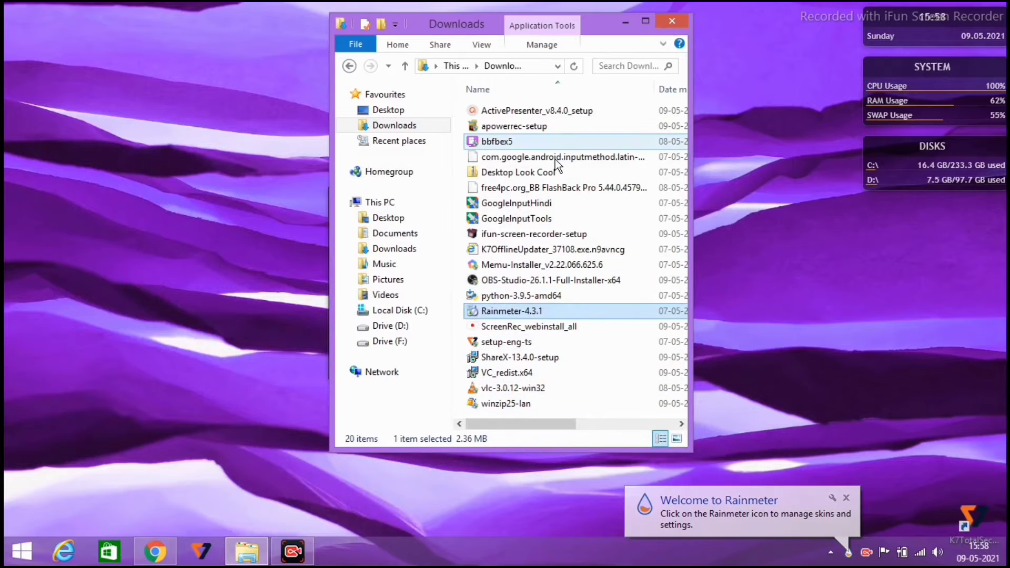
Extract the Desktop Look Cool zip archive to a Desktop Look Cool folder in Downloads, and close the extracted folder's window.
{"action": "left_click", "coordinate": [551, 172]}
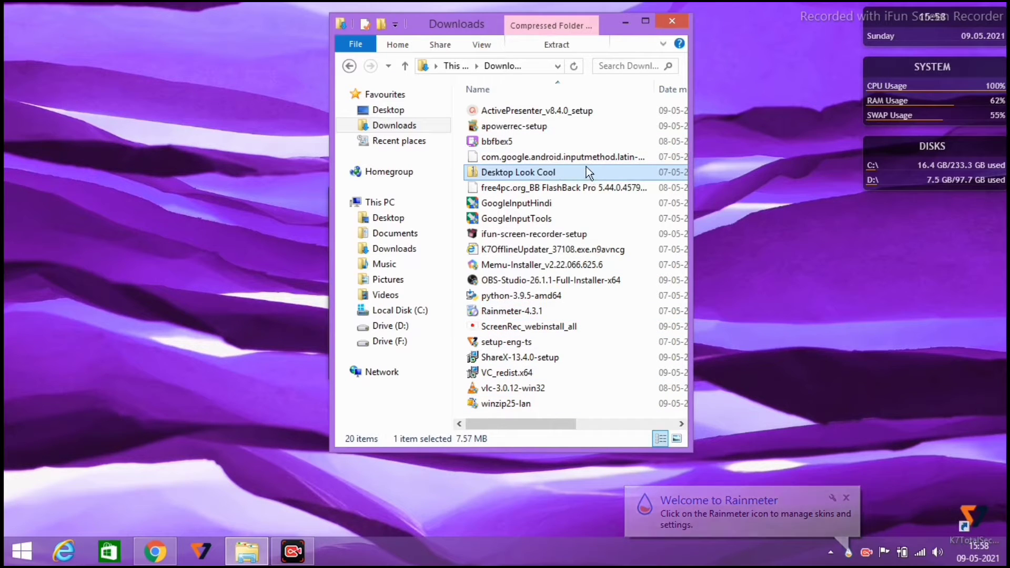
{"action": "double_click", "coordinate": [620, 167]}
{"action": "right_click", "coordinate": [620, 167]}
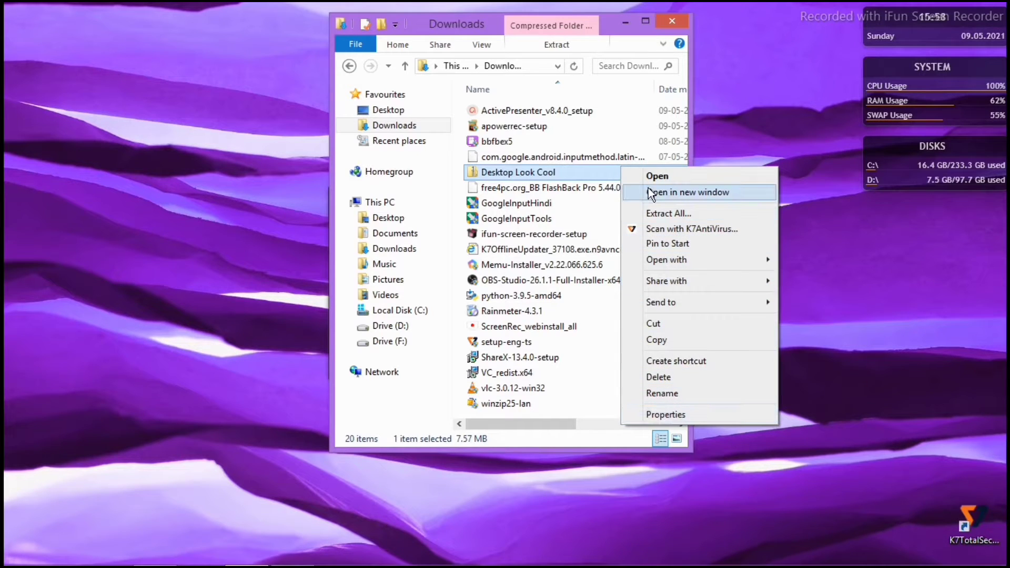
{"action": "left_click", "coordinate": [657, 214]}
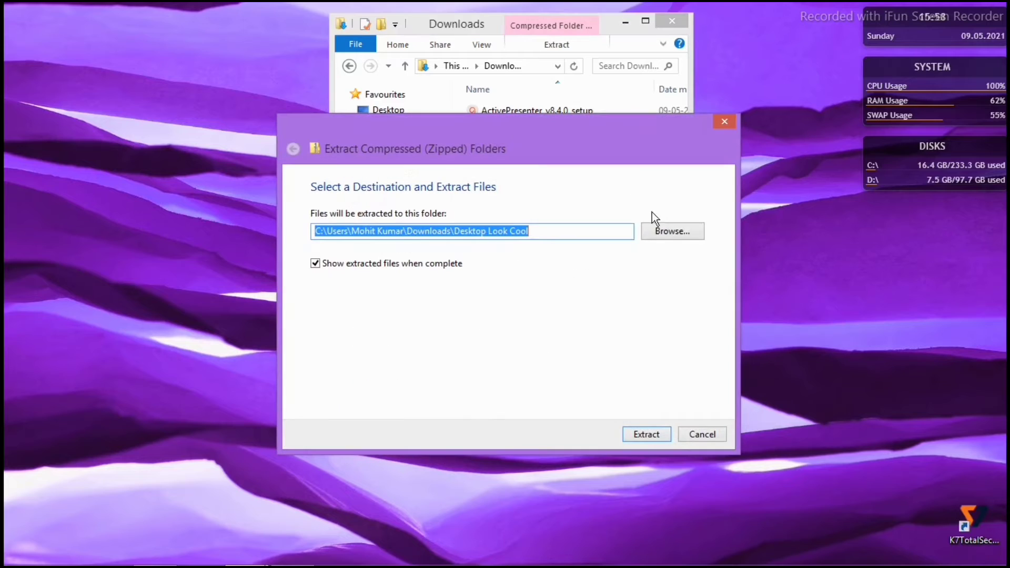
{"action": "left_click", "coordinate": [640, 435]}
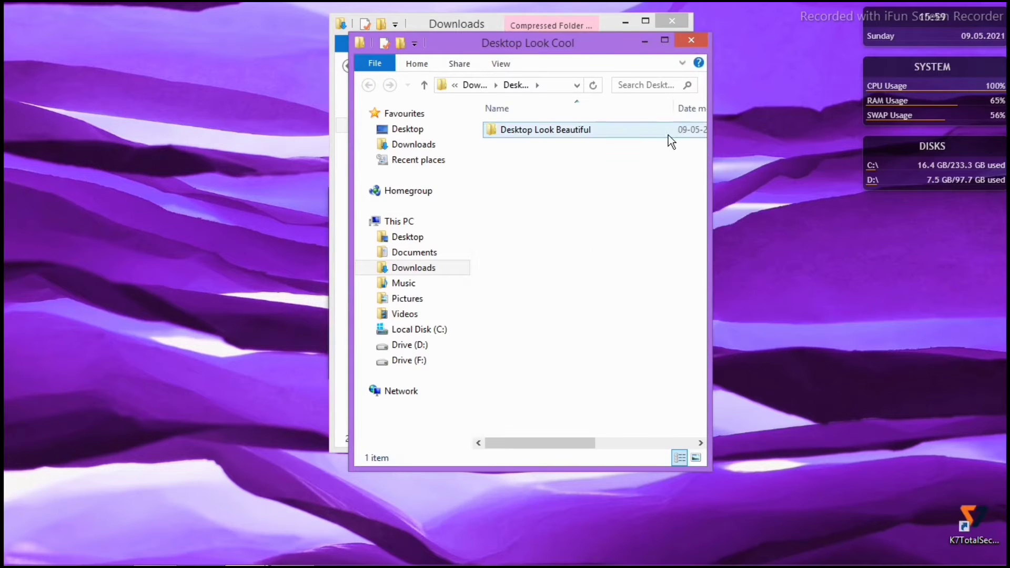
{"action": "left_click", "coordinate": [693, 41]}
Open the Skin folder inside Desktop Look Cool > Desktop Look Beautiful.
{"action": "left_click", "coordinate": [544, 112]}
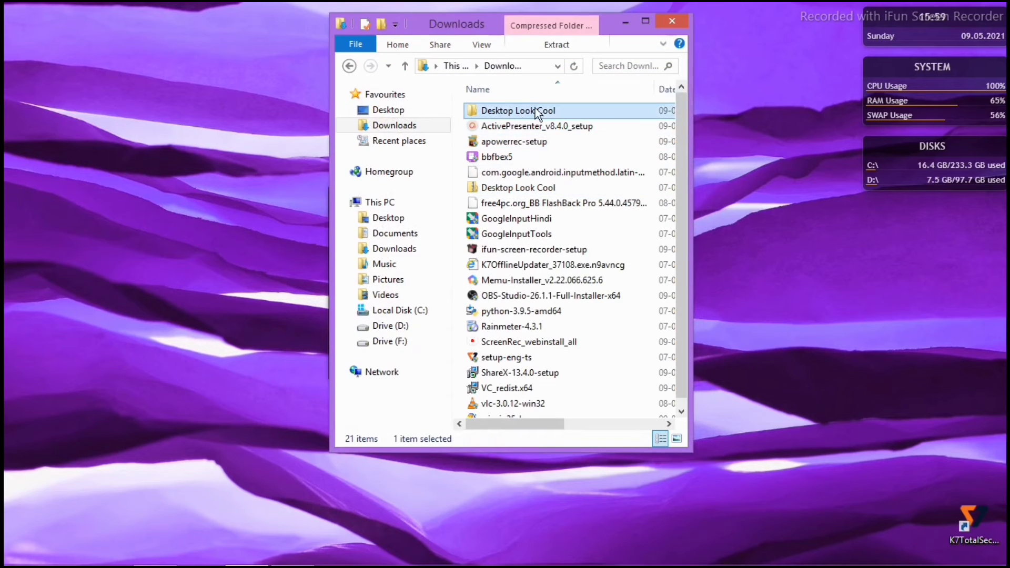
{"action": "double_click", "coordinate": [540, 108]}
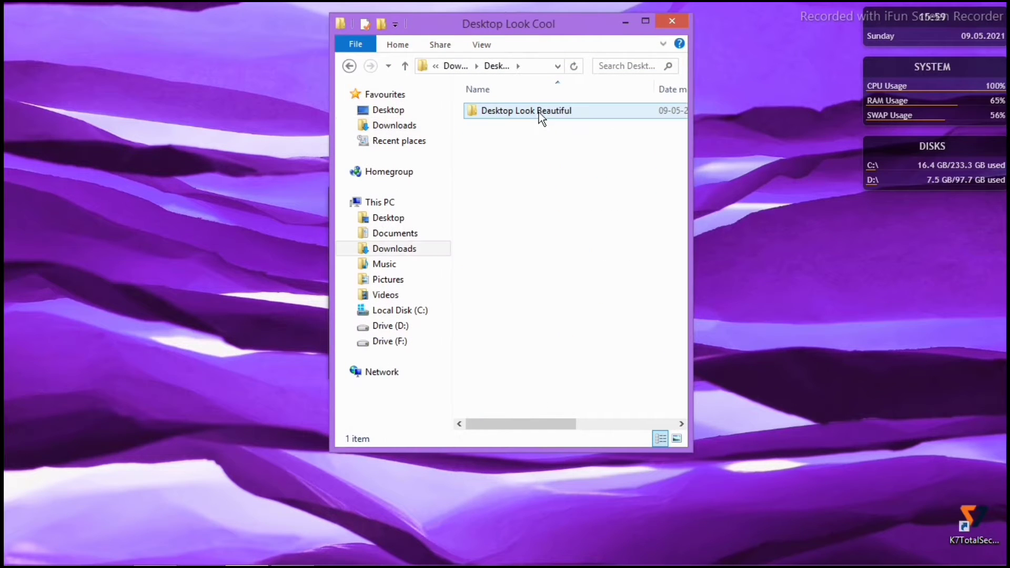
{"action": "left_click", "coordinate": [539, 112]}
{"action": "double_click", "coordinate": [539, 112]}
{"action": "left_click", "coordinate": [538, 127]}
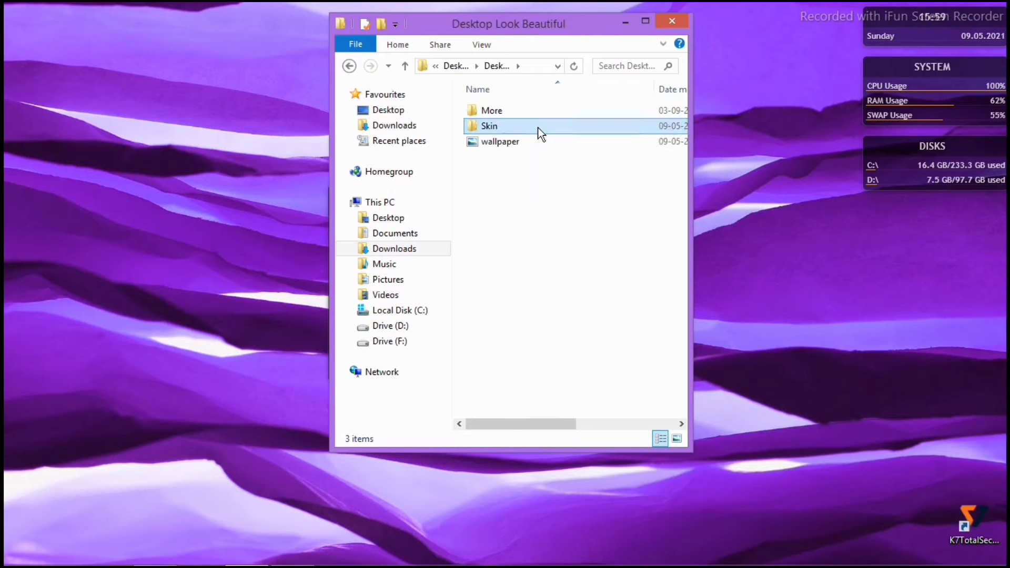
{"action": "double_click", "coordinate": [538, 127]}
Install the 1. Lumiero skin package with its included layout applied.
{"action": "left_click", "coordinate": [542, 116]}
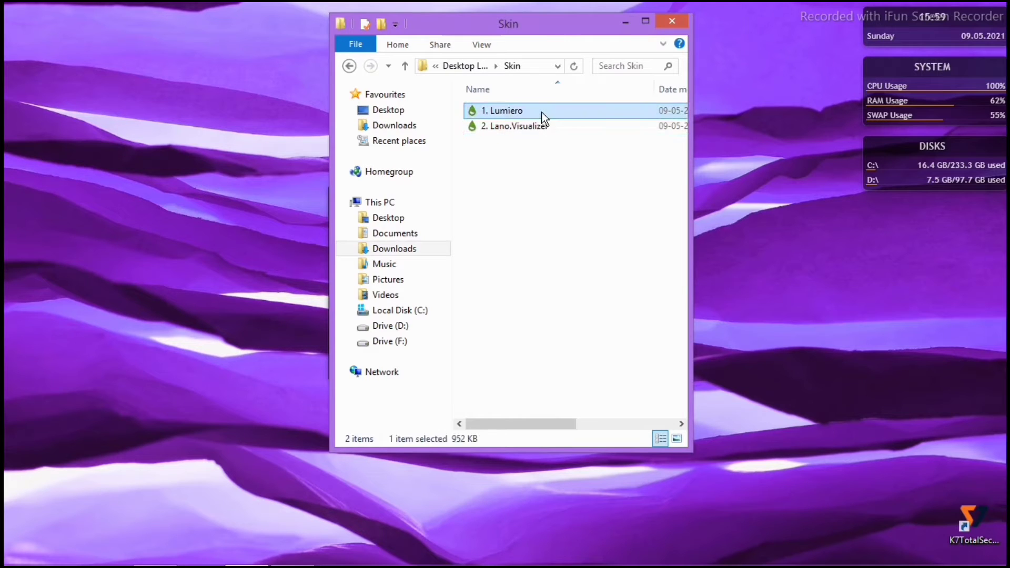
{"action": "double_click", "coordinate": [542, 112]}
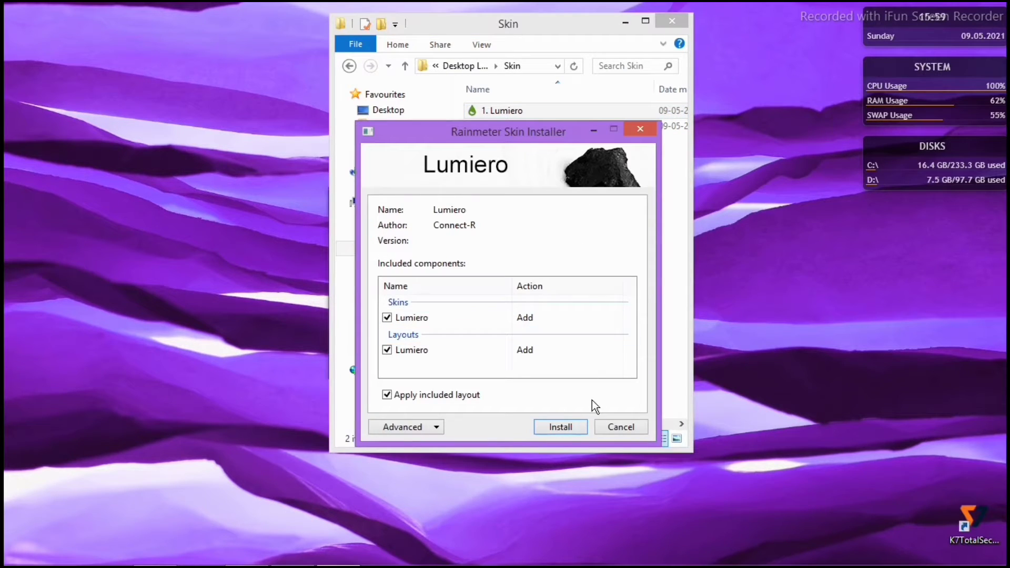
{"action": "left_click", "coordinate": [560, 427]}
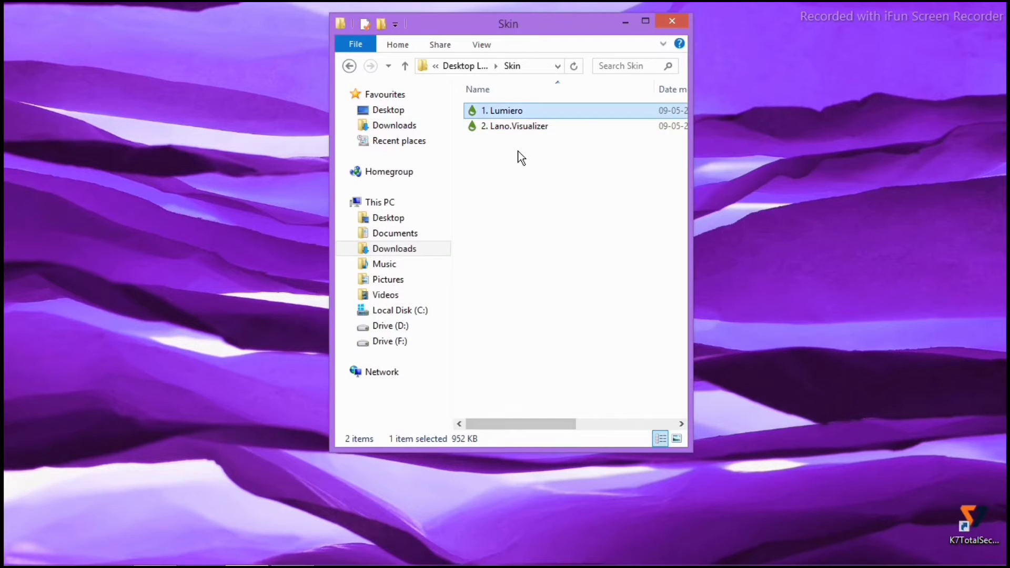
Open and minimise the Lano Visualizer installer, and unload the Lumiero clock, date, weather and headphones skins from the desktop.
{"action": "double_click", "coordinate": [523, 127]}
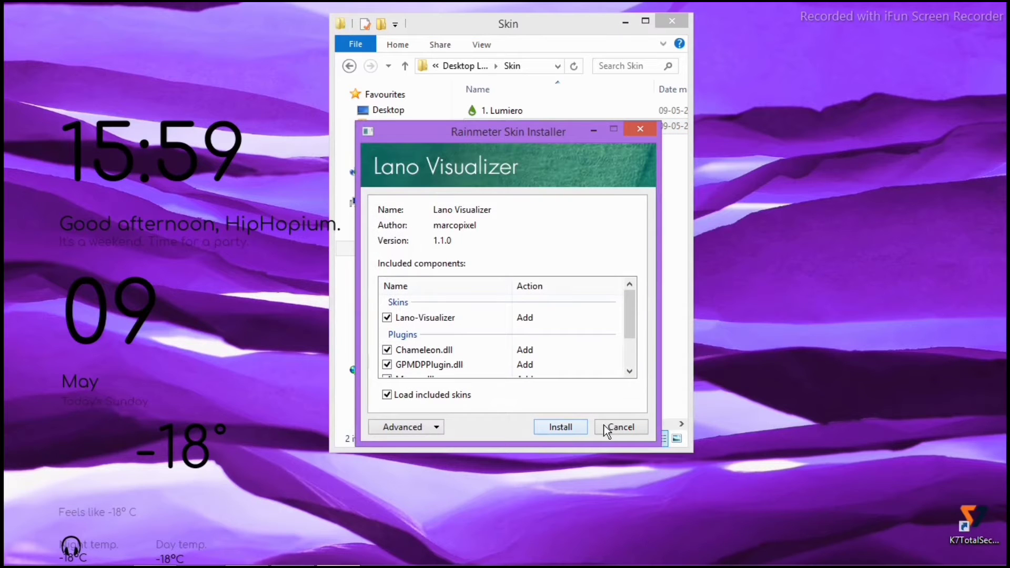
{"action": "left_click", "coordinate": [591, 126]}
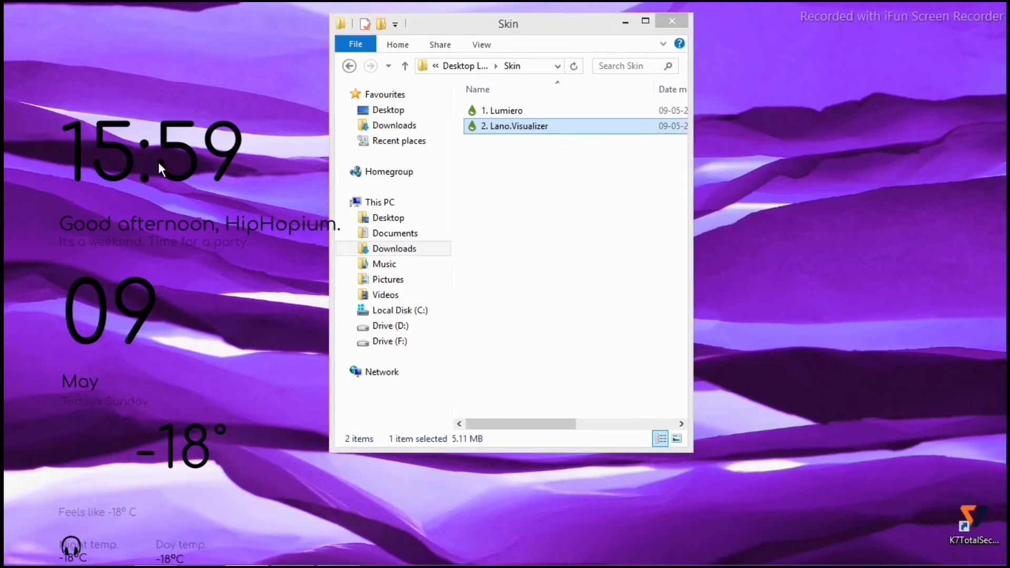
{"action": "right_click", "coordinate": [159, 162]}
{"action": "left_click", "coordinate": [191, 329]}
{"action": "right_click", "coordinate": [124, 340]}
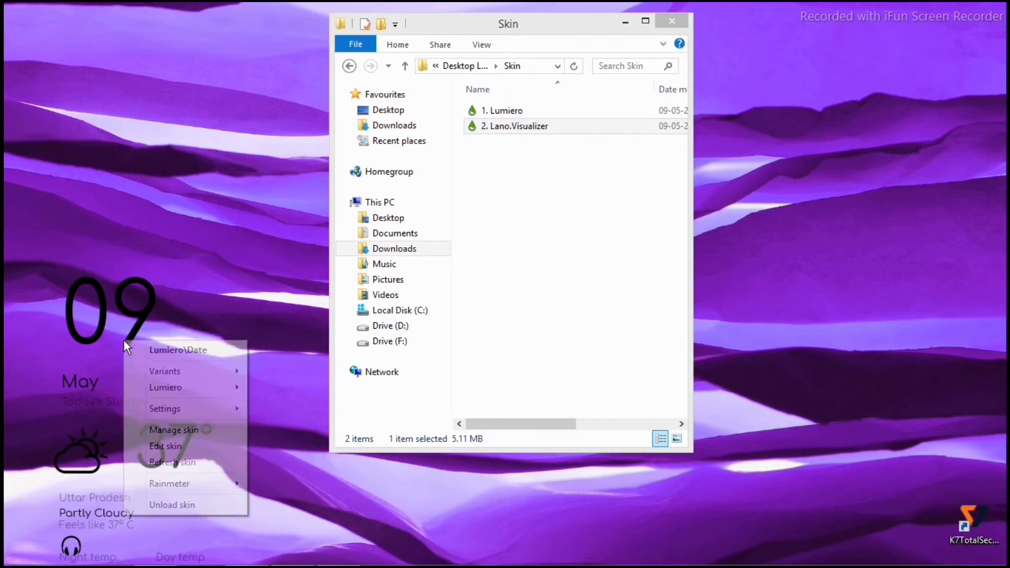
{"action": "left_click", "coordinate": [178, 505]}
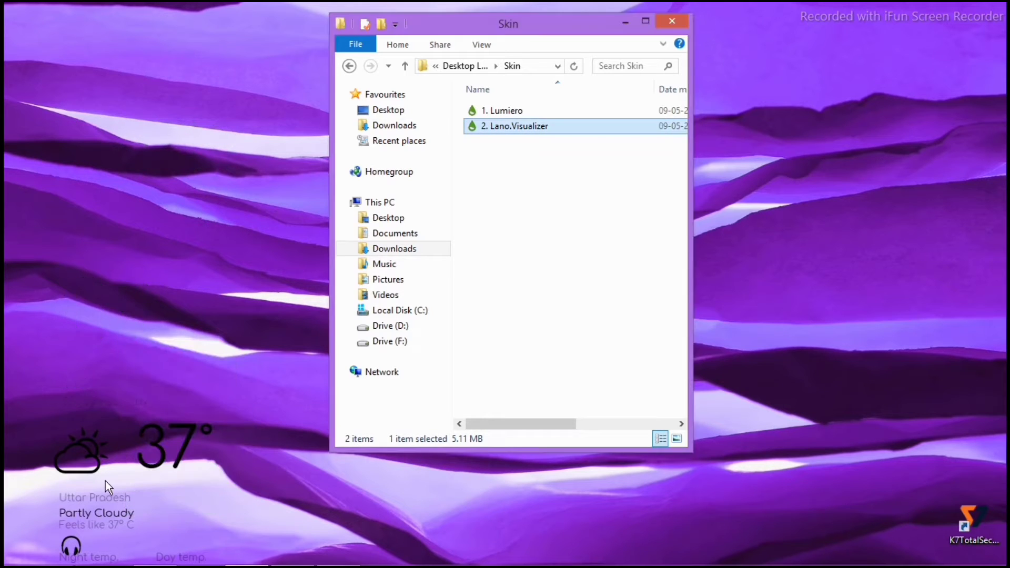
{"action": "right_click", "coordinate": [105, 480]}
{"action": "left_click", "coordinate": [134, 468]}
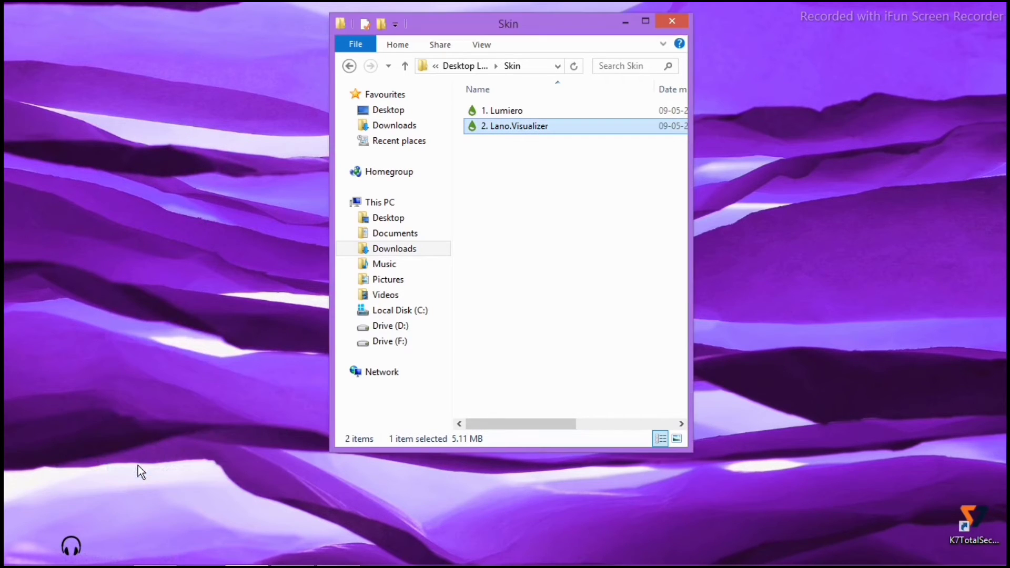
{"action": "right_click", "coordinate": [71, 559]}
{"action": "left_click", "coordinate": [89, 544]}
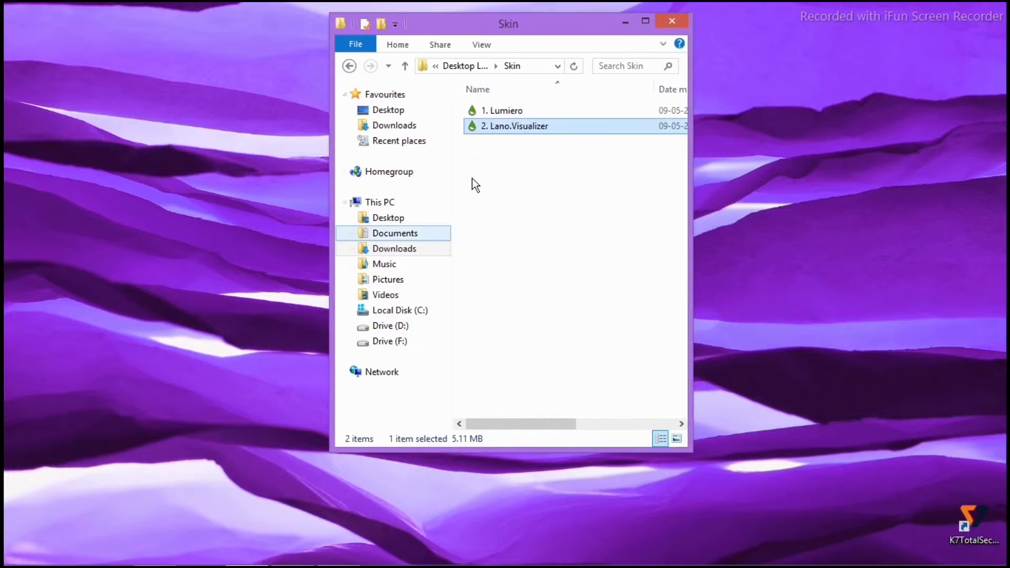
Install Lano Visualizer with all its plugins and included skins, and unload its set-up skin from the desktop.
{"action": "double_click", "coordinate": [500, 126]}
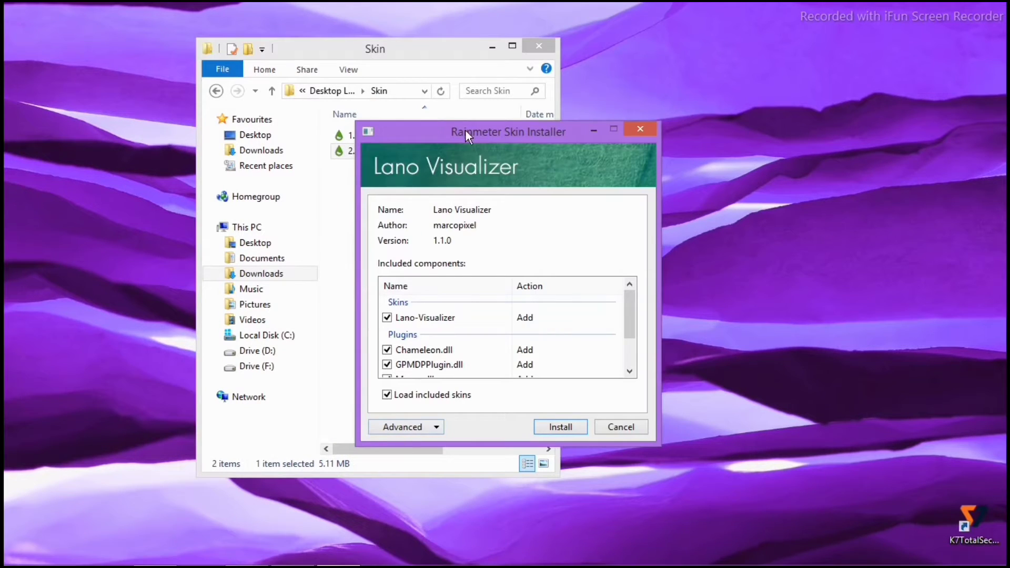
{"action": "scroll", "coordinate": [573, 308], "scroll_direction": "down", "scroll_amount": 3}
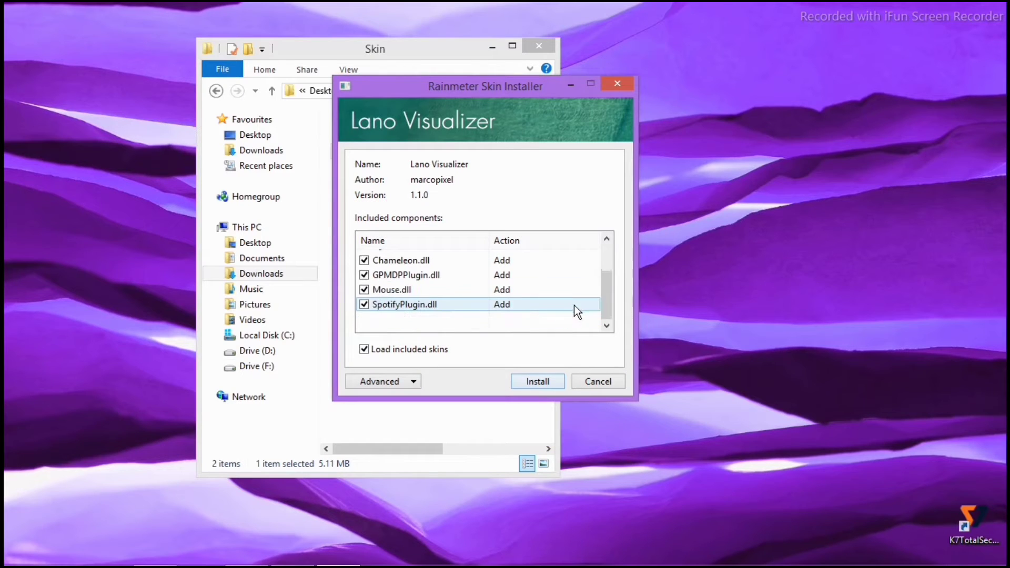
{"action": "left_click", "coordinate": [536, 386]}
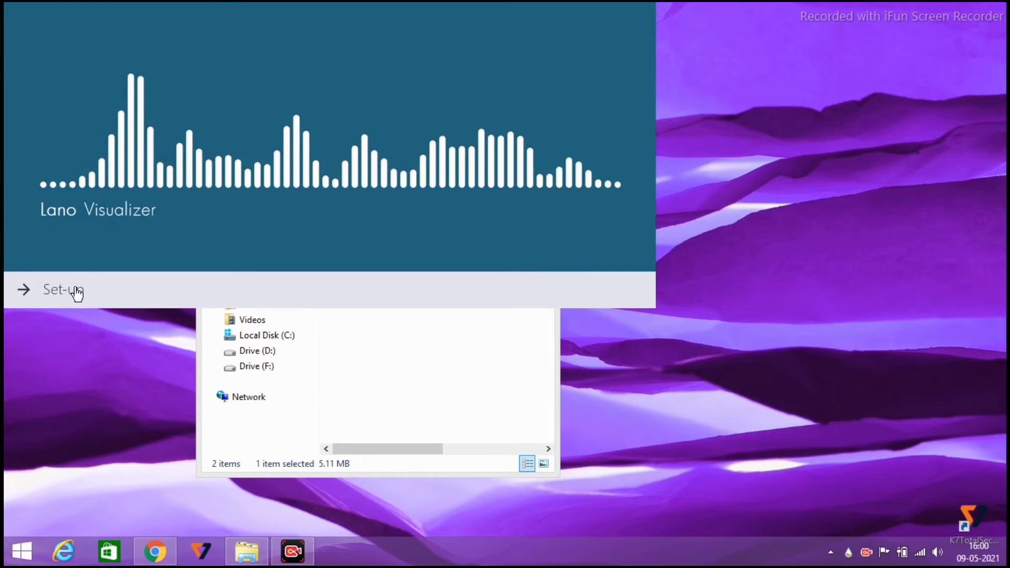
{"action": "right_click", "coordinate": [193, 213]}
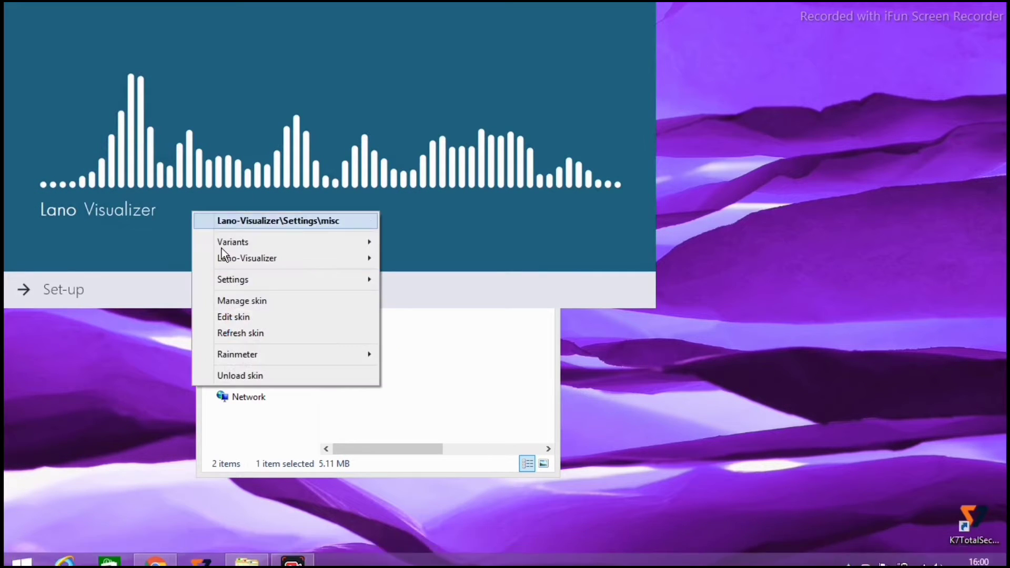
{"action": "left_click", "coordinate": [286, 372]}
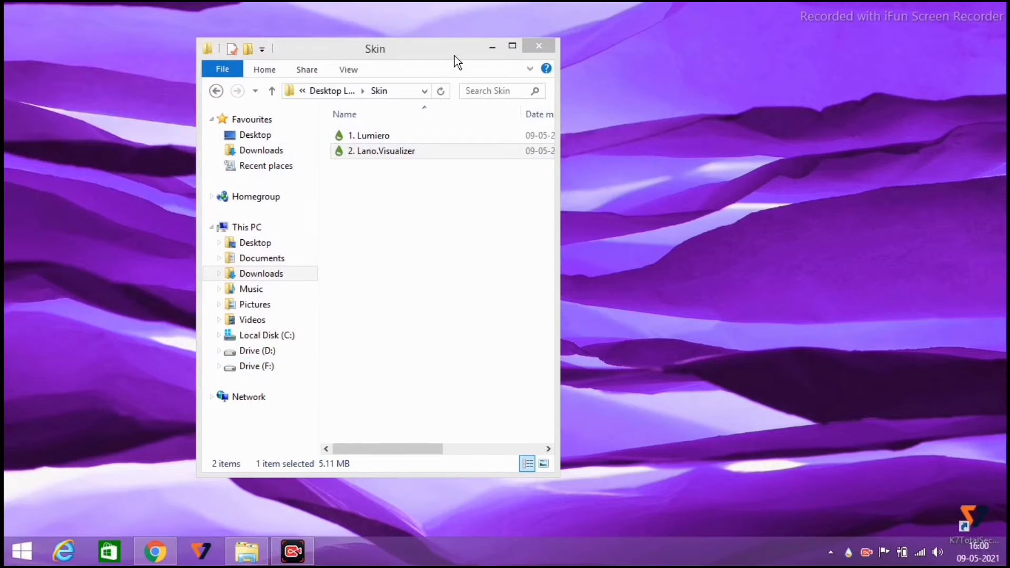
Set the wallpaper image from the Desktop Look Beautiful folder as the desktop background and close Windows Photo Viewer.
{"action": "left_click_drag", "start_coordinate": [455, 55], "coordinate": [595, 52]}
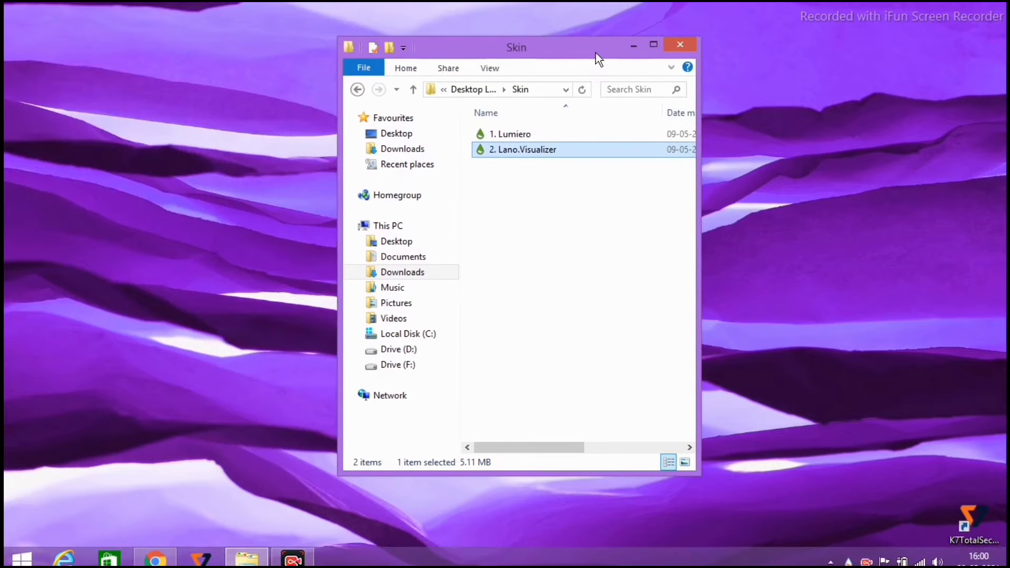
{"action": "left_click", "coordinate": [364, 93]}
{"action": "left_click", "coordinate": [520, 173]}
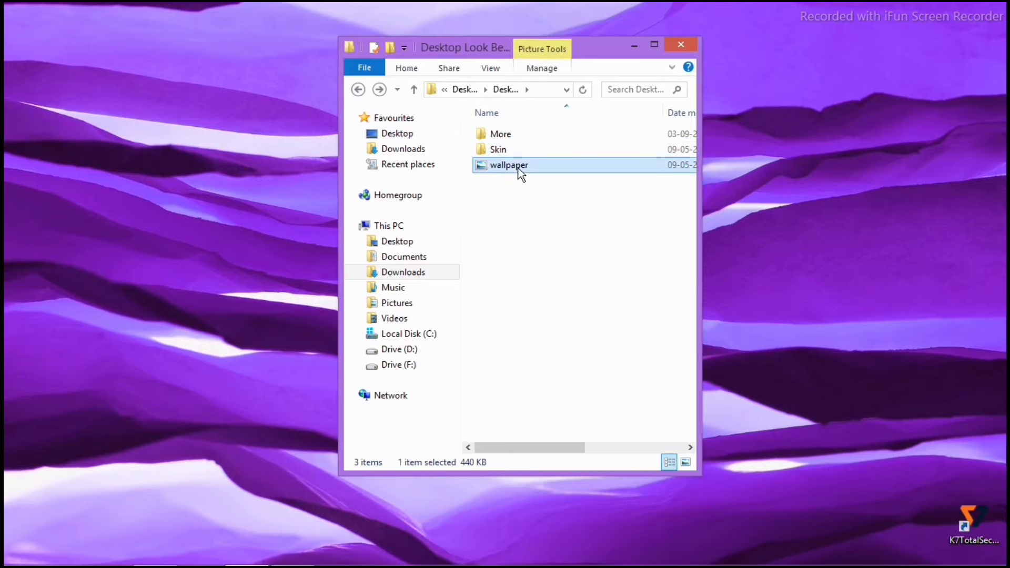
{"action": "right_click", "coordinate": [518, 169]}
{"action": "left_click", "coordinate": [530, 178]}
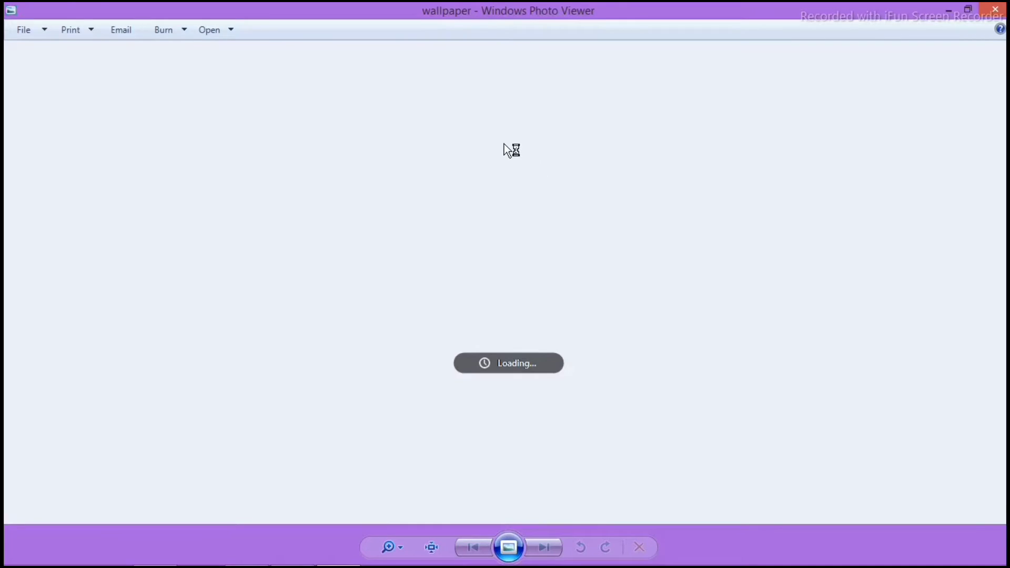
{"action": "right_click", "coordinate": [504, 145]}
{"action": "left_click", "coordinate": [526, 174]}
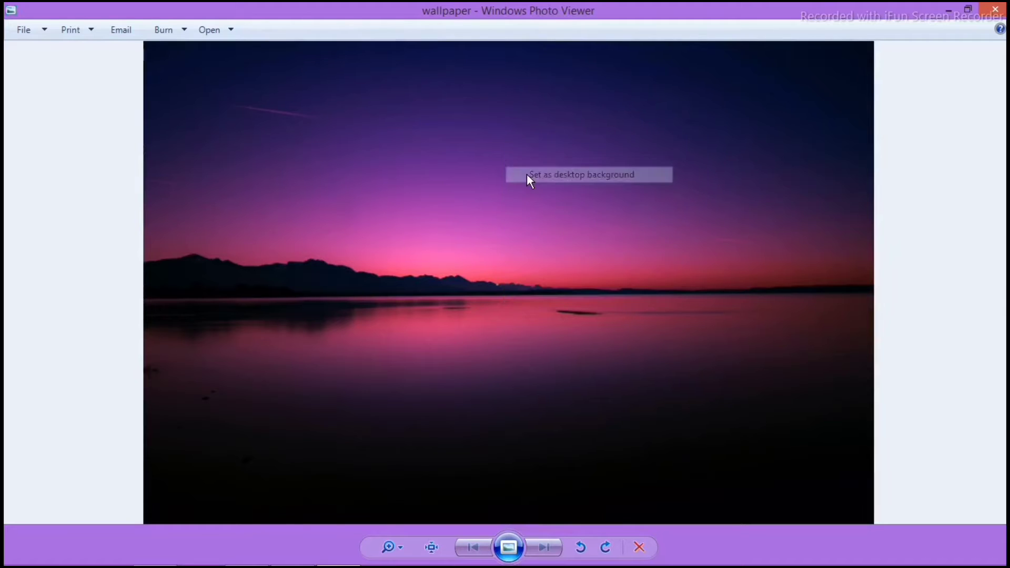
{"action": "left_click", "coordinate": [992, 13]}
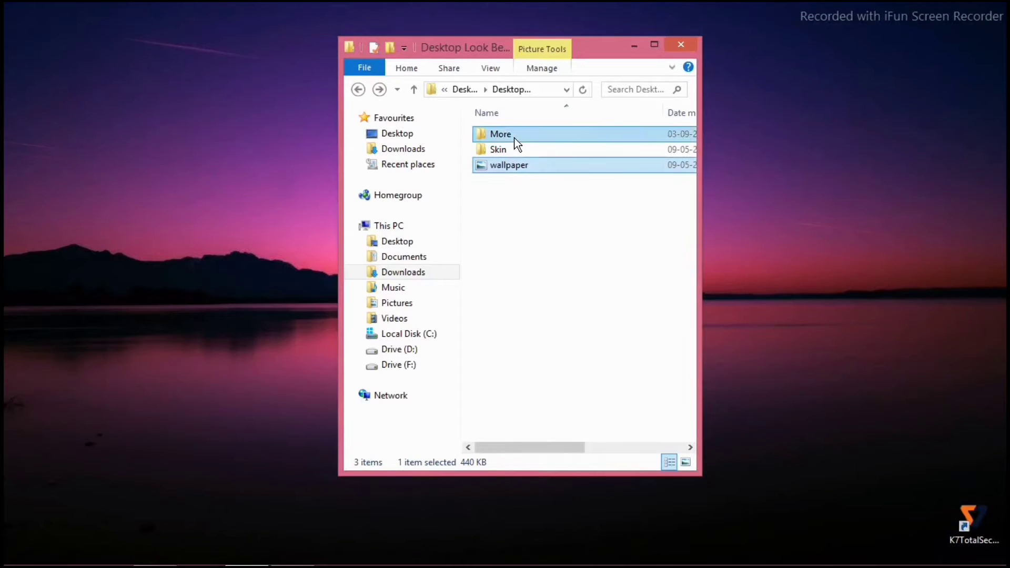
Copy the Birds_gif, Lumiero and Rainmeter Dock folders from the More folder.
{"action": "double_click", "coordinate": [499, 134]}
{"action": "left_click_drag", "start_coordinate": [525, 221], "coordinate": [546, 116]}
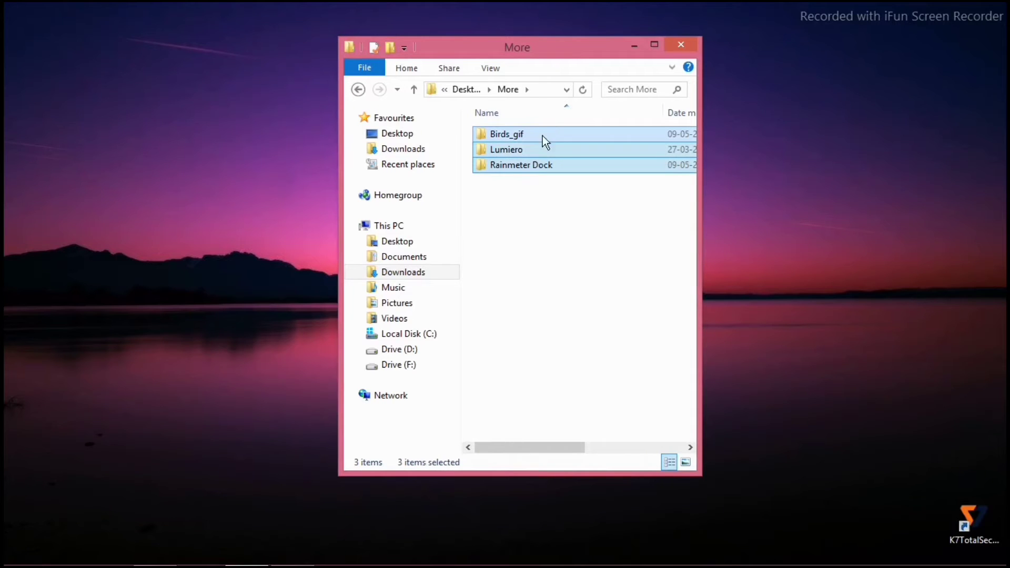
{"action": "right_click", "coordinate": [541, 171]}
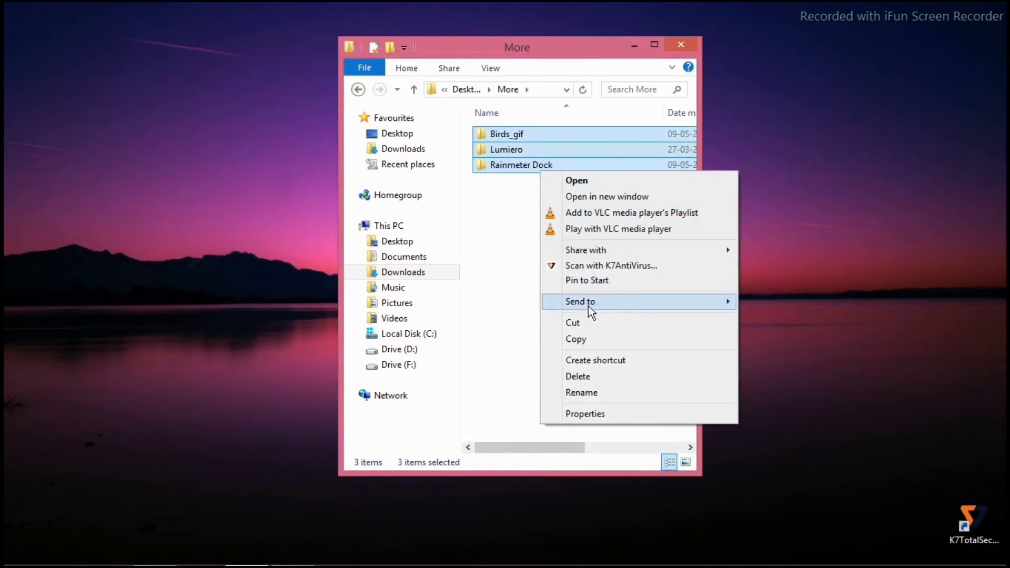
{"action": "left_click", "coordinate": [601, 340]}
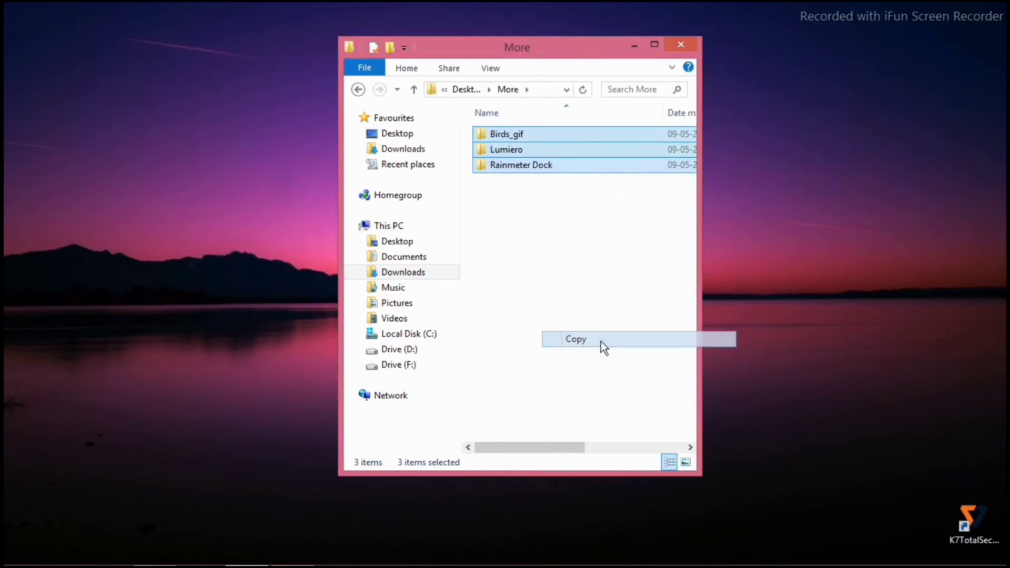
Paste the copied folders into the Skins folder of Documents\Rainmeter, replacing the files with the same names, and close File Explorer.
{"action": "left_click", "coordinate": [410, 257]}
{"action": "double_click", "coordinate": [547, 148]}
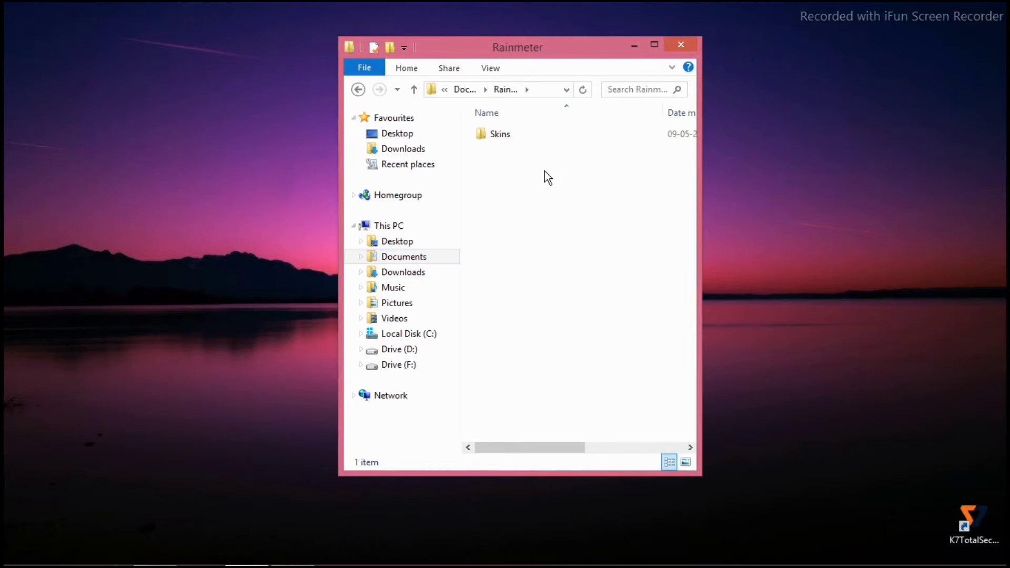
{"action": "double_click", "coordinate": [541, 133]}
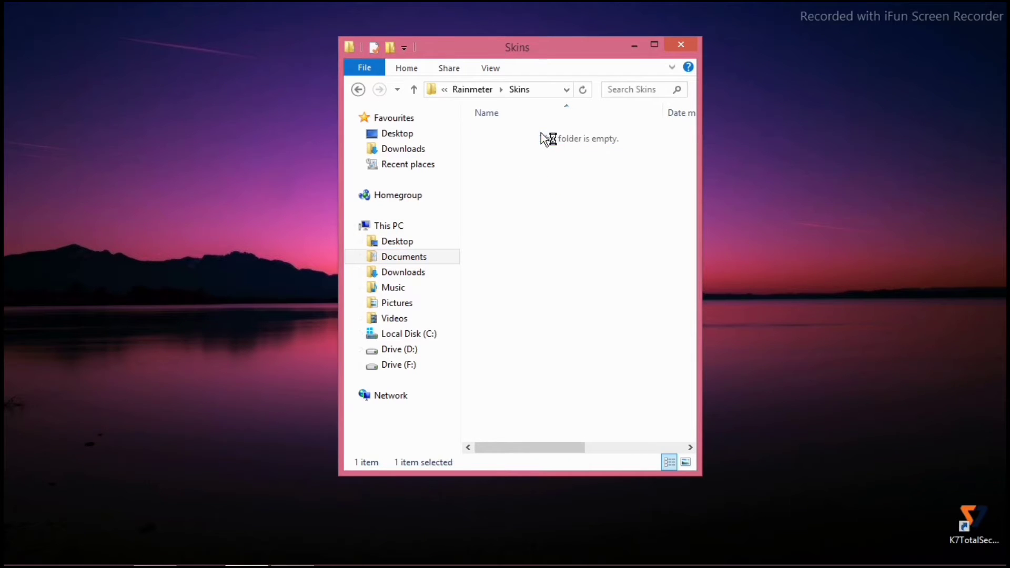
{"action": "right_click", "coordinate": [546, 213]}
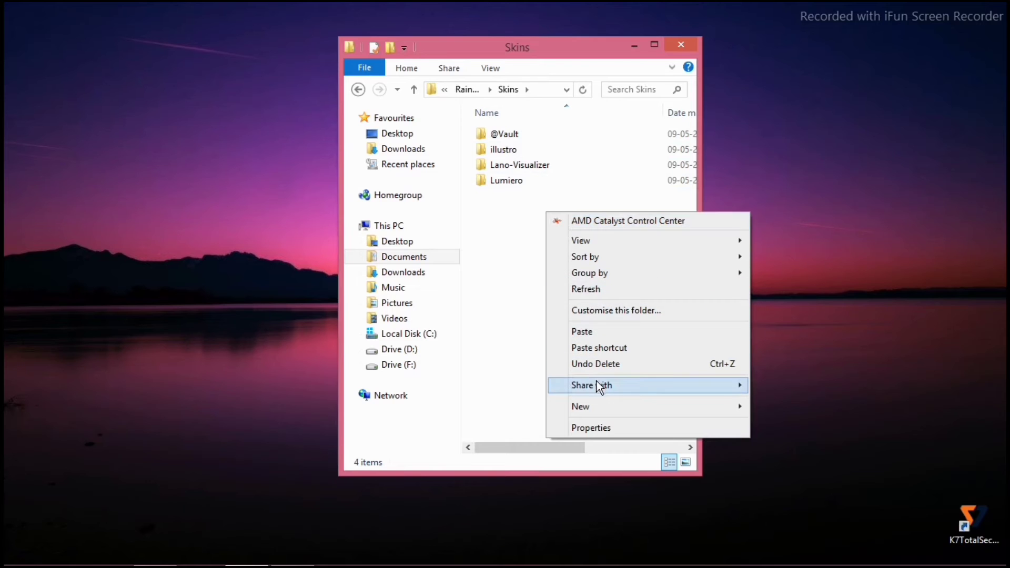
{"action": "left_click", "coordinate": [590, 333]}
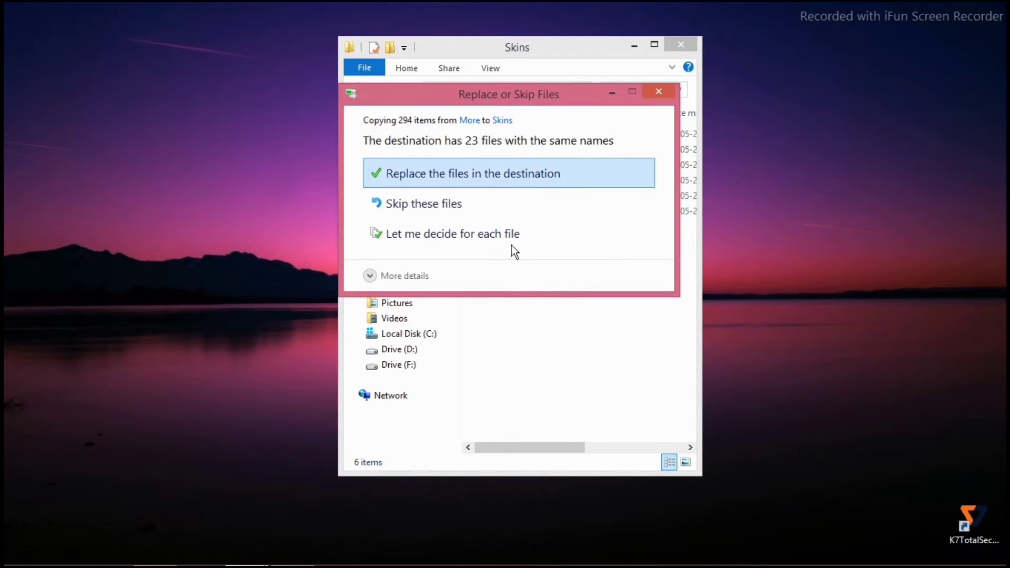
{"action": "left_click", "coordinate": [443, 179]}
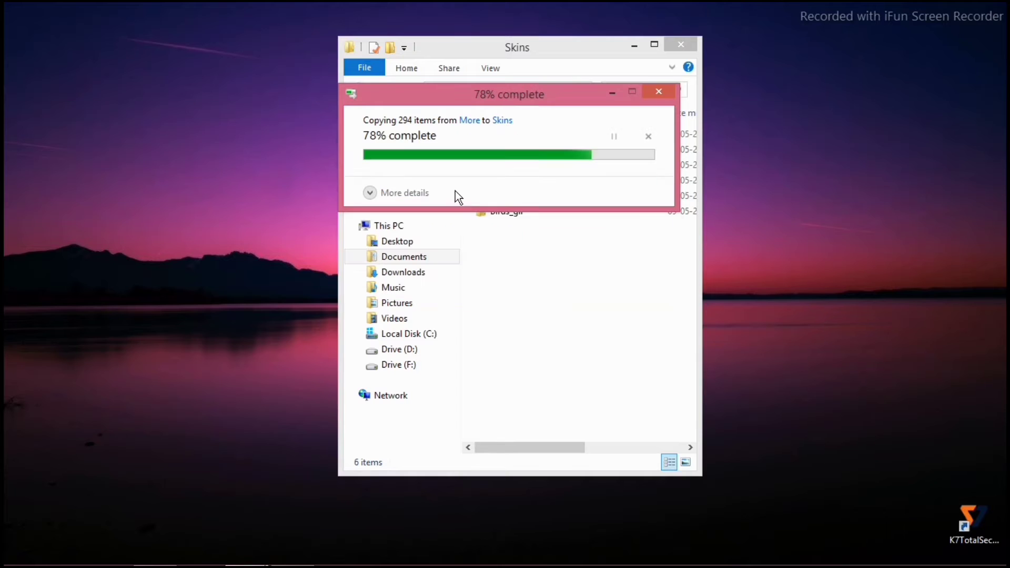
{"action": "left_click", "coordinate": [600, 266]}
{"action": "left_click", "coordinate": [670, 46]}
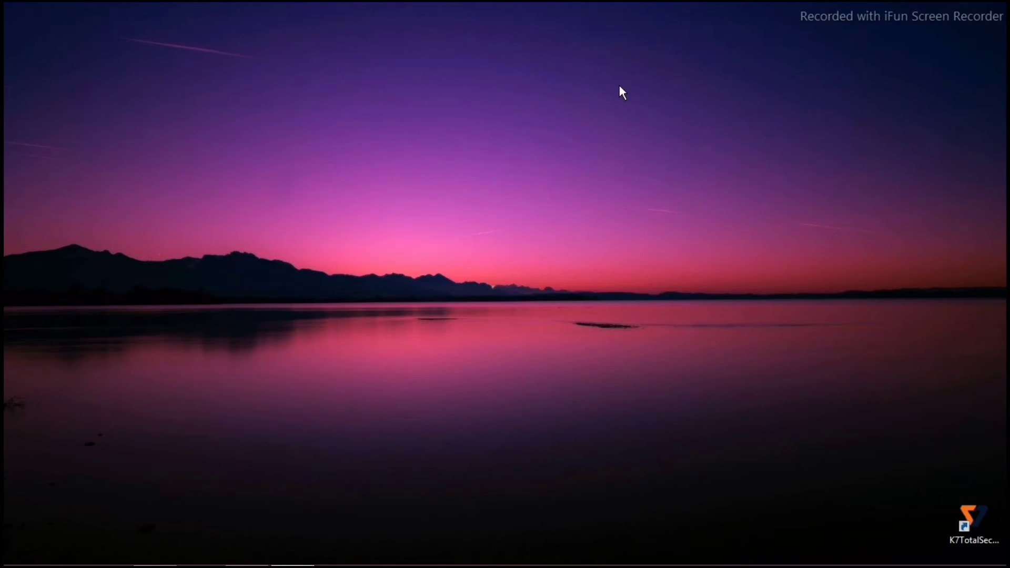
Refresh the desktop, open Manage Rainmeter and refresh all skins.
{"action": "right_click", "coordinate": [620, 86]}
{"action": "left_click", "coordinate": [642, 152]}
{"action": "mouse_move", "coordinate": [546, 562]}
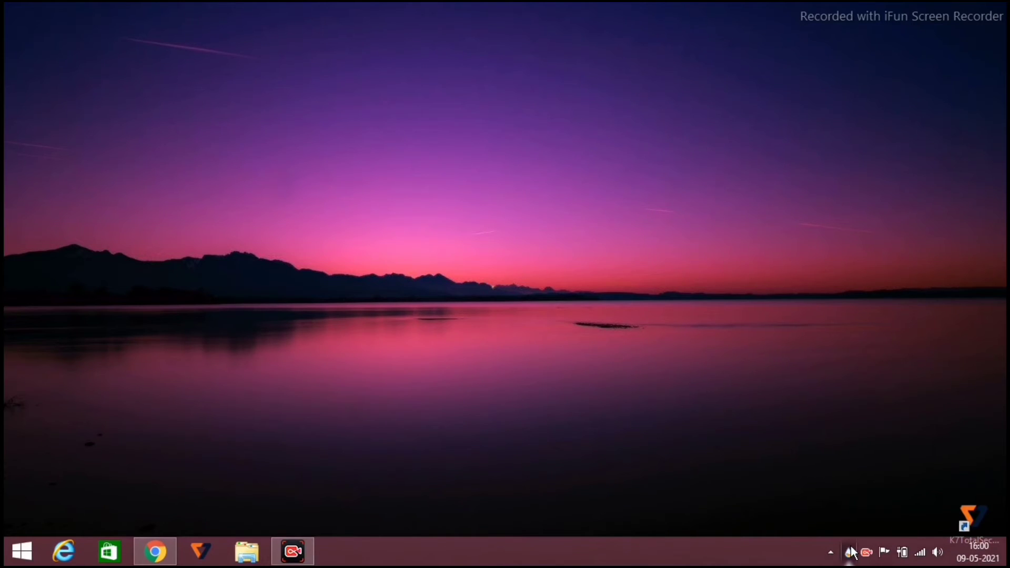
{"action": "double_click", "coordinate": [851, 551]}
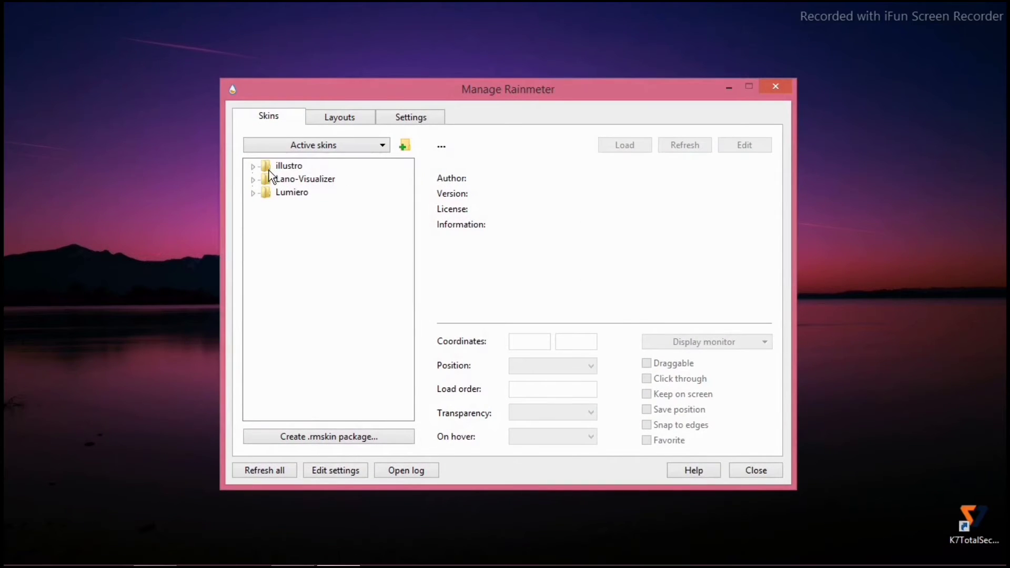
{"action": "left_click", "coordinate": [266, 468]}
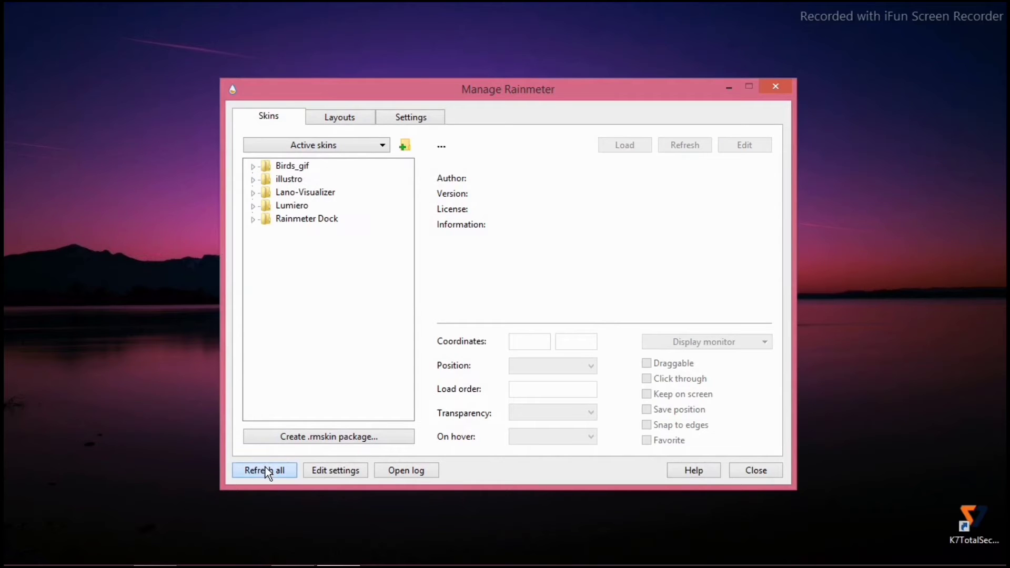
Load the Lumiero Date.ini skin and set its position to On desktop.
{"action": "left_click", "coordinate": [253, 207]}
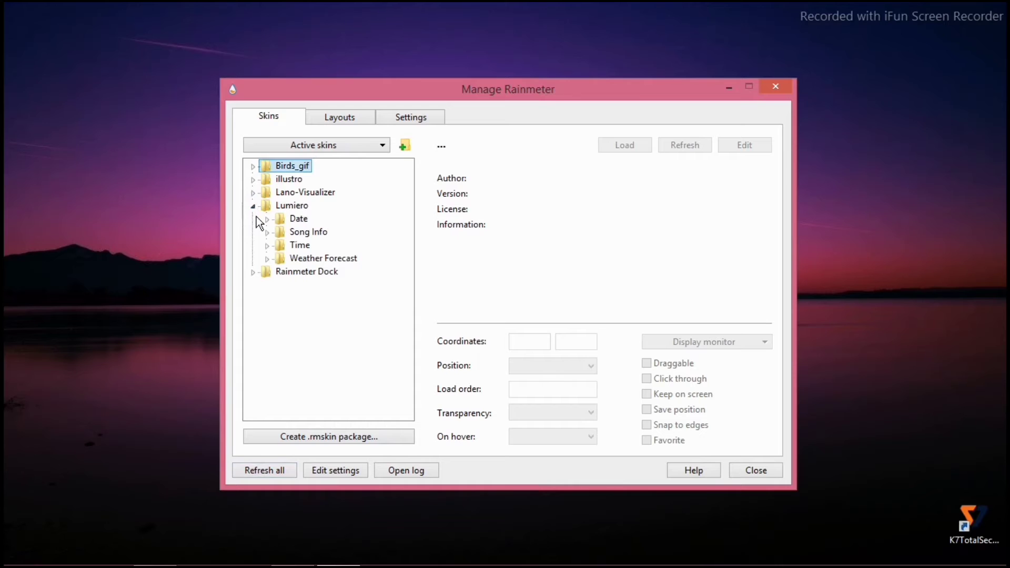
{"action": "left_click", "coordinate": [266, 219]}
{"action": "left_click", "coordinate": [290, 234]}
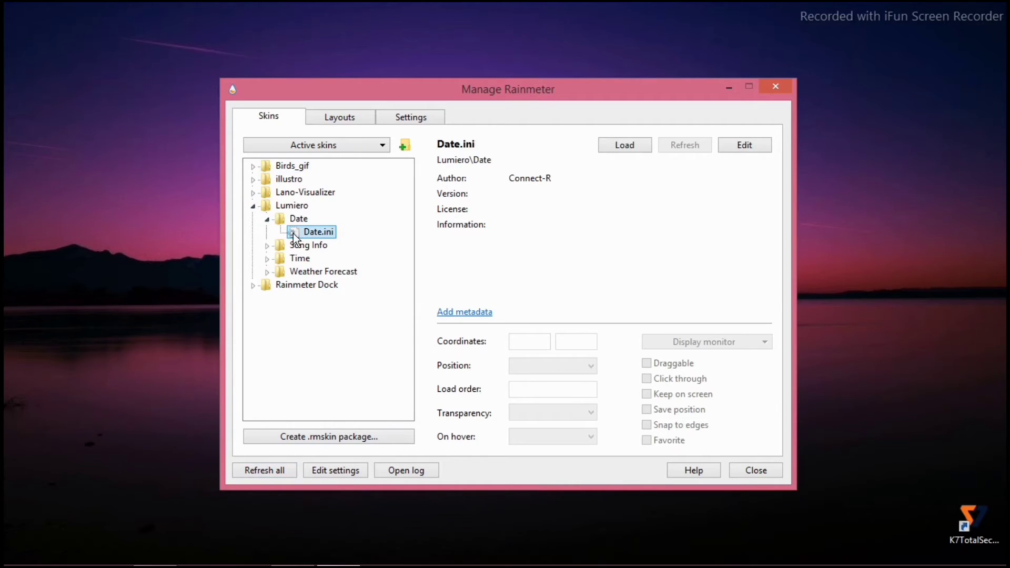
{"action": "double_click", "coordinate": [295, 236]}
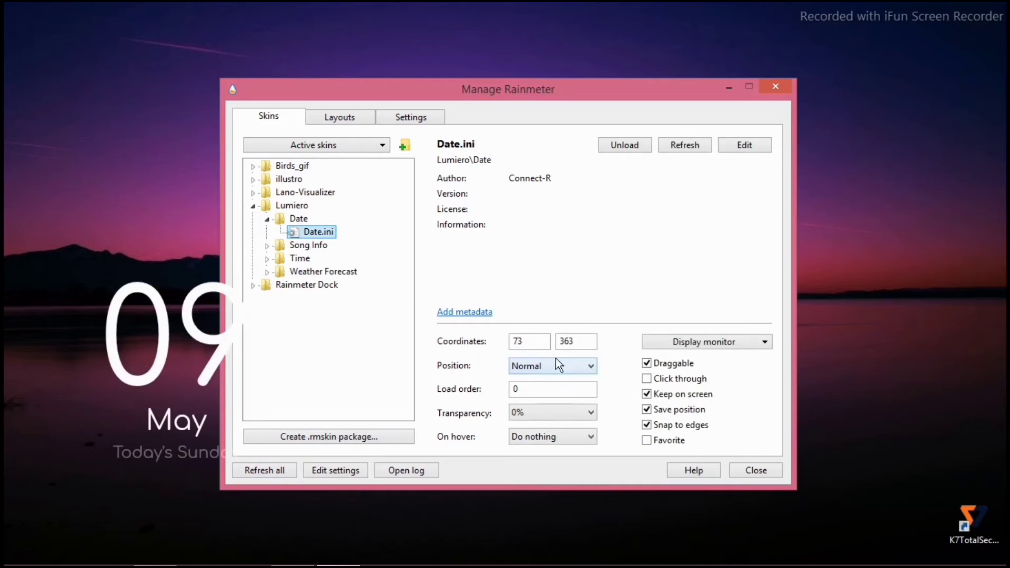
{"action": "left_click", "coordinate": [545, 366]}
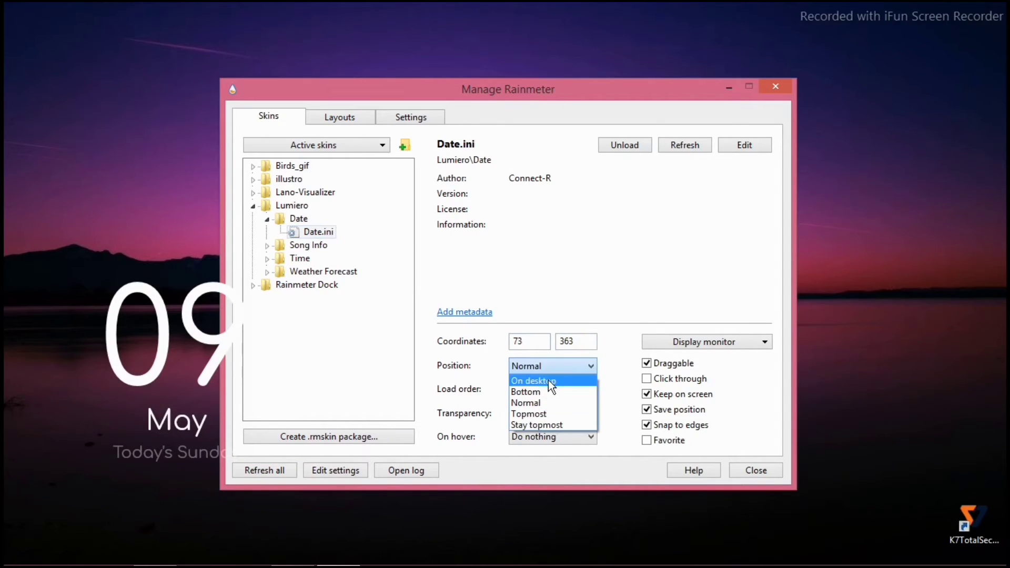
{"action": "left_click", "coordinate": [549, 381]}
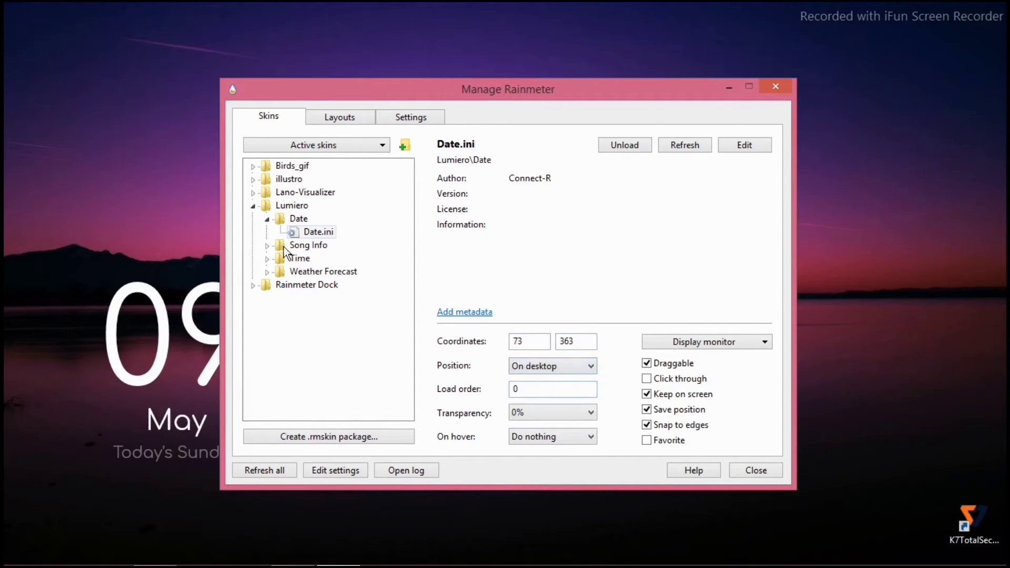
Load the Lumiero Time.ini skin and set its position to On desktop.
{"action": "left_click", "coordinate": [268, 259]}
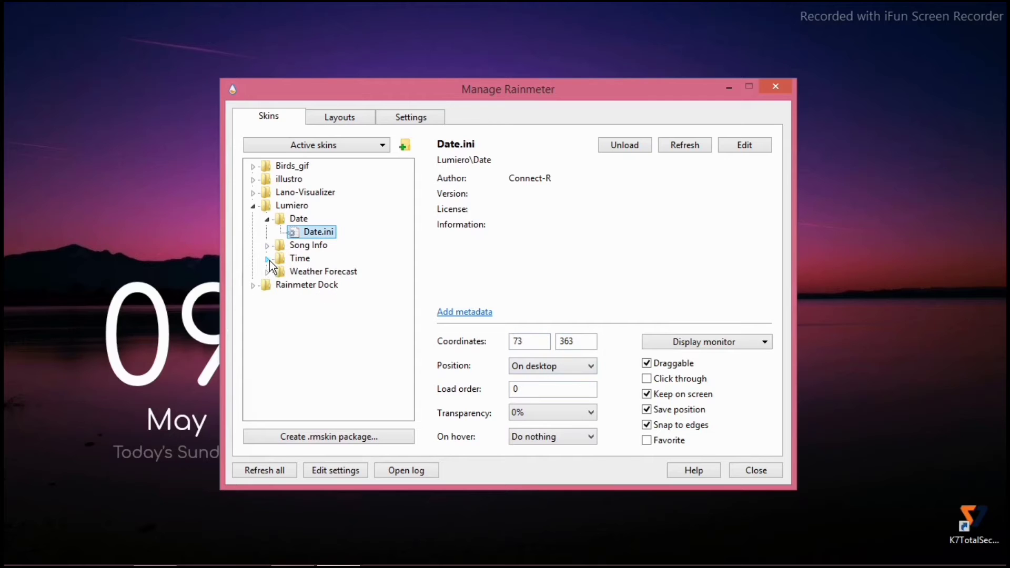
{"action": "left_click", "coordinate": [295, 273]}
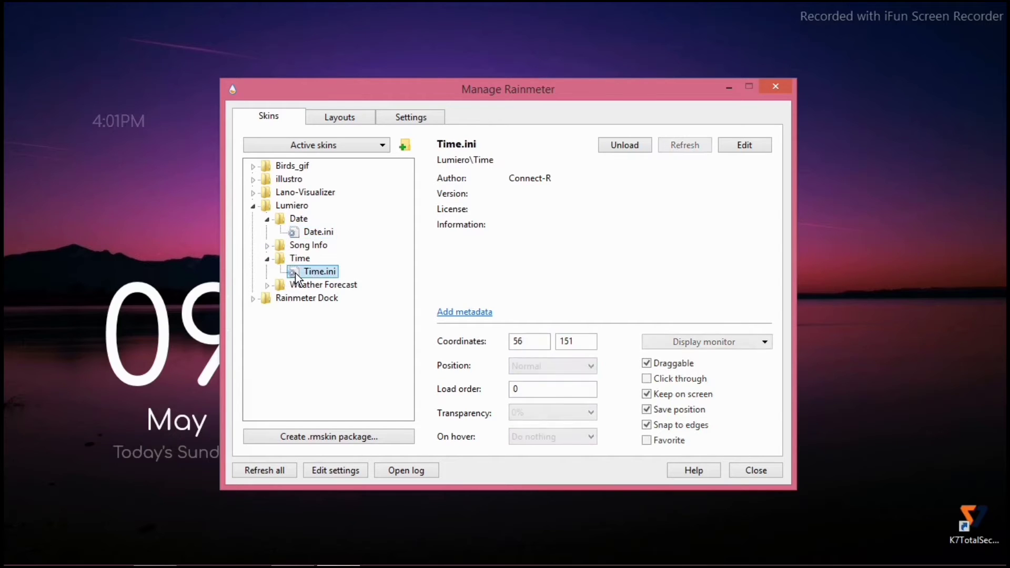
{"action": "left_click", "coordinate": [517, 365]}
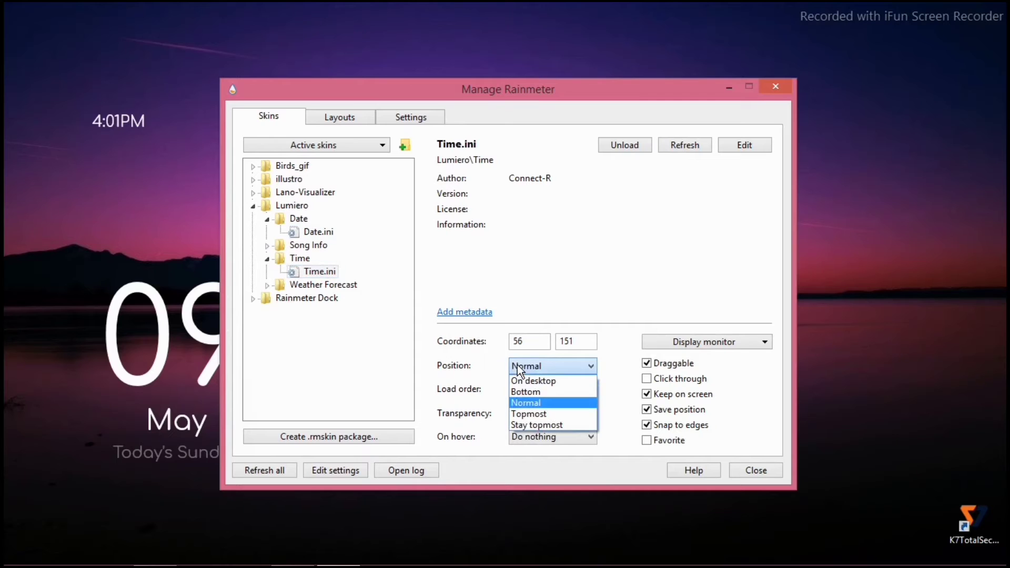
{"action": "left_click", "coordinate": [522, 379]}
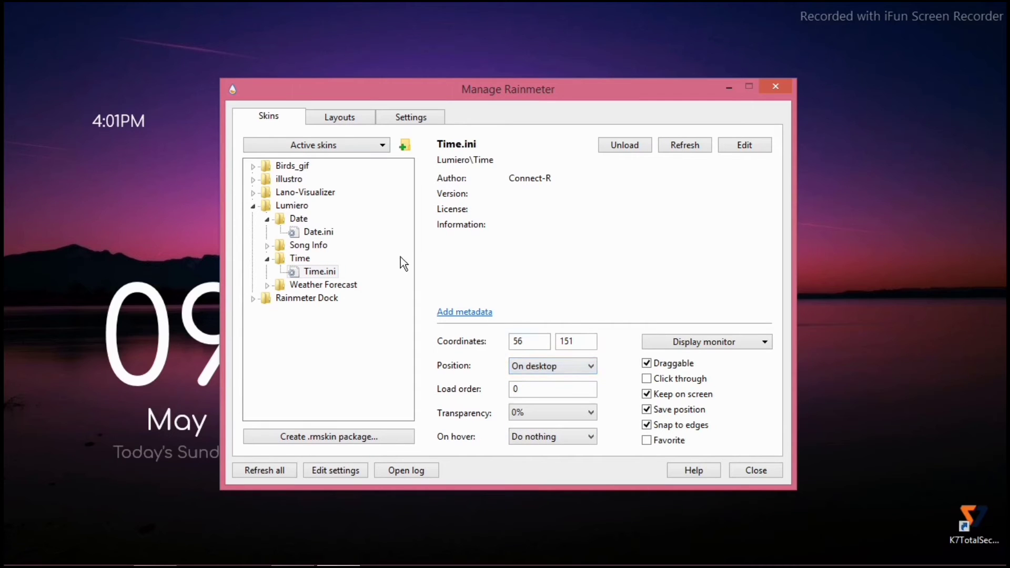
Load the Lumiero Weather Forecast.ini skin and set its position to On desktop.
{"action": "left_click", "coordinate": [266, 285]}
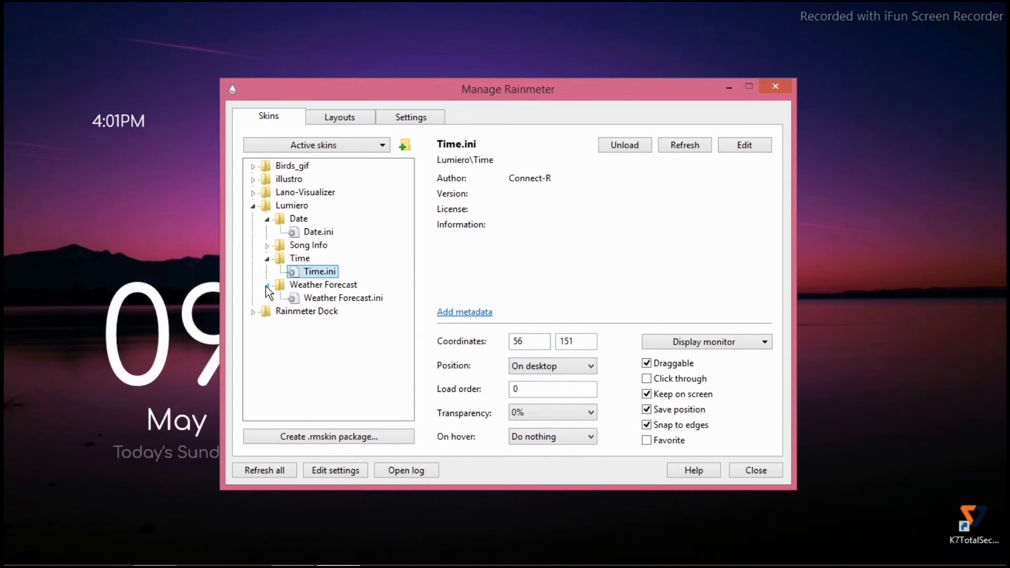
{"action": "left_click", "coordinate": [290, 299]}
{"action": "double_click", "coordinate": [291, 299]}
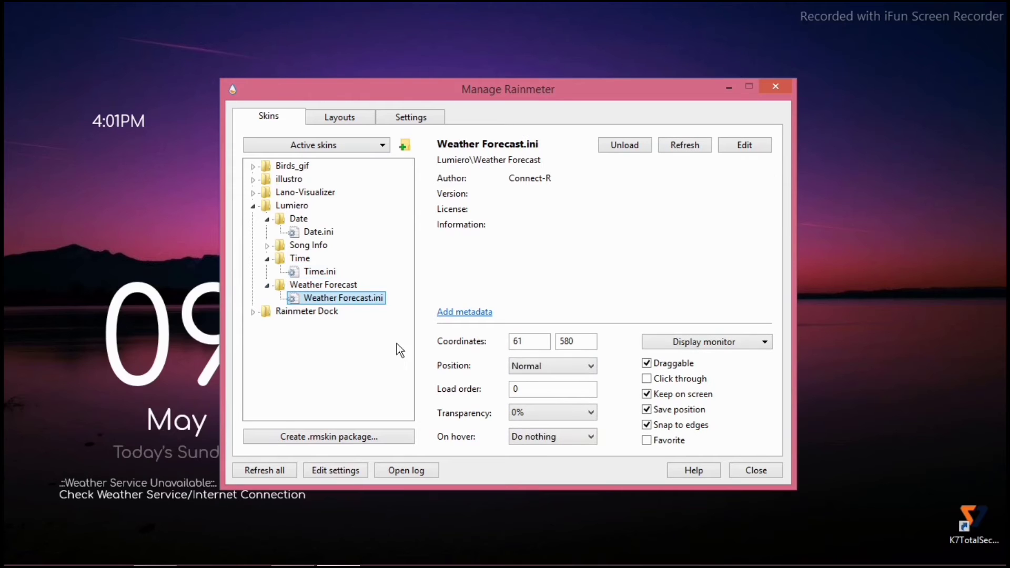
{"action": "left_click", "coordinate": [523, 371]}
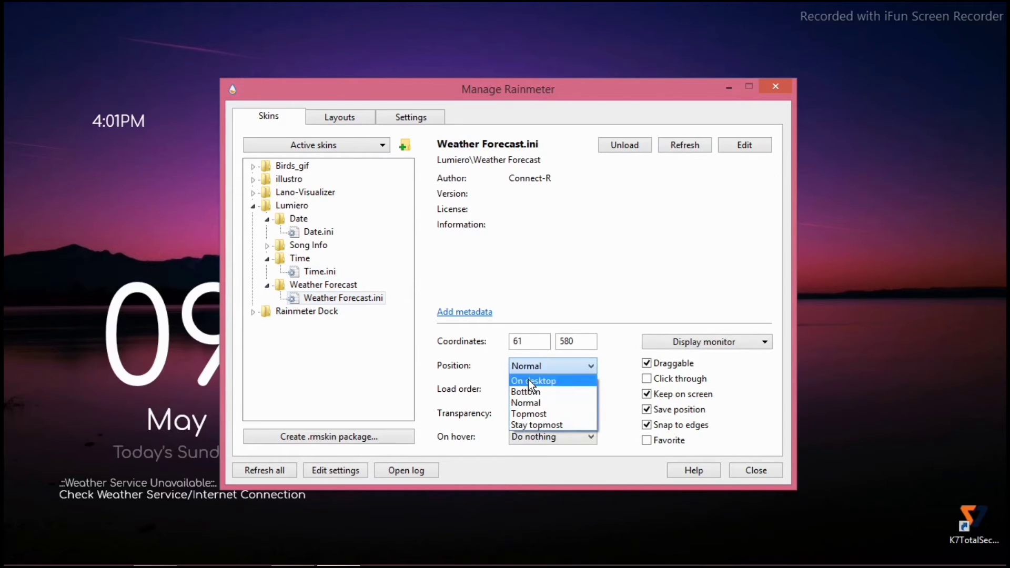
{"action": "left_click", "coordinate": [528, 380]}
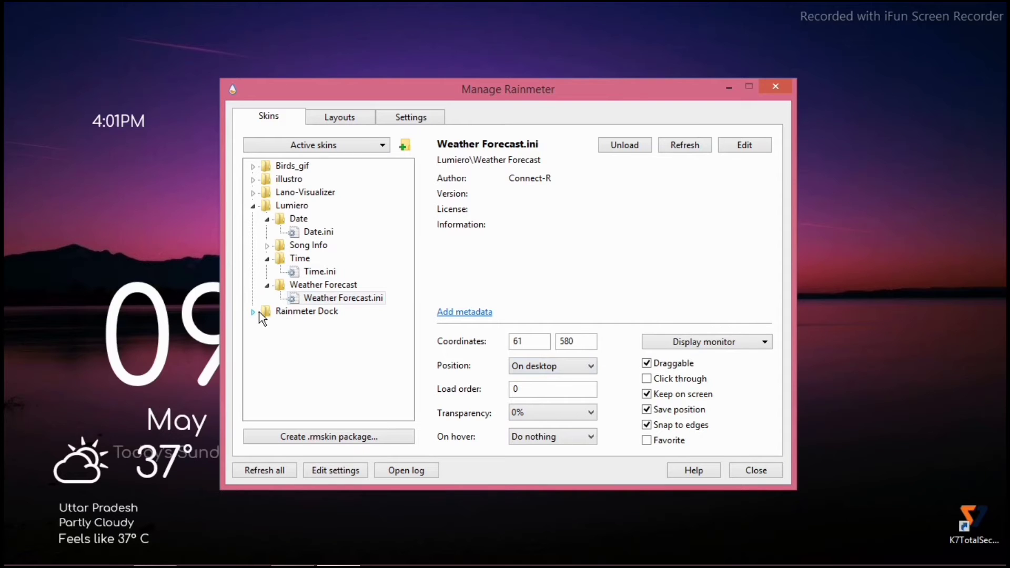
Minimise Manage Rainmeter and arrange the weather skin in the desktop's upper-left corner, the time below it and the date at the upper centre.
{"action": "left_click", "coordinate": [728, 88]}
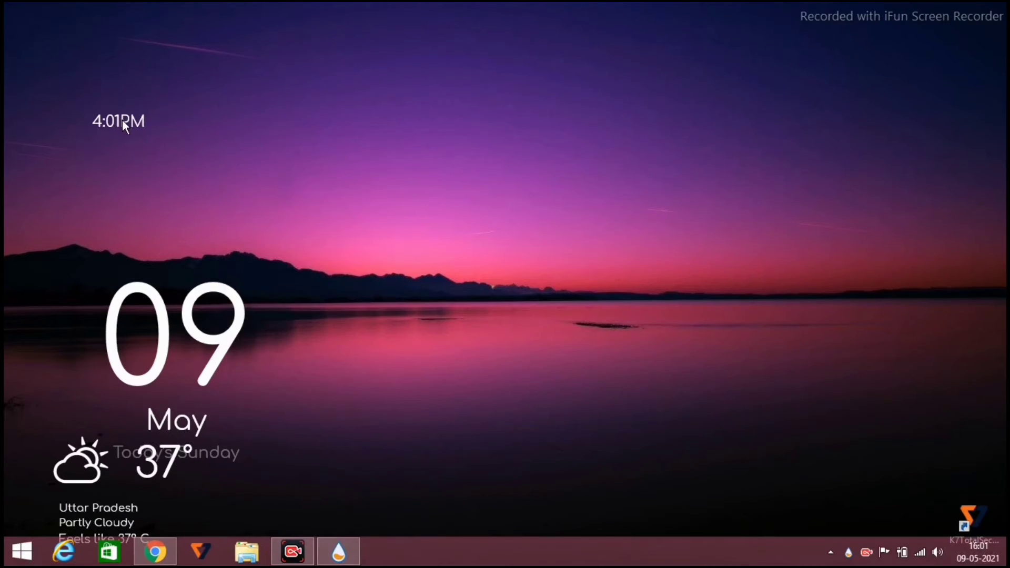
{"action": "left_click_drag", "start_coordinate": [122, 119], "coordinate": [291, 185]}
{"action": "left_click_drag", "start_coordinate": [181, 327], "coordinate": [524, 171]}
{"action": "left_click_drag", "start_coordinate": [112, 476], "coordinate": [79, 55]}
{"action": "left_click_drag", "start_coordinate": [310, 192], "coordinate": [38, 161]}
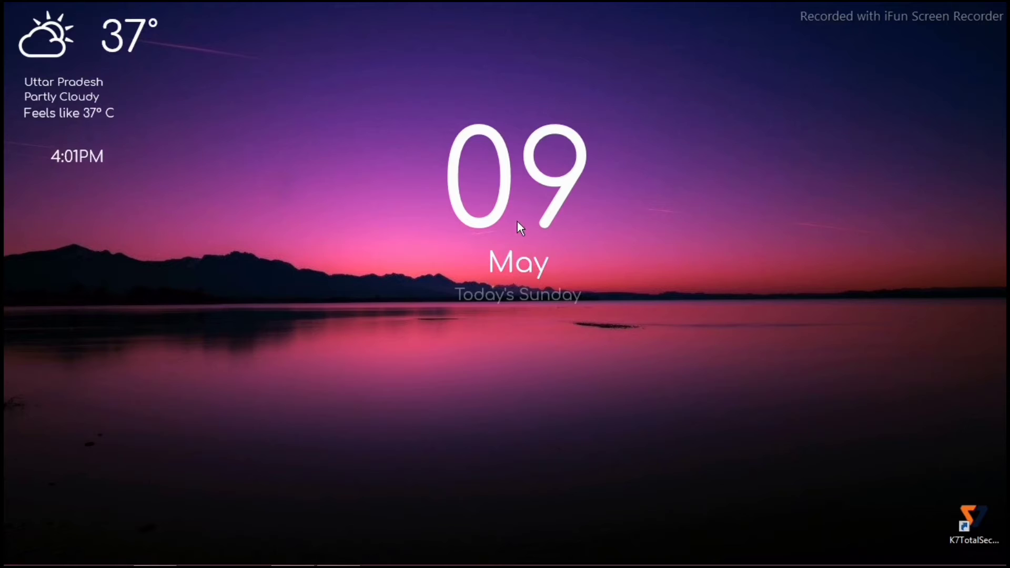
{"action": "left_click_drag", "start_coordinate": [516, 222], "coordinate": [515, 193]}
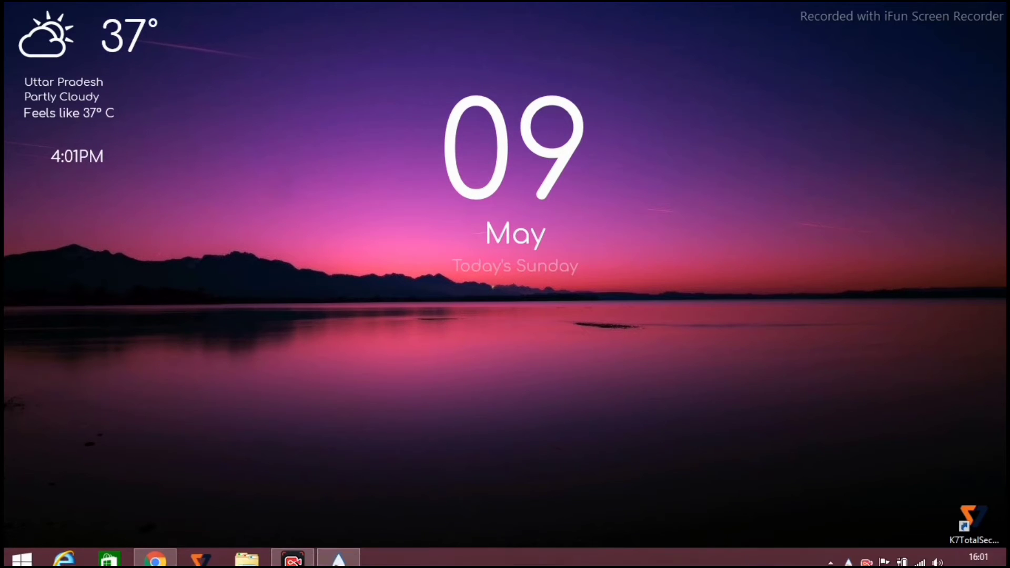
Restore Manage Rainmeter, load the Rainmeter Dock.ini skin and set its position to On desktop.
{"action": "left_click", "coordinate": [338, 553]}
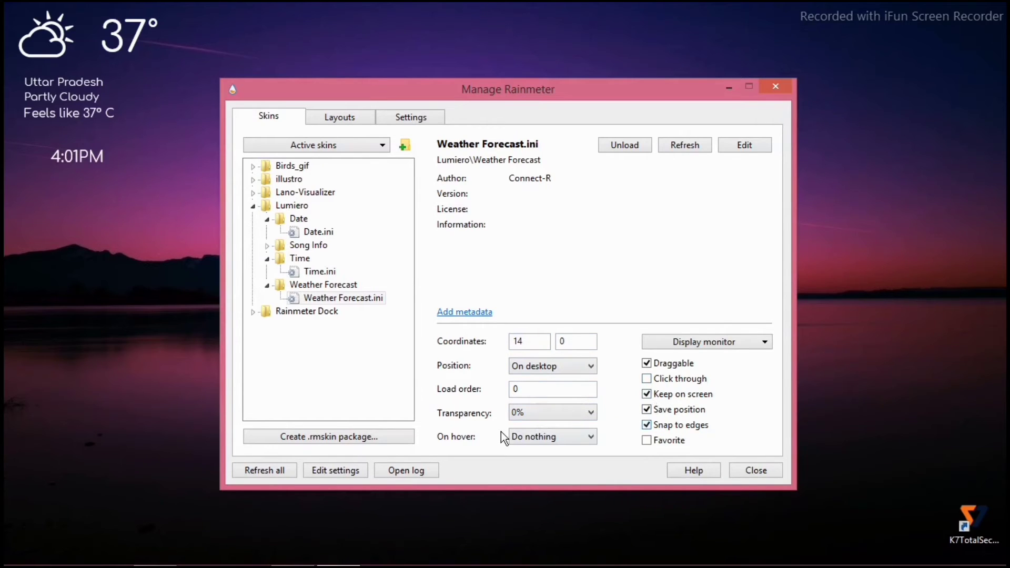
{"action": "left_click", "coordinate": [252, 311]}
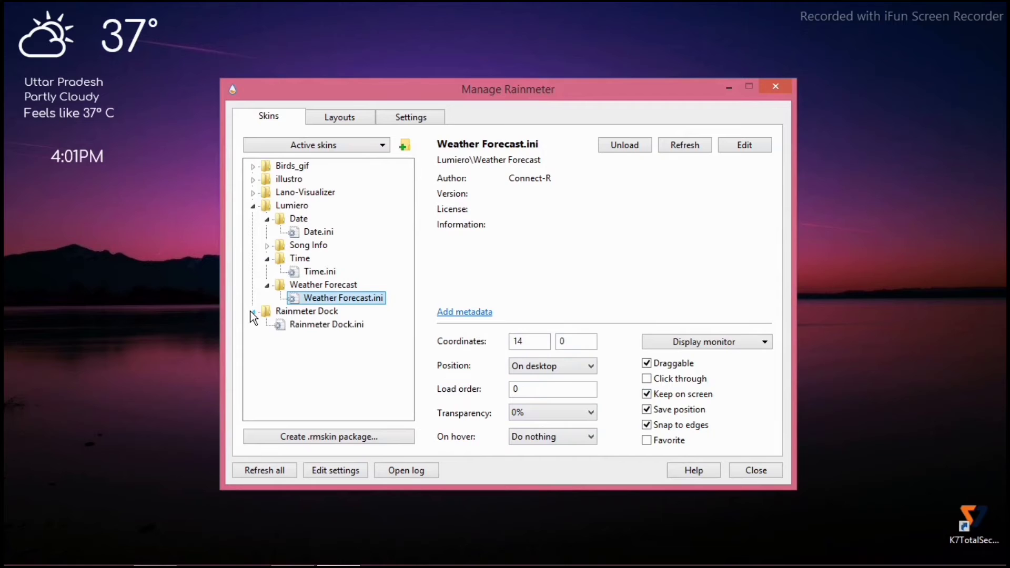
{"action": "left_click", "coordinate": [289, 326]}
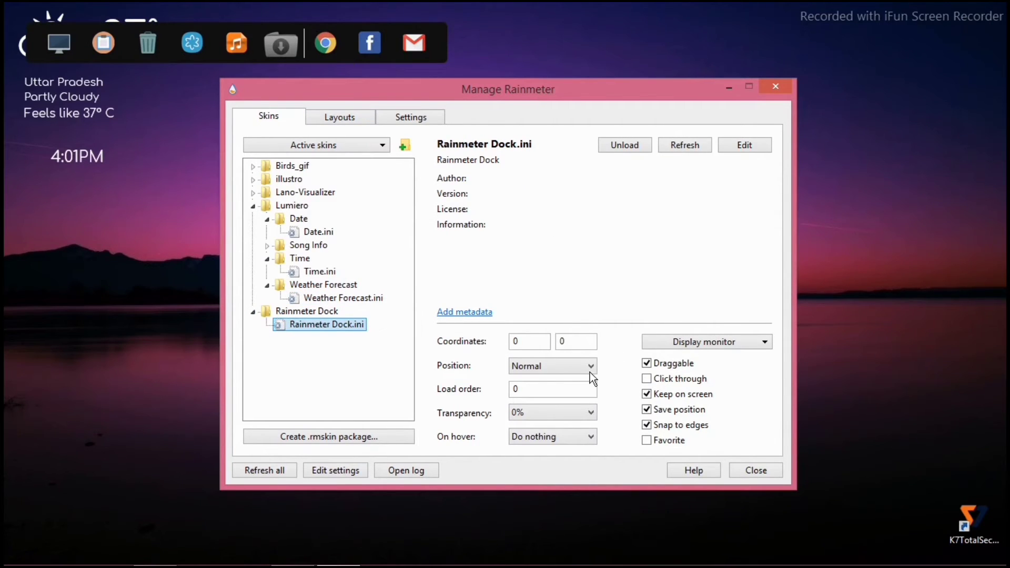
{"action": "left_click", "coordinate": [572, 364]}
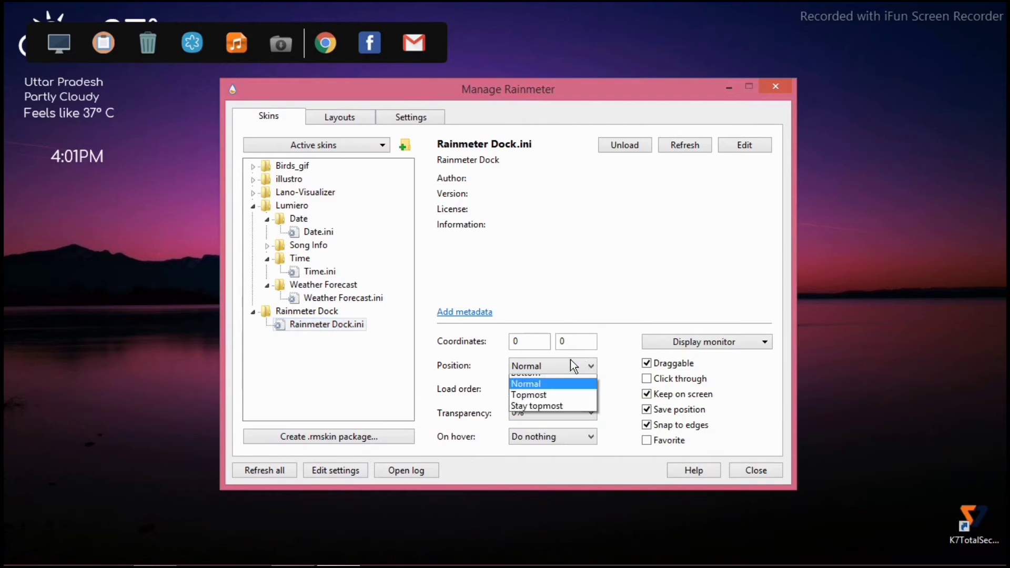
{"action": "left_click", "coordinate": [567, 379]}
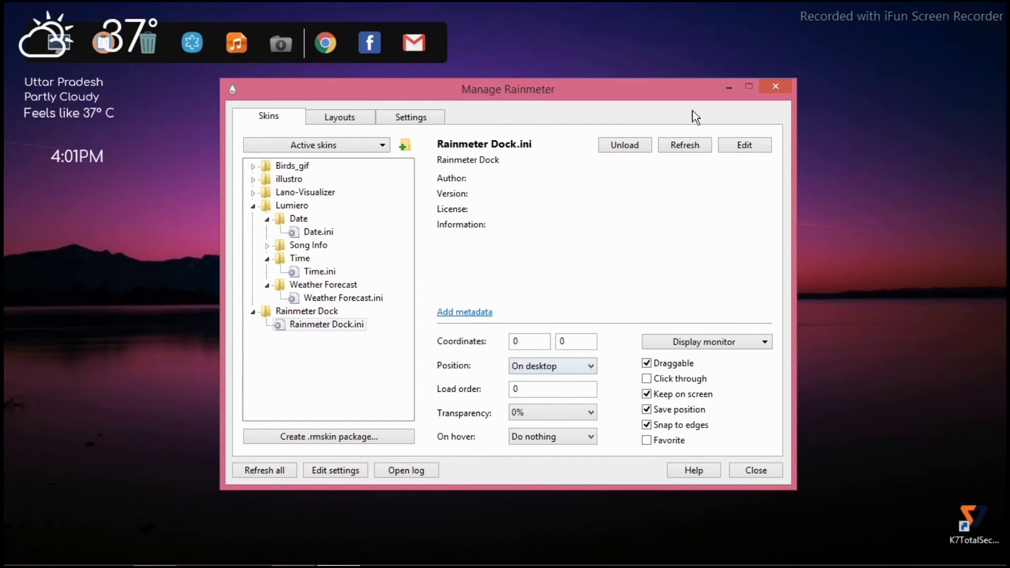
Minimise Manage Rainmeter and move the dock to the bottom centre of the desktop.
{"action": "left_click", "coordinate": [725, 87]}
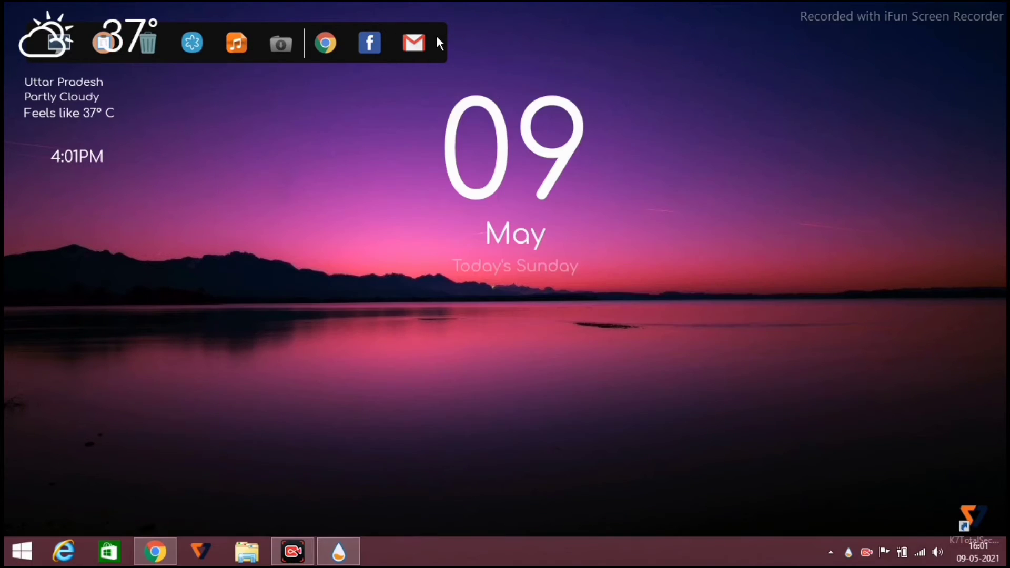
{"action": "left_click_drag", "start_coordinate": [436, 33], "coordinate": [538, 211]}
{"action": "left_click_drag", "start_coordinate": [585, 285], "coordinate": [701, 501]}
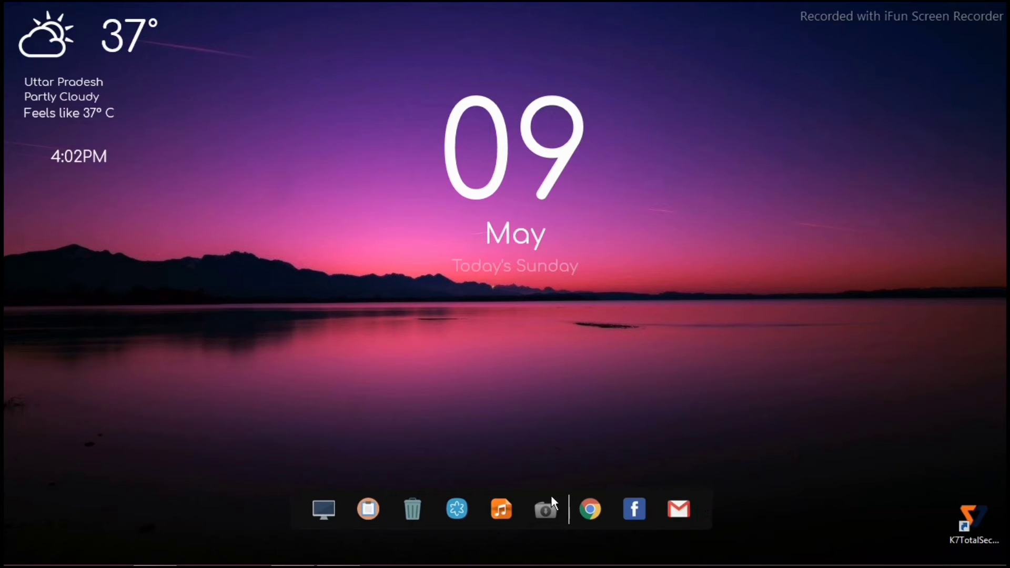
Fine-tune the dock's place at the desktop's bottom centre and open its skin file for editing at the [MeterBackground] section.
{"action": "mouse_move", "coordinate": [569, 523]}
{"action": "left_mouse_down"}
{"action": "mouse_move", "coordinate": [588, 559]}
{"action": "mouse_move", "coordinate": [570, 506]}
{"action": "left_mouse_up"}
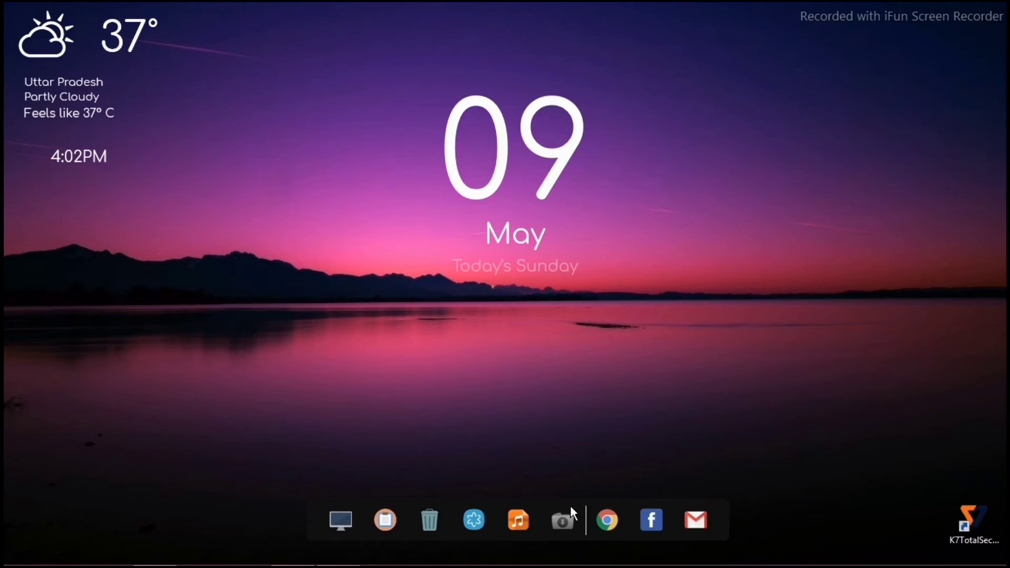
{"action": "right_click", "coordinate": [569, 506]}
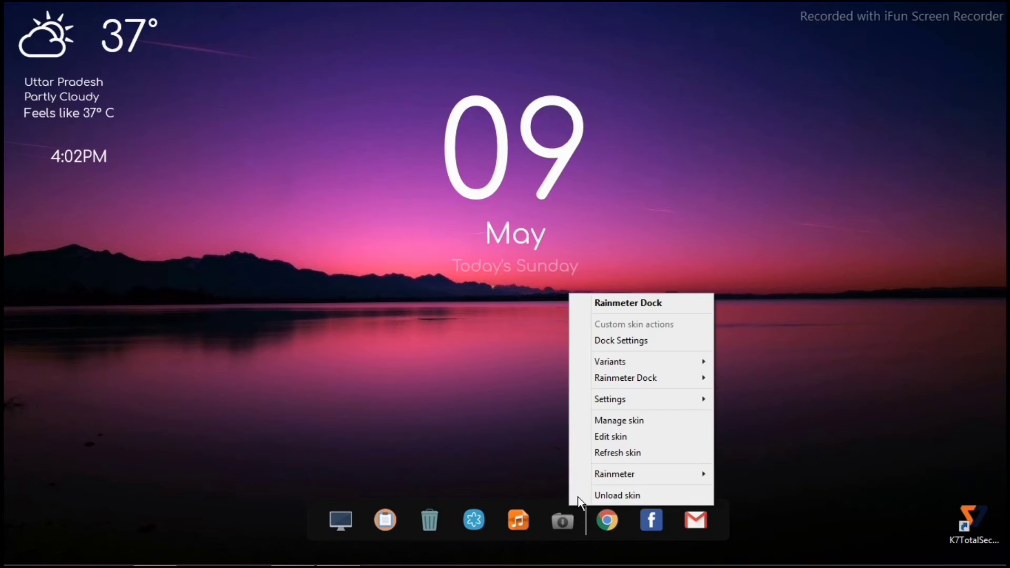
{"action": "left_click", "coordinate": [612, 439]}
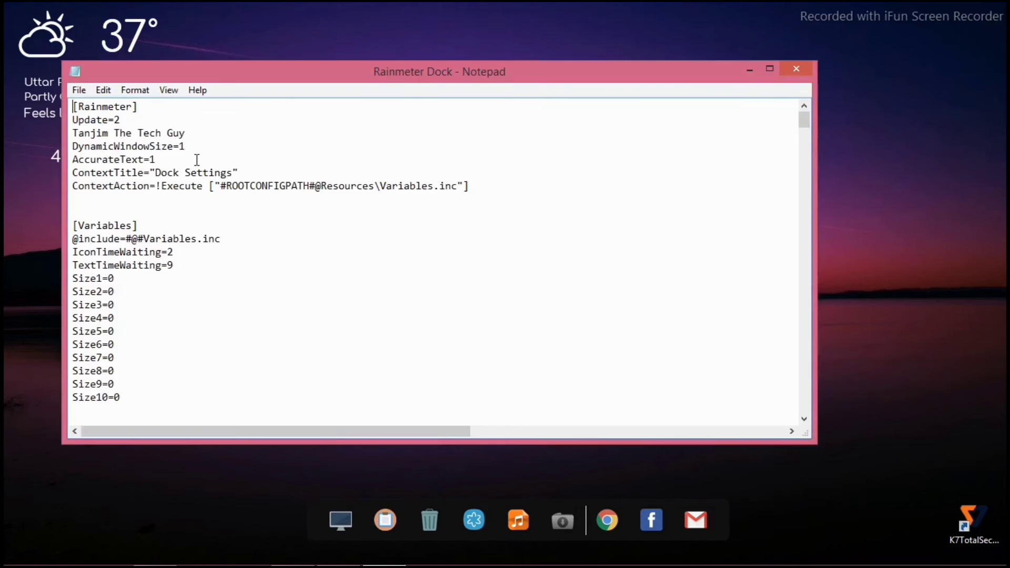
{"action": "scroll", "coordinate": [219, 255], "scroll_direction": "down", "scroll_amount": 15}
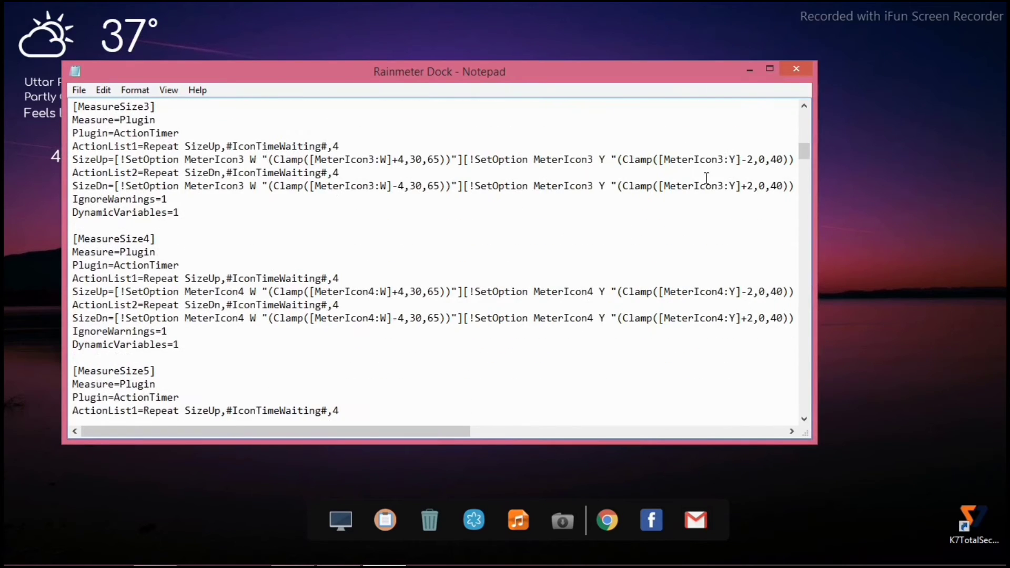
{"action": "left_click_drag", "start_coordinate": [803, 163], "coordinate": [818, 291]}
{"action": "scroll", "coordinate": [255, 323], "scroll_direction": "down", "scroll_amount": 20}
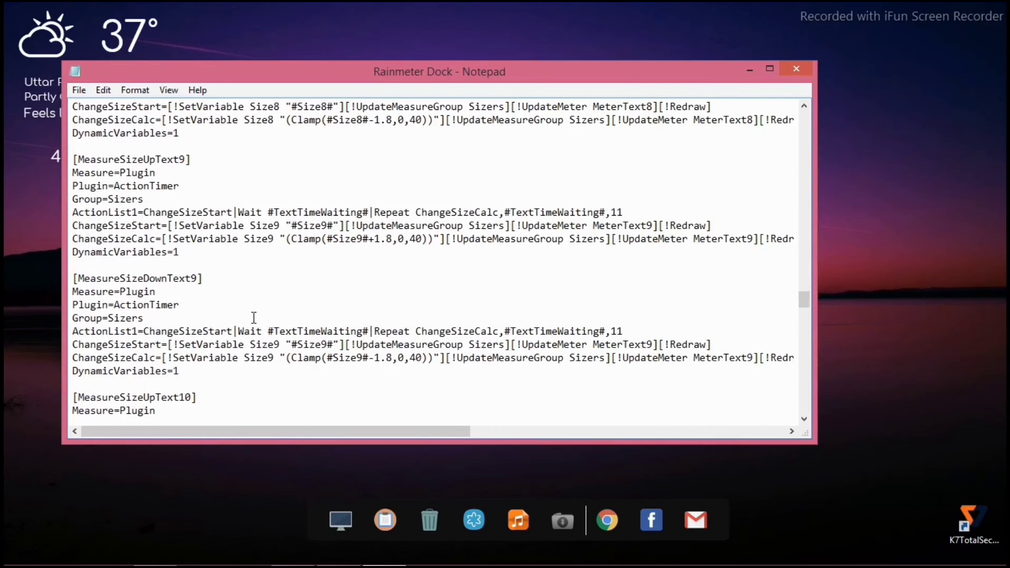
{"action": "scroll", "coordinate": [124, 336], "scroll_direction": "down", "scroll_amount": 1}
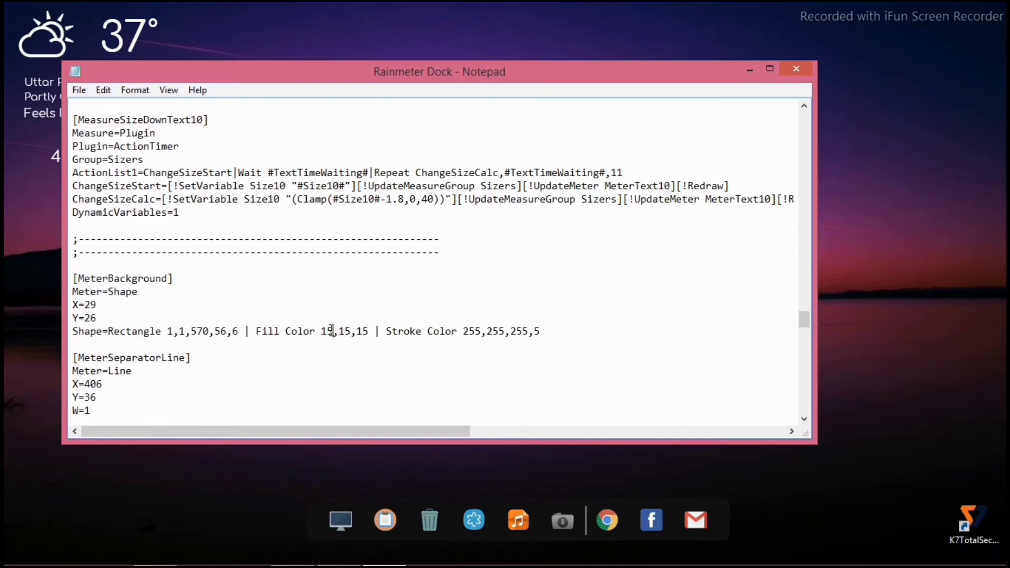
Set the Fill Color of the [MeterBackground] shape to 255,255,255,5.
{"action": "key", "text": "BackSpace"}
{"action": "key", "text": "BackSpace"}
{"action": "type", "text": "255"}
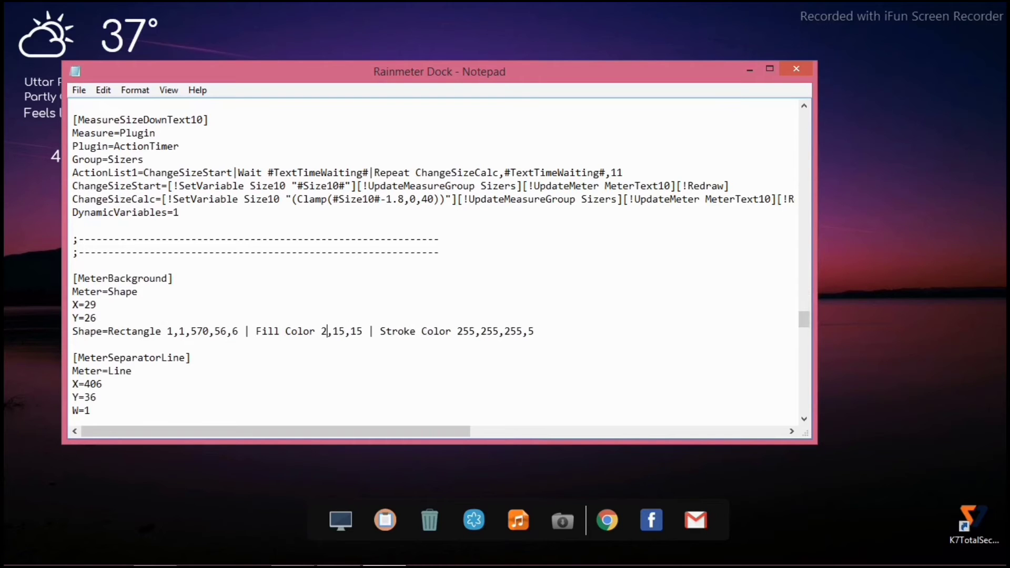
{"action": "key", "text": "BackSpace"}
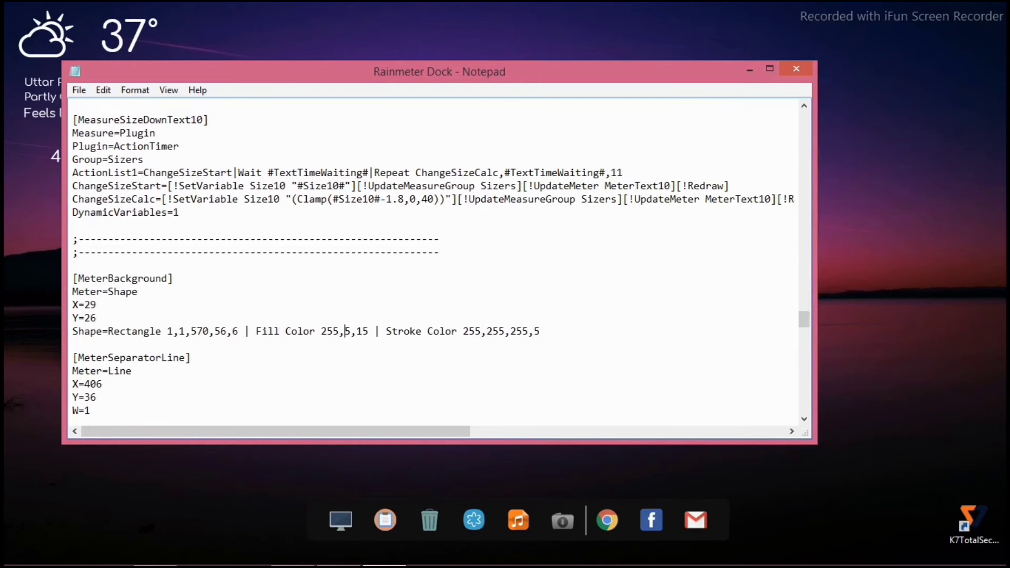
{"action": "type", "text": "25"}
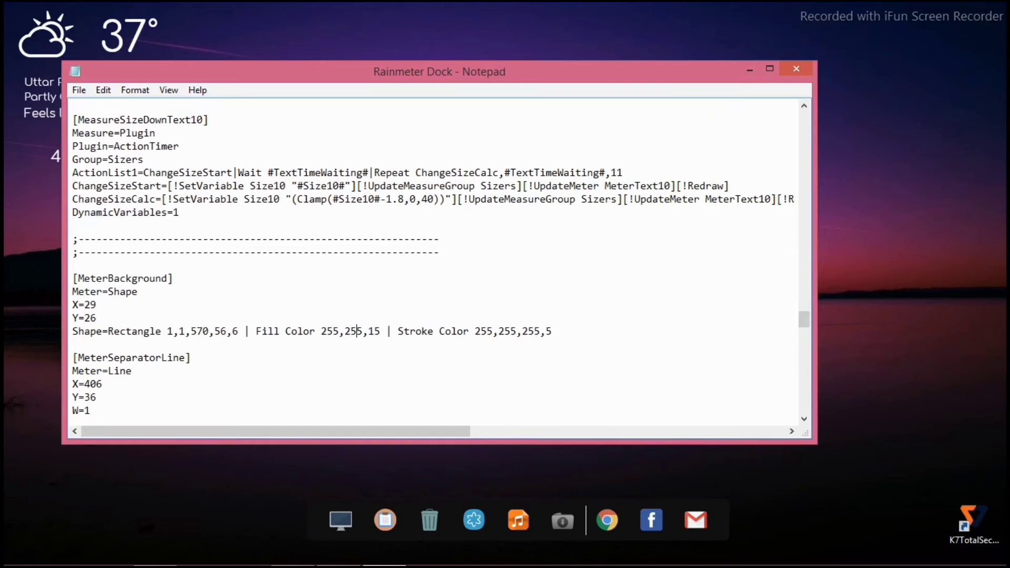
{"action": "key", "text": "BackSpace"}
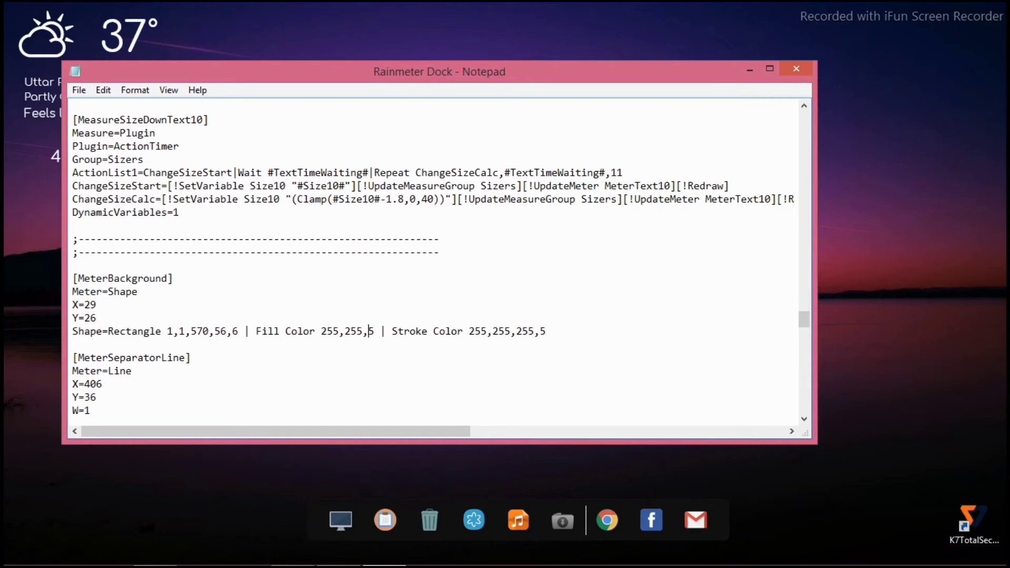
{"action": "type", "text": "255"}
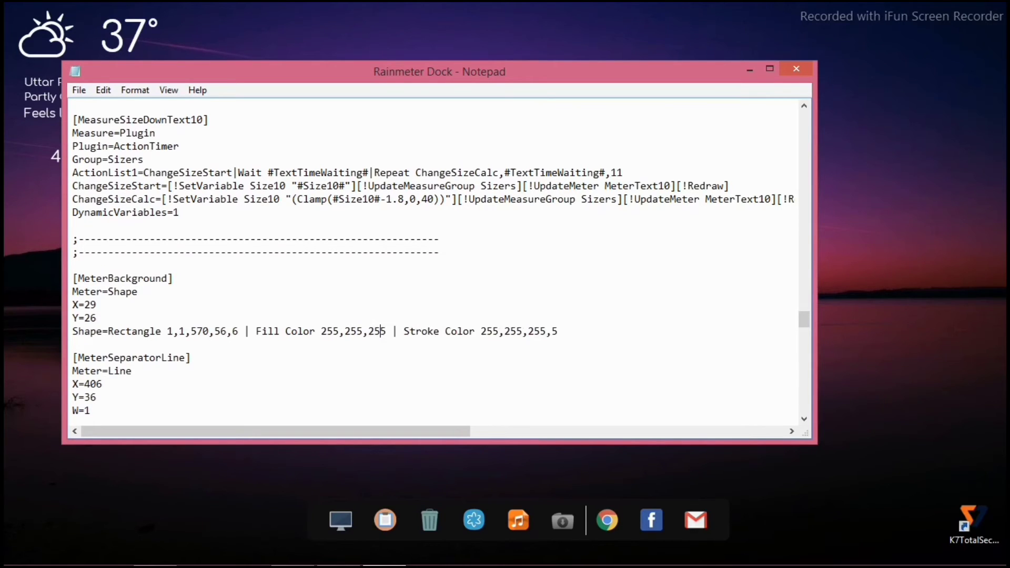
{"action": "type", "text": ","}
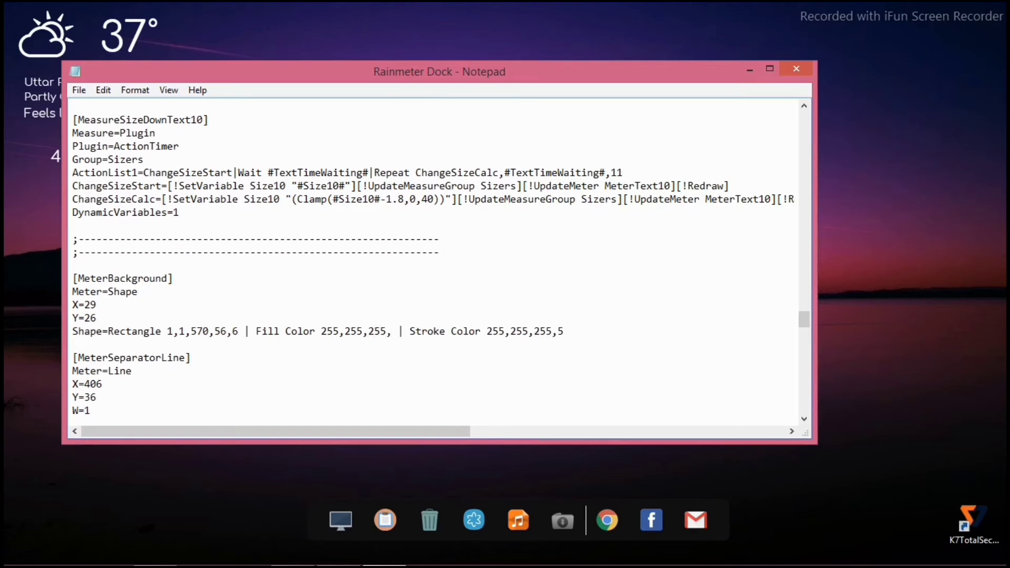
{"action": "type", "text": "5"}
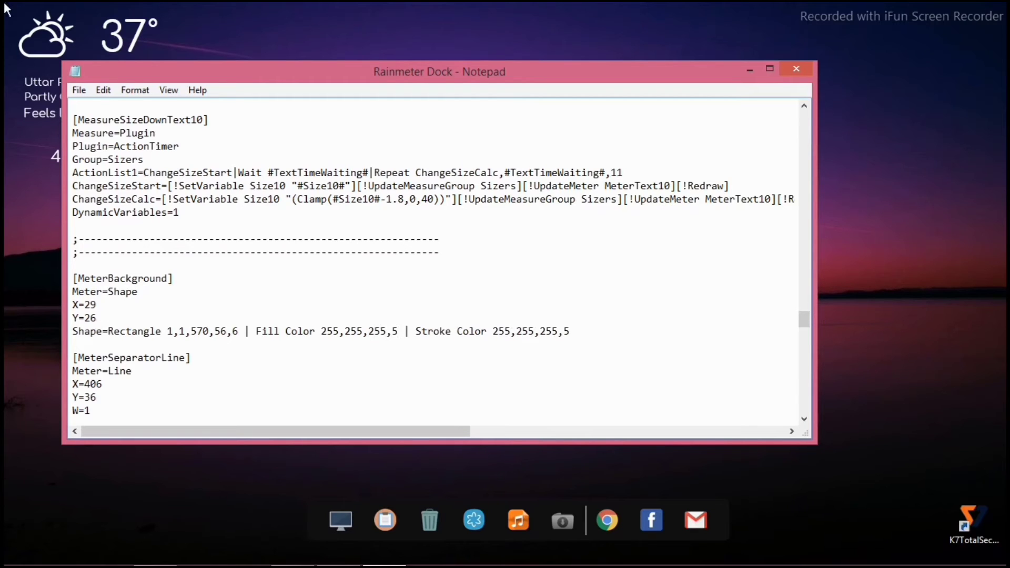
Save and close the dock's skin file and refresh the dock skin.
{"action": "left_click", "coordinate": [80, 90]}
{"action": "left_click", "coordinate": [103, 139]}
{"action": "left_click", "coordinate": [789, 70]}
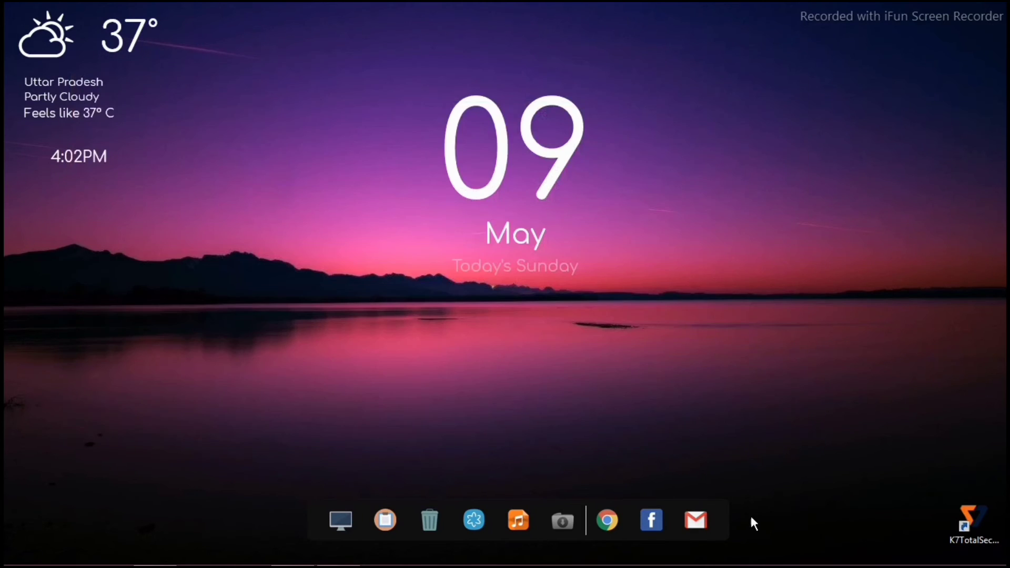
{"action": "right_click", "coordinate": [716, 516]}
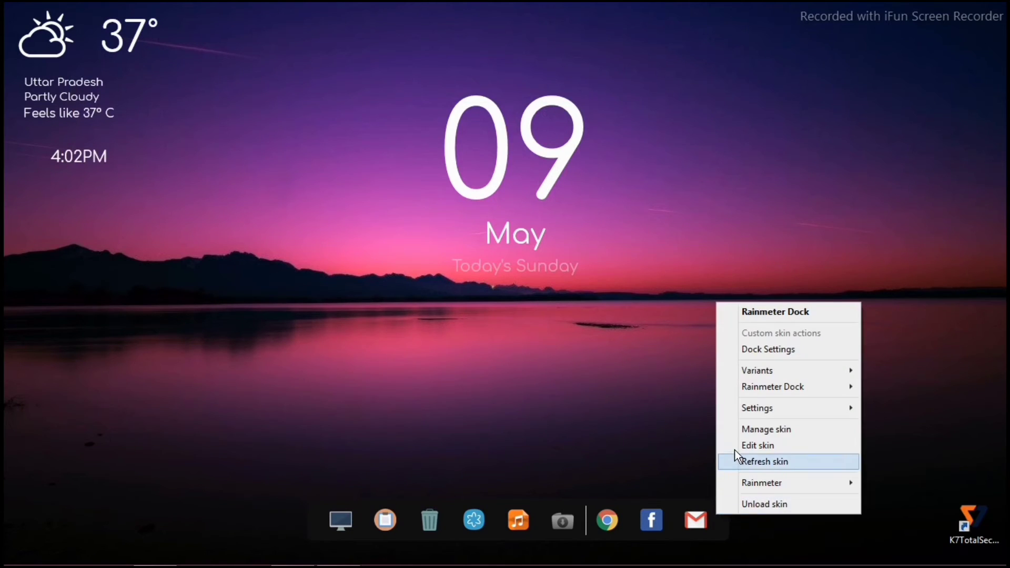
{"action": "left_click", "coordinate": [765, 460]}
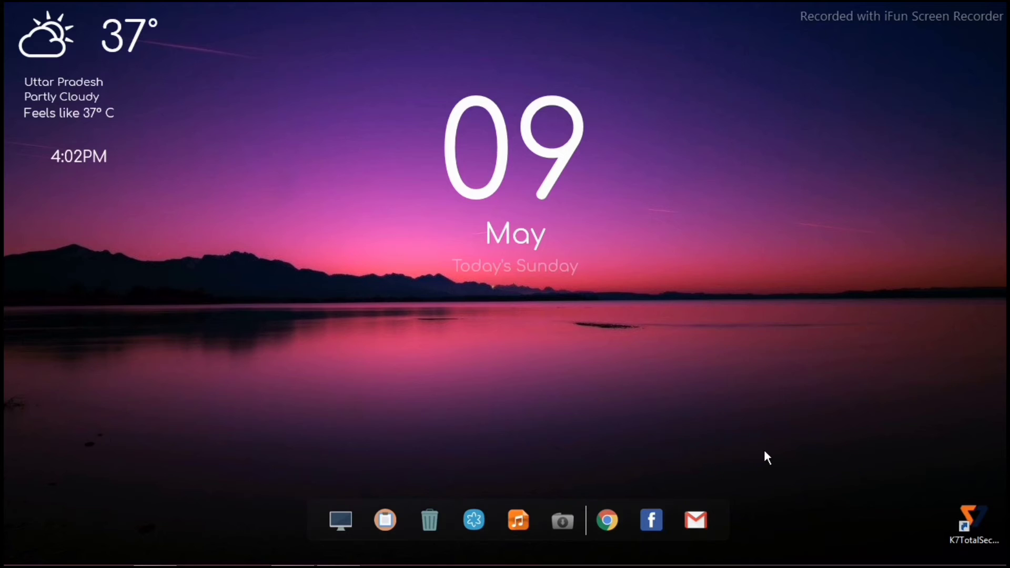
Open the Lumiero Date skin file for editing and set its Scale variable to 1.0.
{"action": "right_click", "coordinate": [535, 146]}
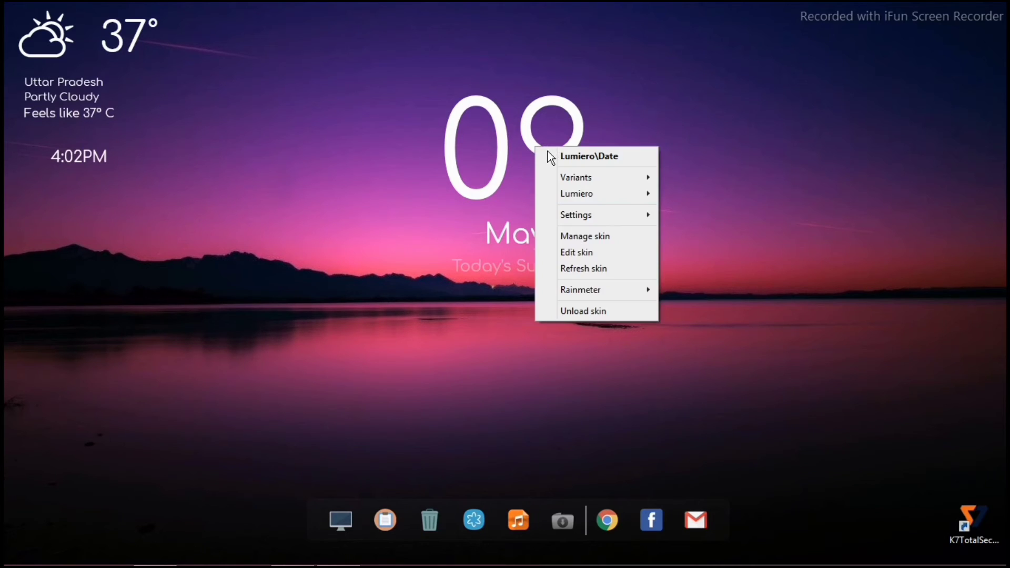
{"action": "left_click", "coordinate": [585, 257]}
{"action": "scroll", "coordinate": [270, 304], "scroll_direction": "down", "scroll_amount": 9}
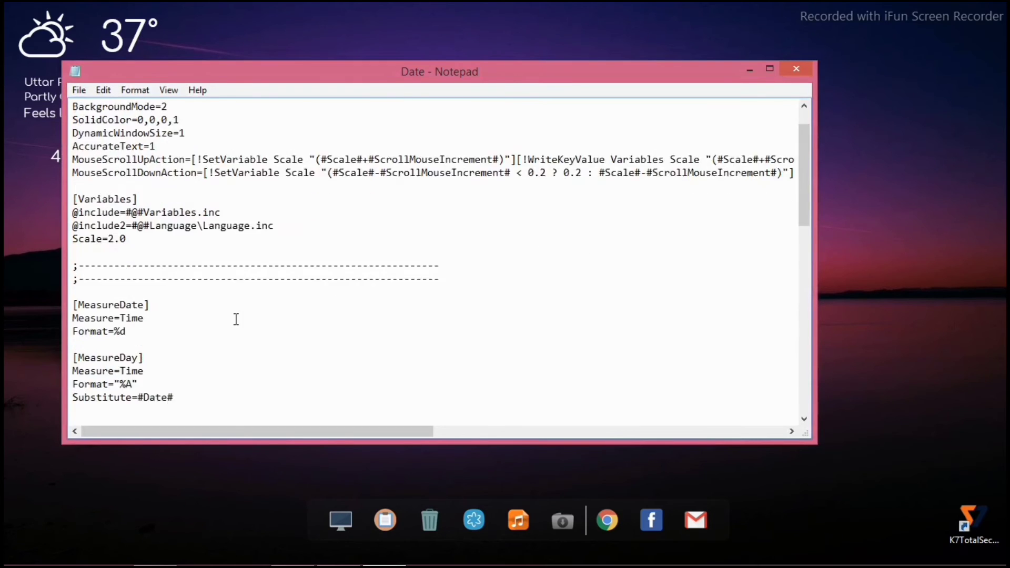
{"action": "scroll", "coordinate": [234, 342], "scroll_direction": "down", "scroll_amount": 7}
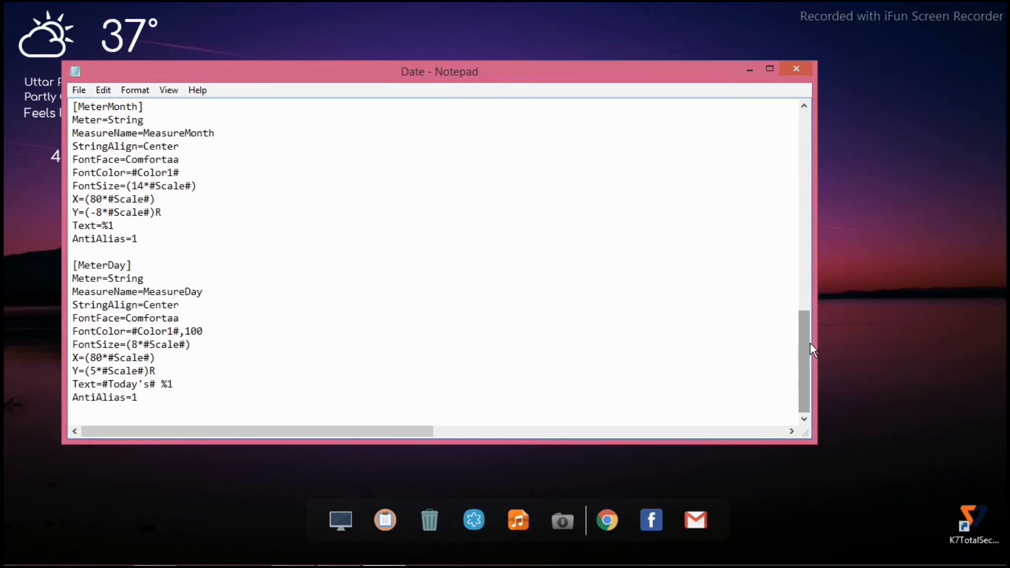
{"action": "left_click_drag", "start_coordinate": [809, 343], "coordinate": [530, 205]}
{"action": "left_click", "coordinate": [115, 279]}
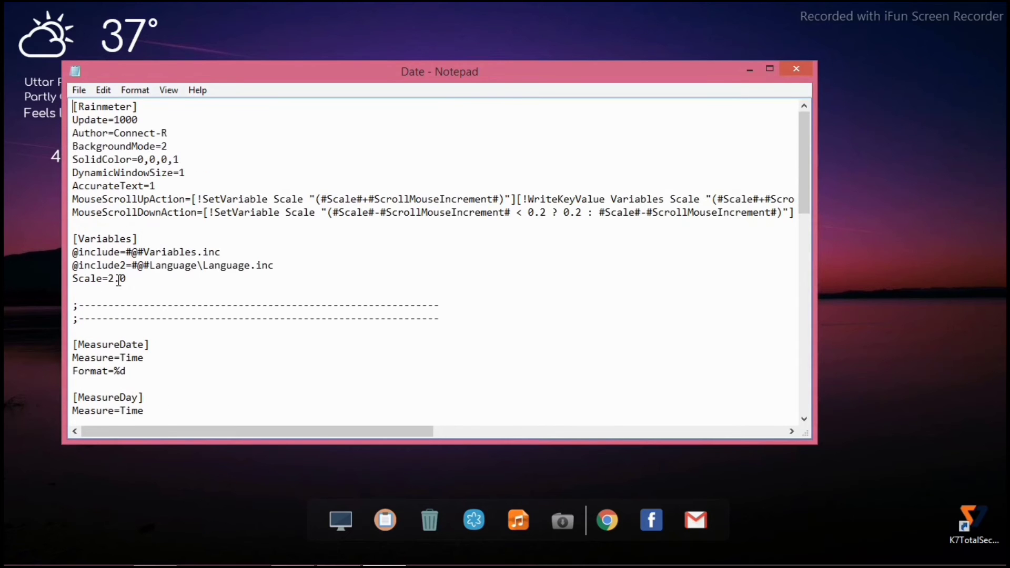
{"action": "key", "text": "BackSpace"}
{"action": "type", "text": "1"}
Save and close the Date skin file, refresh the skin and centre the date just above the wallpaper's horizon.
{"action": "left_click", "coordinate": [82, 91]}
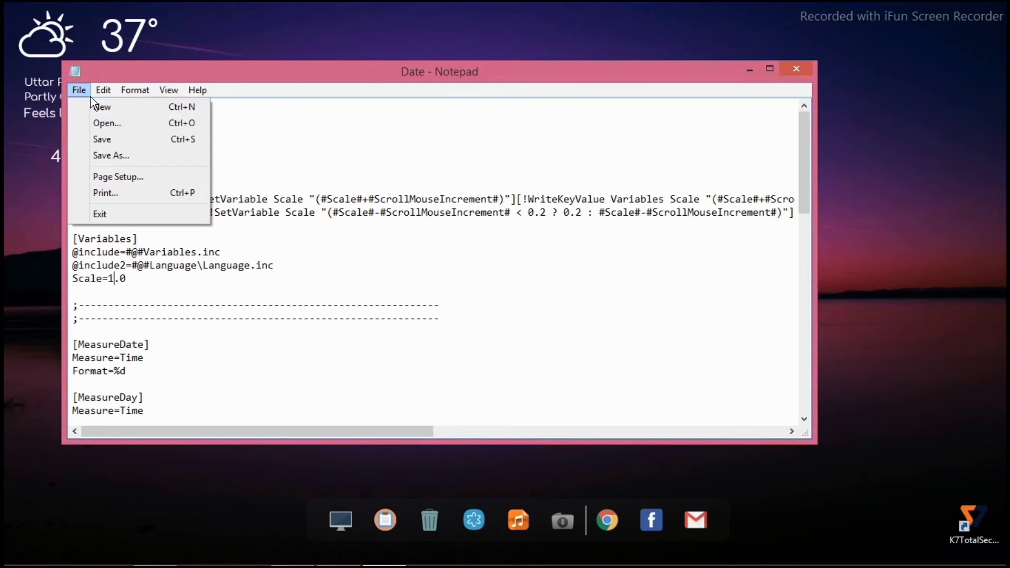
{"action": "left_click", "coordinate": [109, 141]}
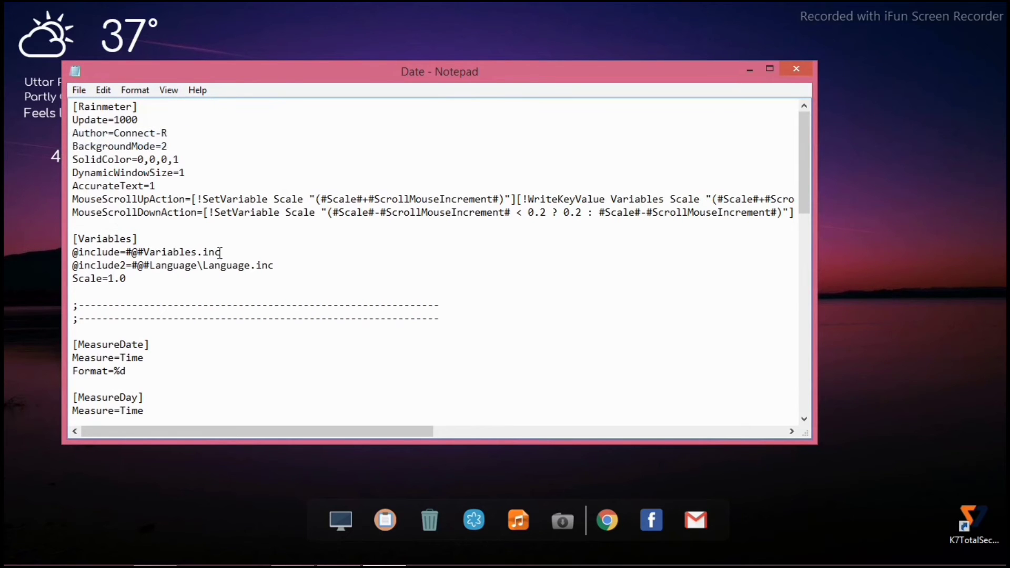
{"action": "left_click", "coordinate": [783, 63]}
{"action": "right_click", "coordinate": [549, 174]}
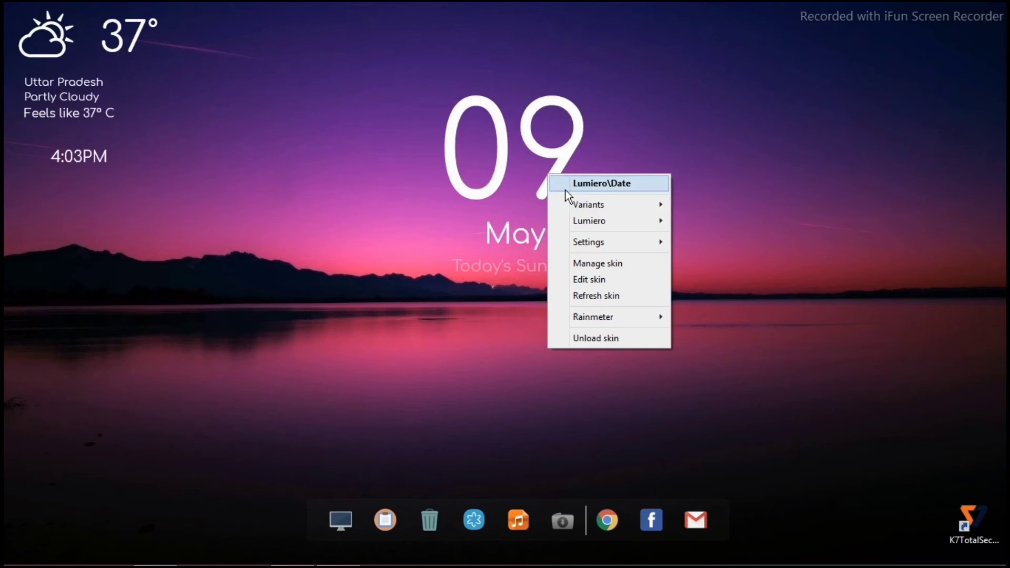
{"action": "left_click", "coordinate": [591, 295]}
{"action": "left_click_drag", "start_coordinate": [472, 129], "coordinate": [525, 225]}
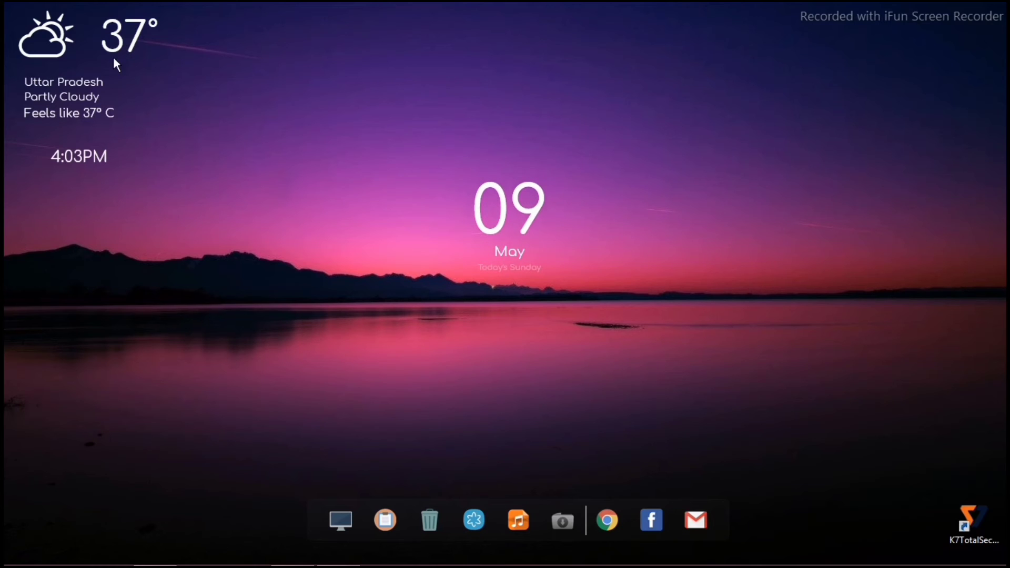
Turn off Keep on screen and Snap to edges for the Lumiero Time skin.
{"action": "right_click", "coordinate": [95, 160]}
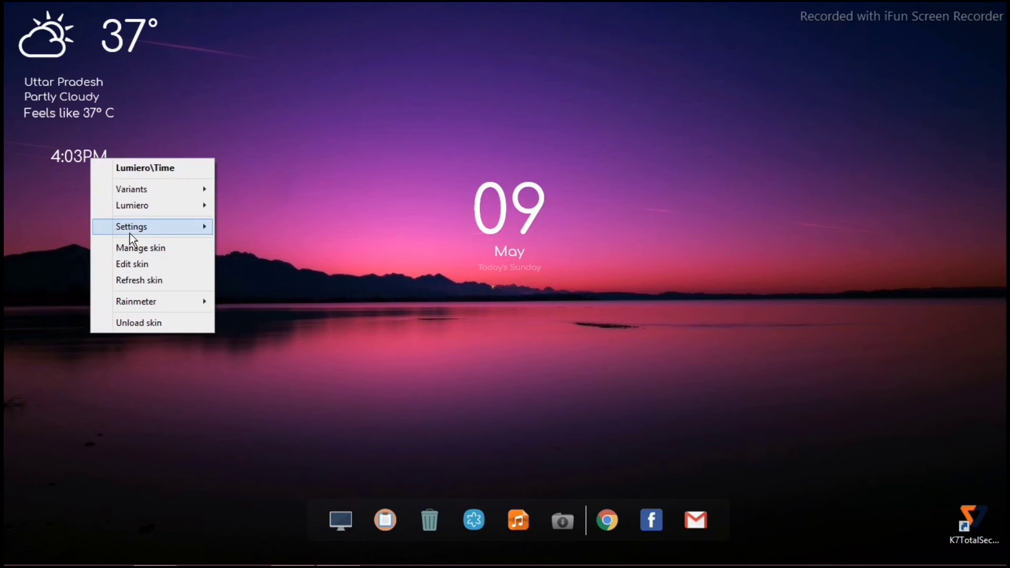
{"action": "mouse_move", "coordinate": [149, 231]}
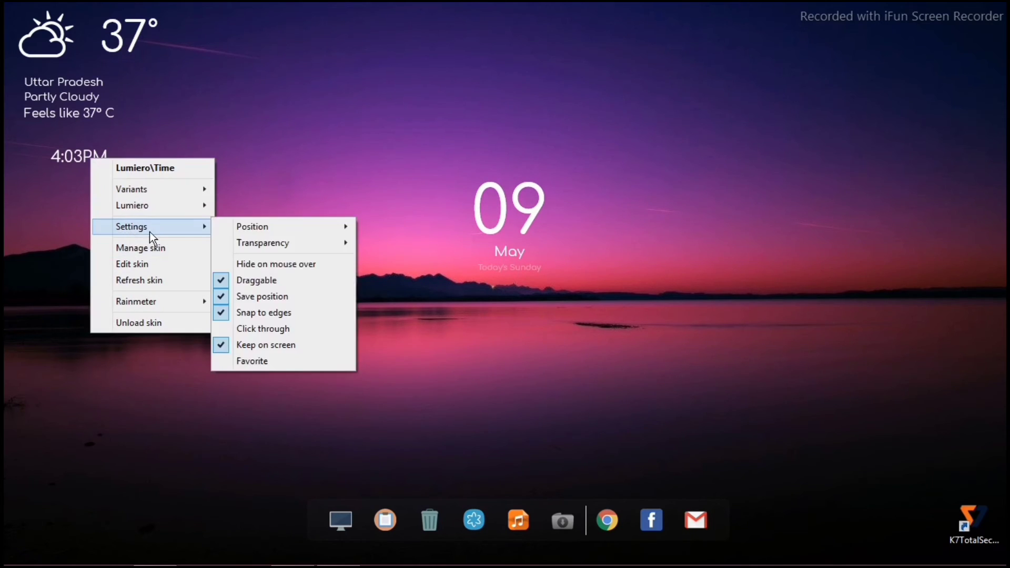
{"action": "left_click", "coordinate": [258, 343]}
{"action": "right_click", "coordinate": [74, 161]}
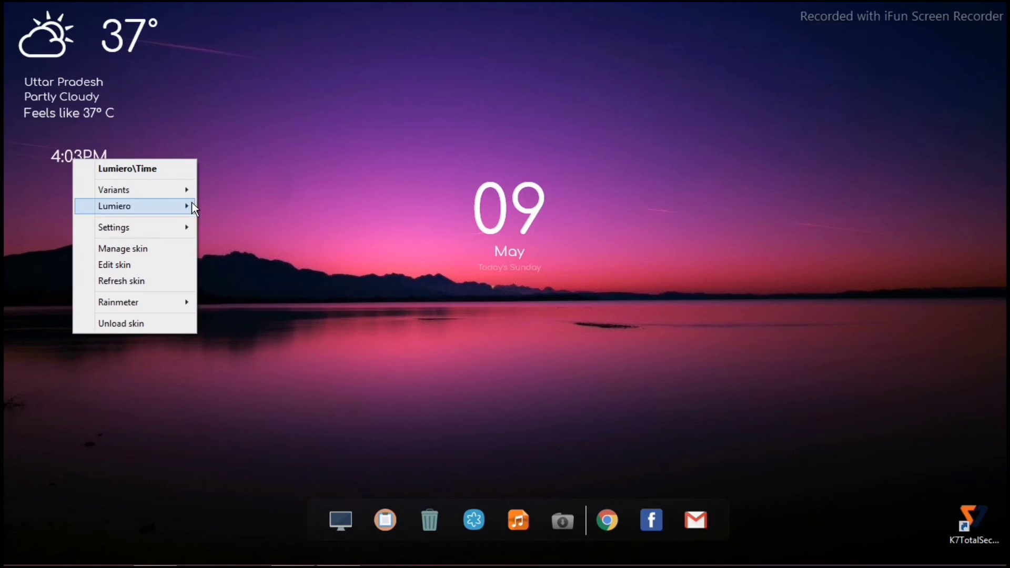
{"action": "mouse_move", "coordinate": [188, 229]}
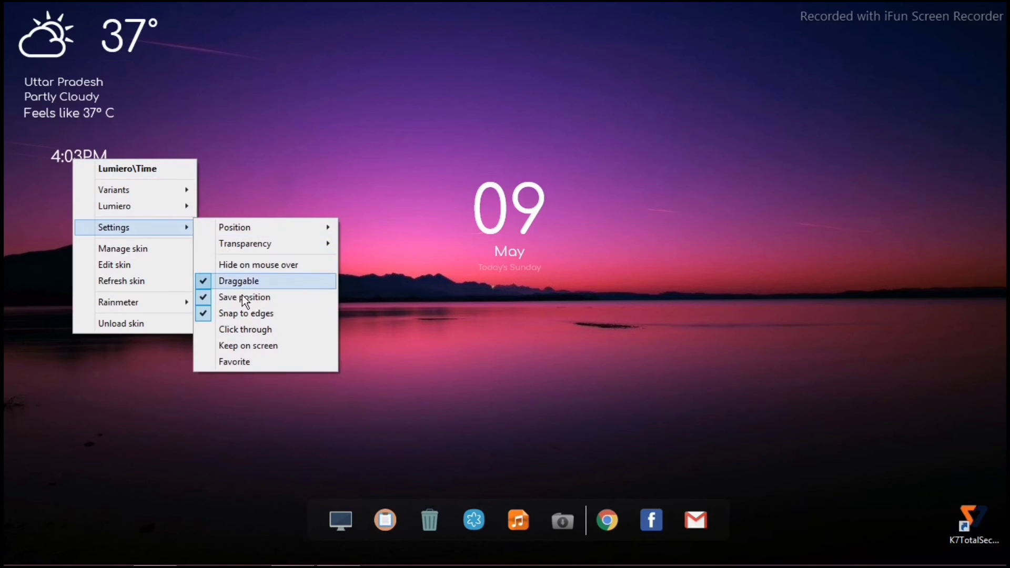
{"action": "left_click", "coordinate": [244, 313]}
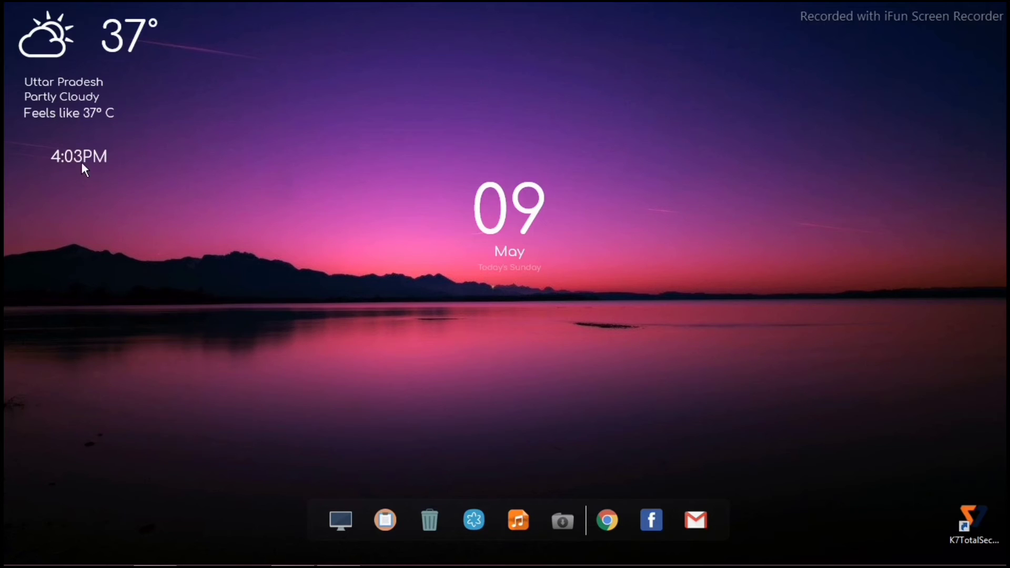
Move the weather and time skins closer to the desktop's left edge, with the time directly beneath the weather, and refresh the desktop.
{"action": "left_click_drag", "start_coordinate": [81, 162], "coordinate": [49, 159]}
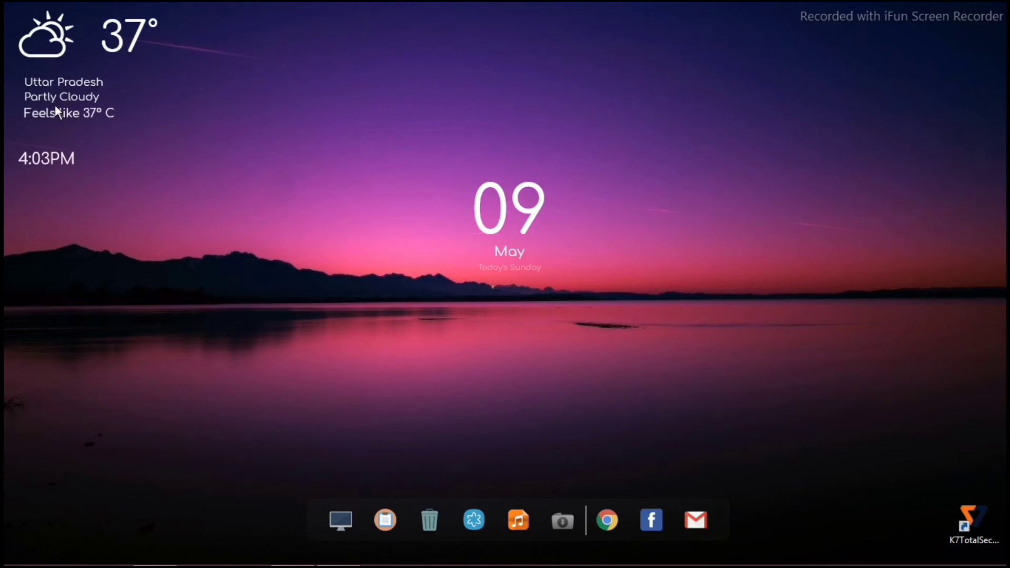
{"action": "left_click_drag", "start_coordinate": [56, 111], "coordinate": [55, 109]}
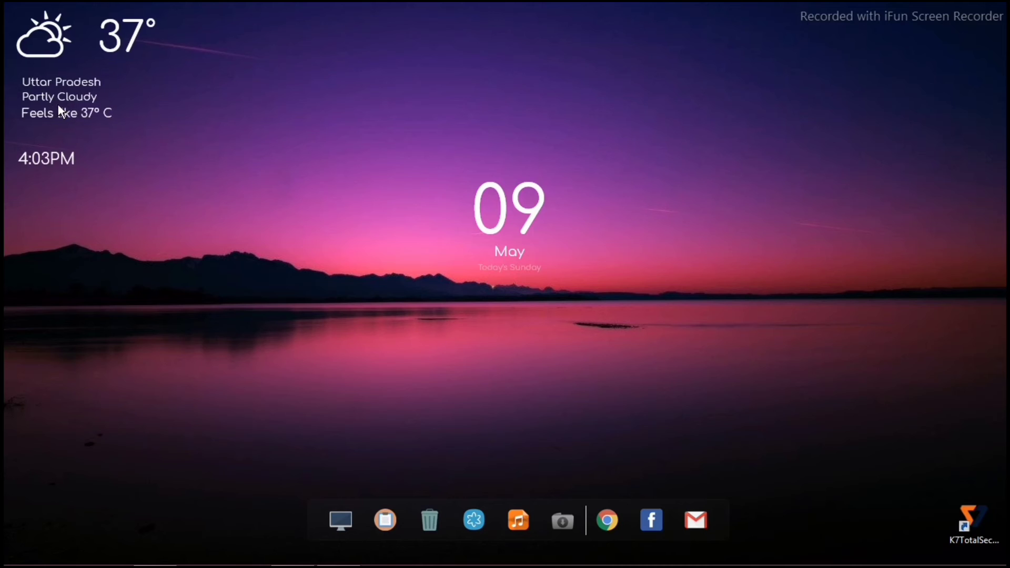
{"action": "left_click_drag", "start_coordinate": [33, 159], "coordinate": [30, 146]}
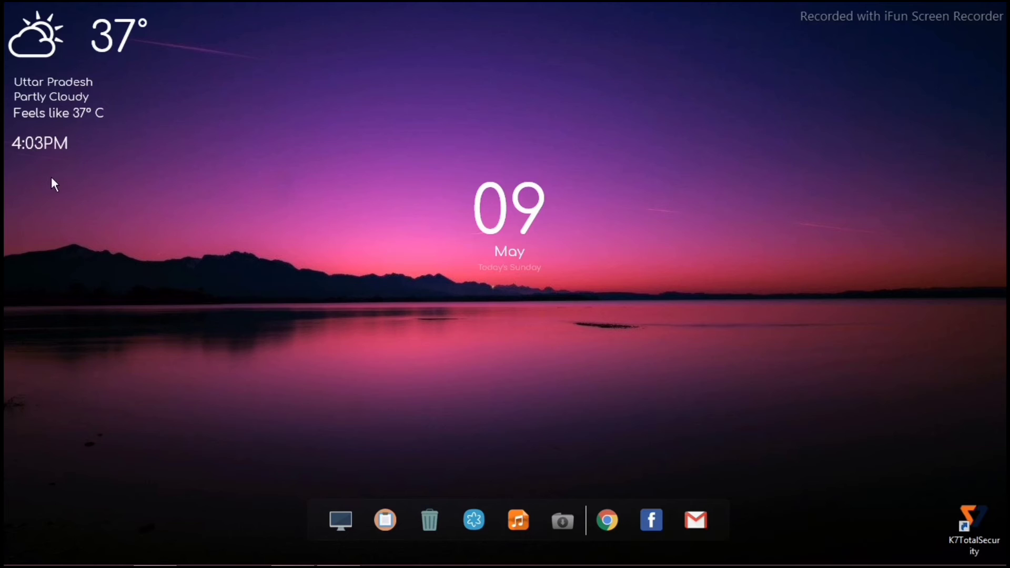
{"action": "right_click", "coordinate": [637, 136]}
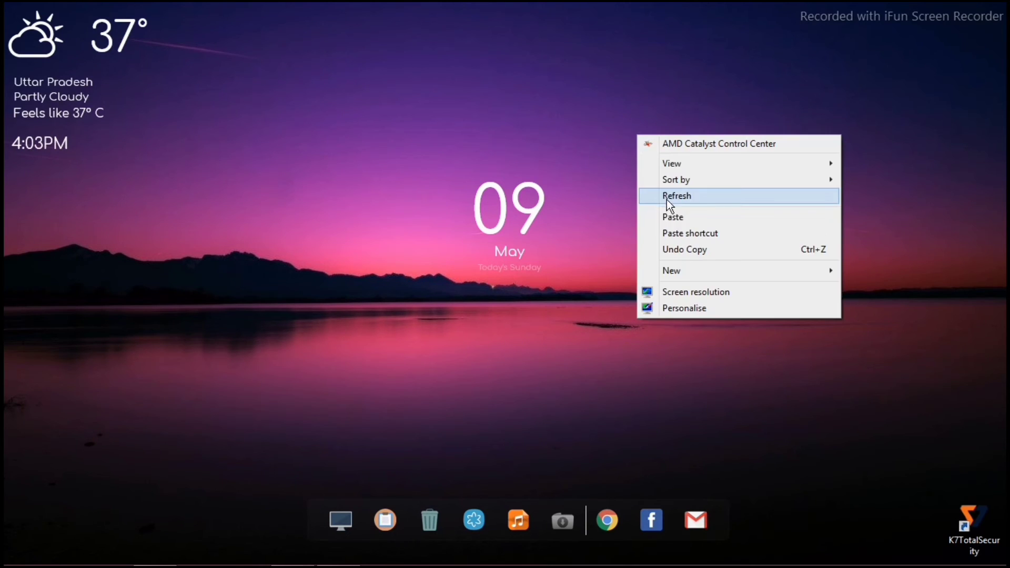
{"action": "left_click", "coordinate": [666, 200]}
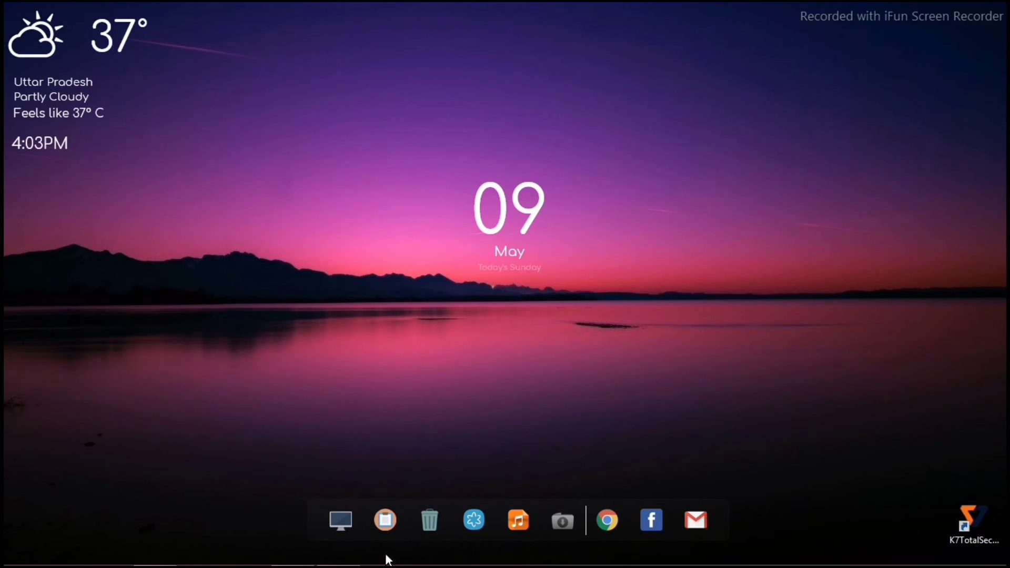
Load the Birds_gif disco.ini skin from the Rainmeter manager and set its position to On desktop.
{"action": "left_click", "coordinate": [338, 550]}
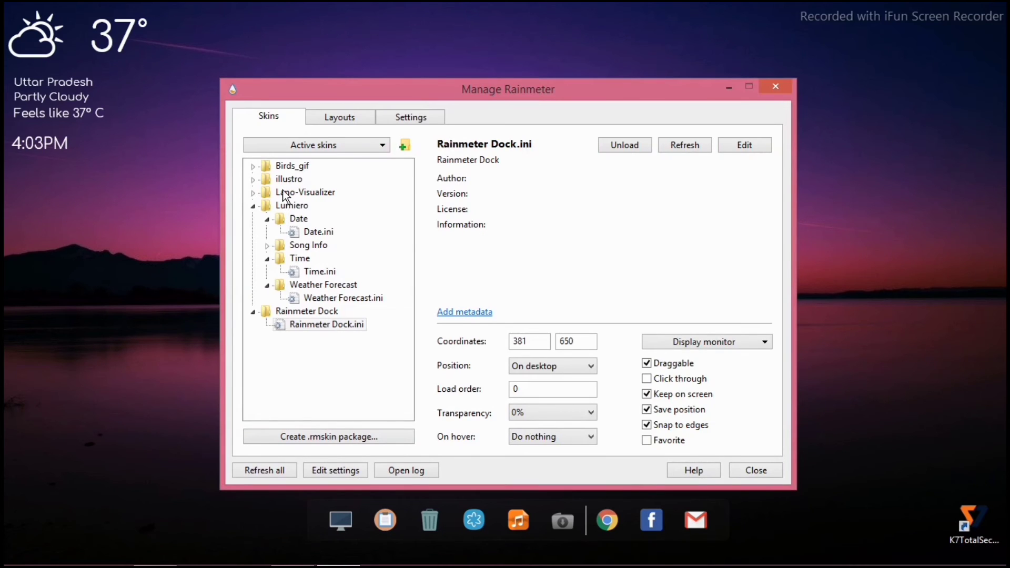
{"action": "left_click", "coordinate": [252, 167]}
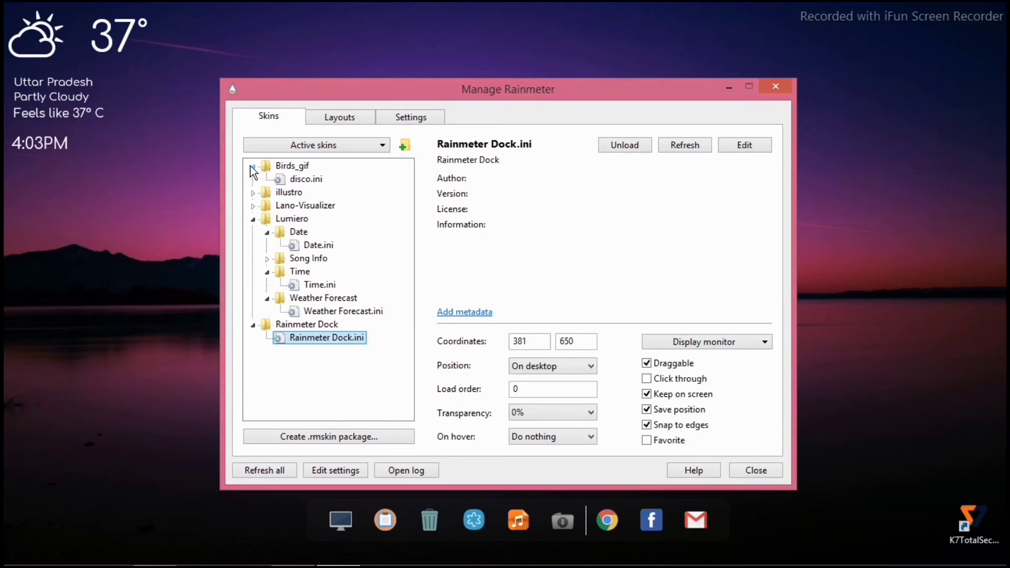
{"action": "left_click", "coordinate": [295, 179]}
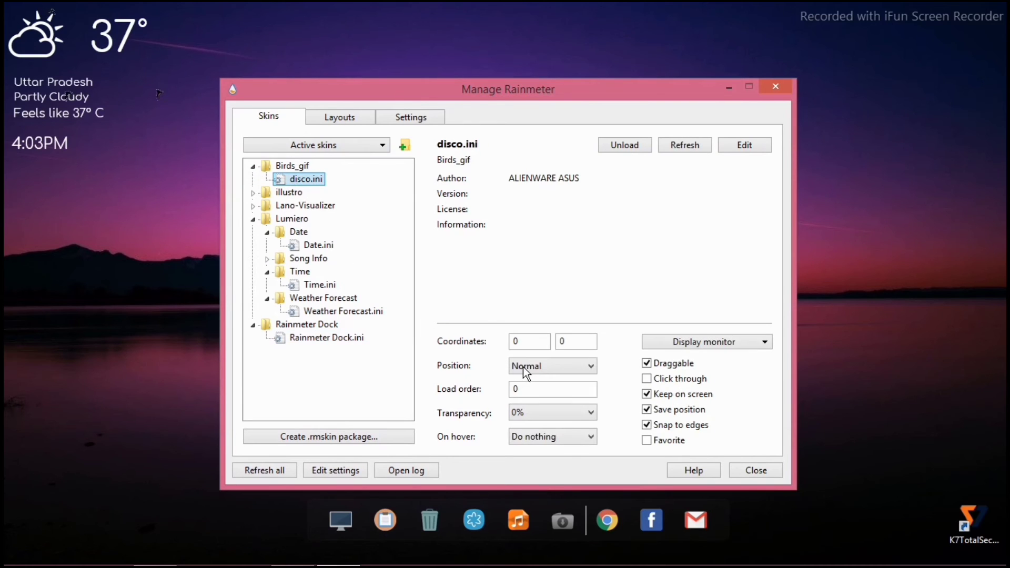
{"action": "left_click", "coordinate": [523, 367]}
{"action": "left_click", "coordinate": [528, 379]}
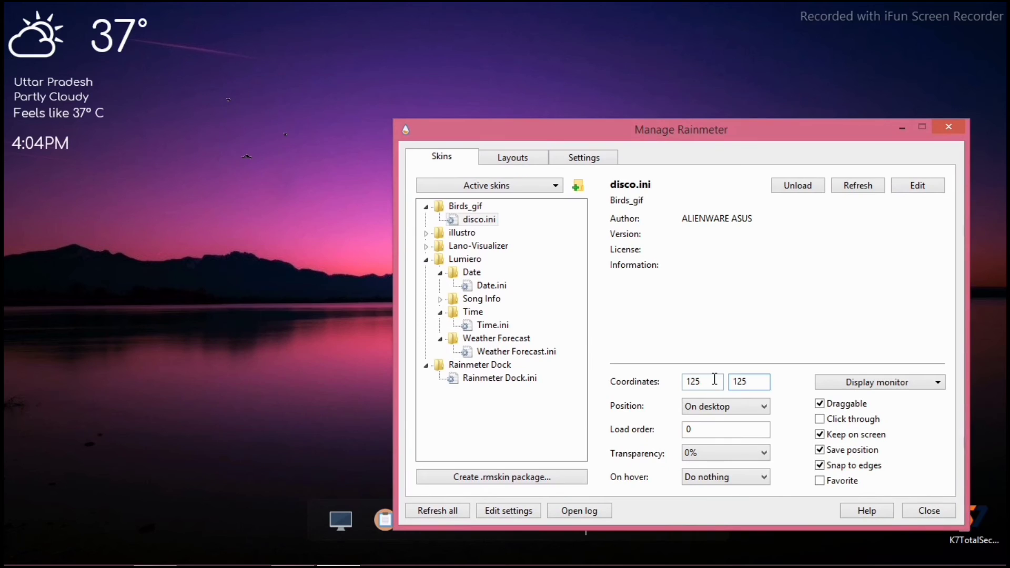
Set both desktop coordinates of the Birds_gif skin to 255.
{"action": "left_click", "coordinate": [715, 379]}
{"action": "key", "text": "BackSpace"}
{"action": "key", "text": "BackSpace"}
{"action": "key", "text": "BackSpace"}
{"action": "type", "text": "966"}
{"action": "key", "text": "BackSpace"}
{"action": "key", "text": "BackSpace"}
{"action": "key", "text": "BackSpace"}
{"action": "type", "text": "255"}
{"action": "left_click", "coordinate": [762, 380]}
{"action": "key", "text": "BackSpace"}
{"action": "type", "text": "255"}
{"action": "key", "text": "BackSpace"}
{"action": "key", "text": "BackSpace"}
{"action": "key", "text": "BackSpace"}
{"action": "type", "text": "255"}
Load Lano-Visualizer's general.ini settings and set visualizer scale to 0.05, song information scale to 0.25 and visualizer height to 42 px.
{"action": "left_click", "coordinate": [426, 246]}
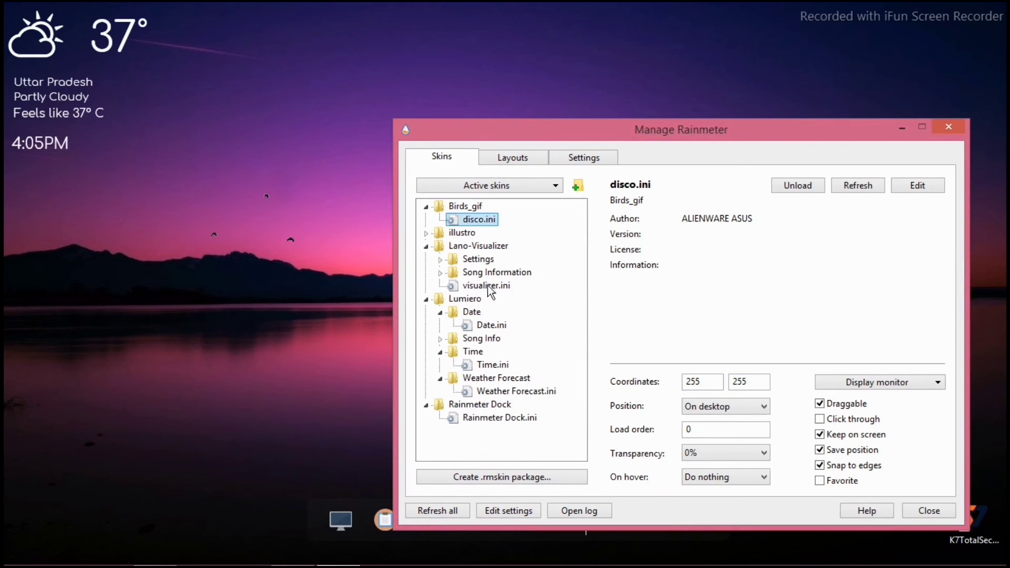
{"action": "left_click", "coordinate": [441, 259]}
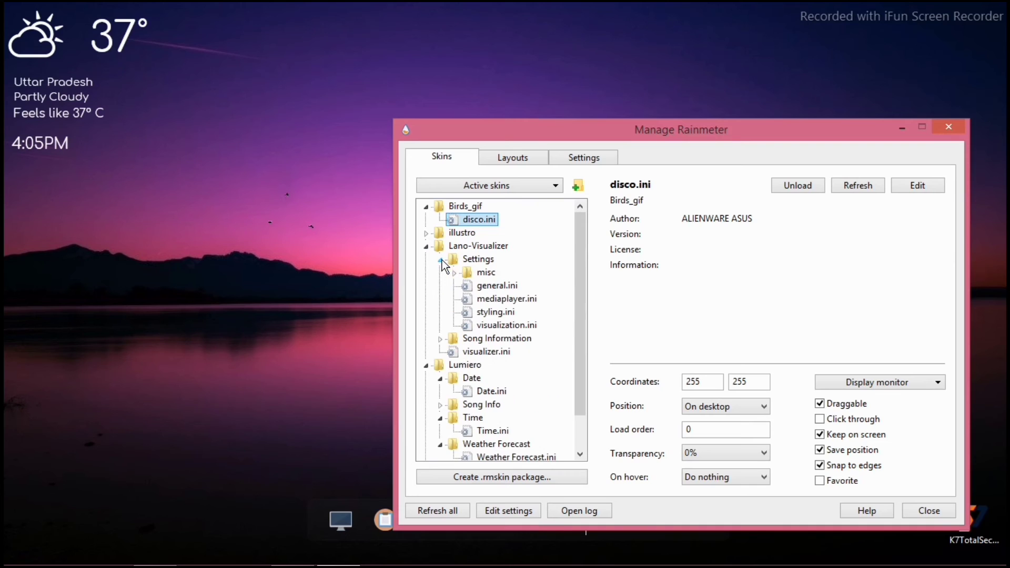
{"action": "left_click", "coordinate": [470, 287]}
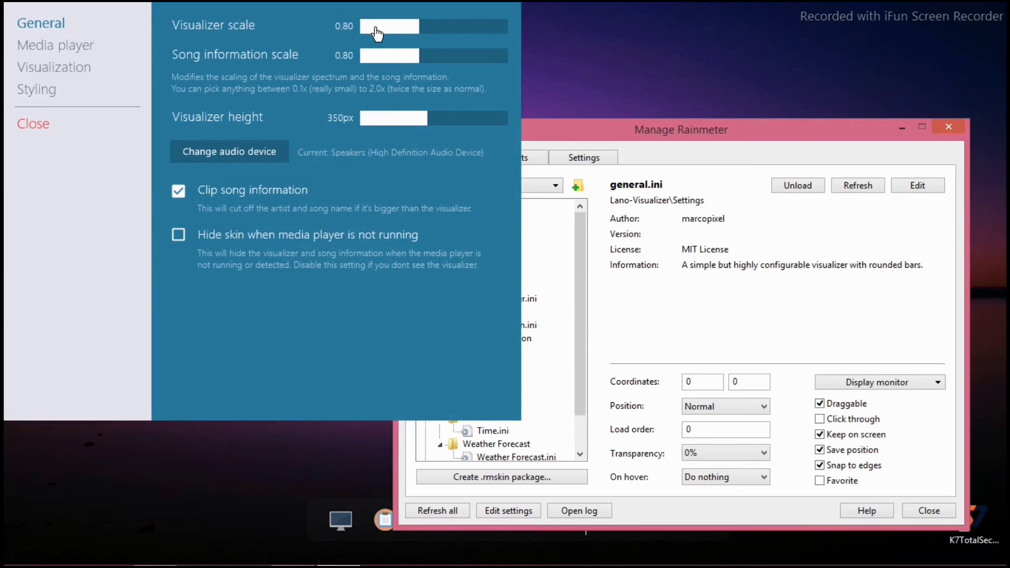
{"action": "left_click", "coordinate": [375, 27]}
{"action": "left_click_drag", "start_coordinate": [374, 30], "coordinate": [366, 34]}
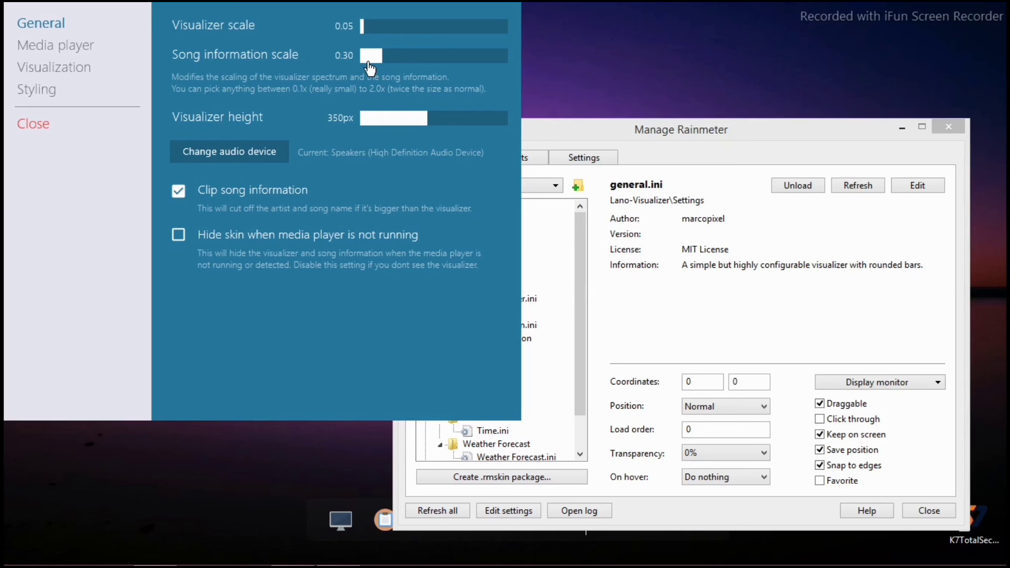
{"action": "mouse_move", "coordinate": [370, 69]}
{"action": "left_mouse_down"}
{"action": "mouse_move", "coordinate": [394, 62]}
{"action": "mouse_move", "coordinate": [370, 62]}
{"action": "mouse_move", "coordinate": [382, 62]}
{"action": "left_mouse_up"}
{"action": "left_click", "coordinate": [389, 128]}
{"action": "left_click_drag", "start_coordinate": [376, 131], "coordinate": [370, 131]}
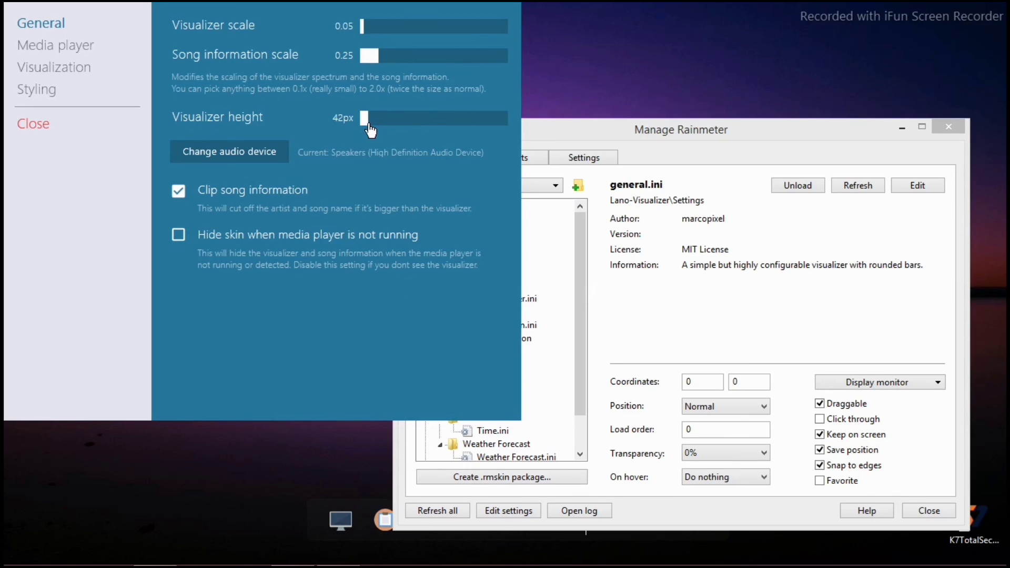
In the visualizer's Visualization settings, set smoothing level to 5, bar width to 24 px and bar count to about 38.
{"action": "left_click", "coordinate": [58, 78]}
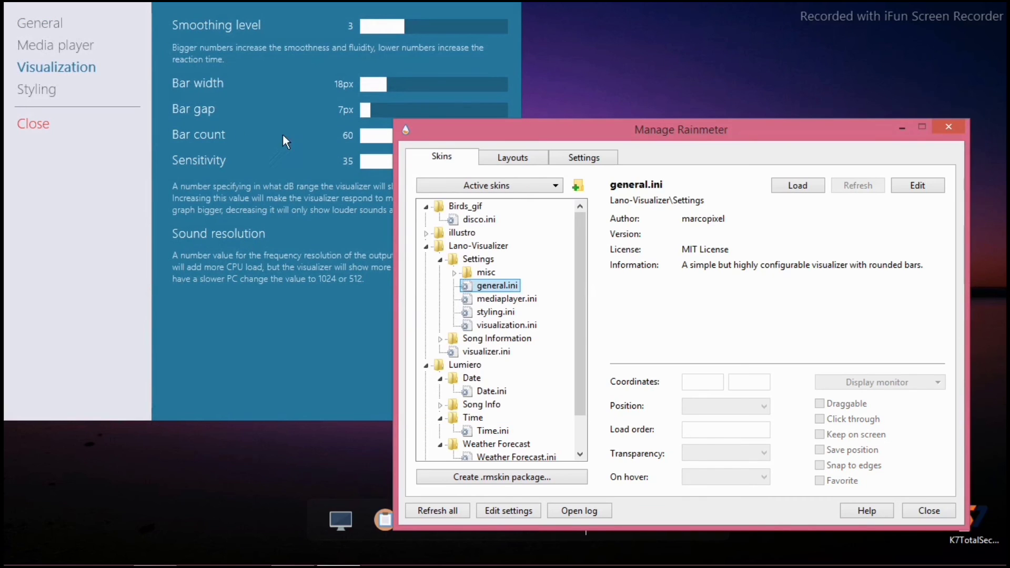
{"action": "left_click", "coordinate": [284, 127]}
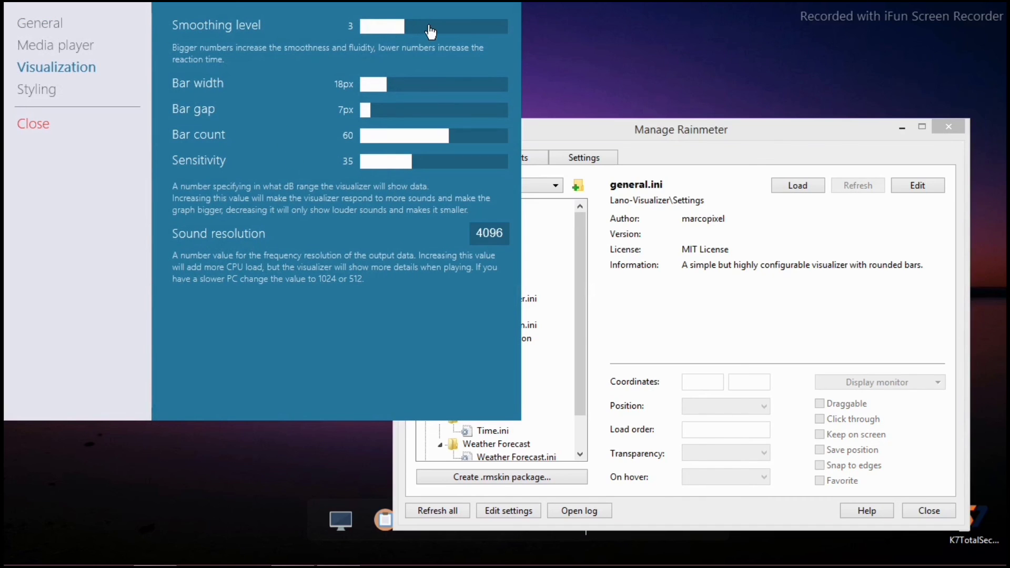
{"action": "left_click", "coordinate": [415, 87]}
{"action": "left_click_drag", "start_coordinate": [423, 89], "coordinate": [396, 91]}
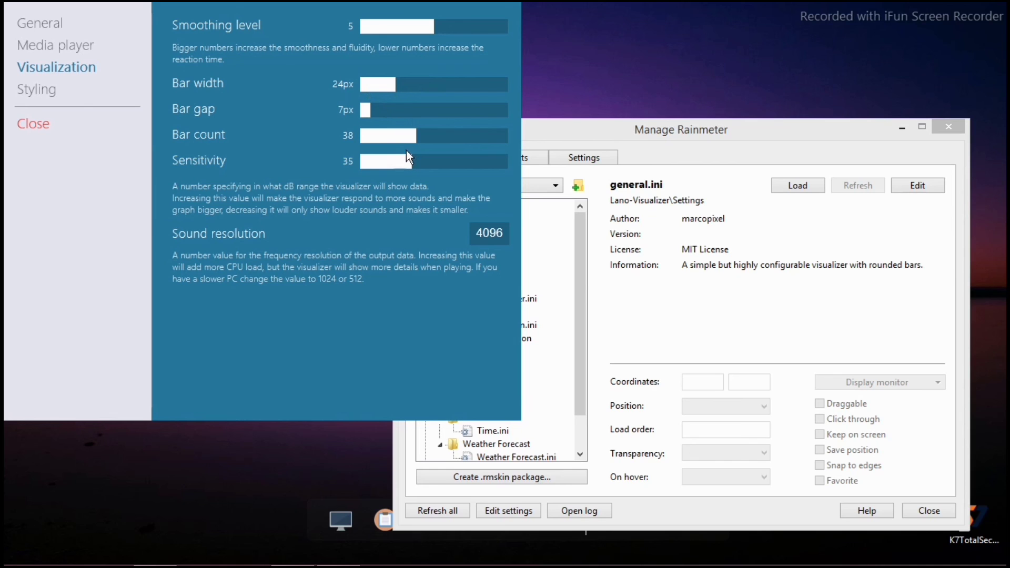
{"action": "left_click", "coordinate": [419, 135]}
Close the Lano-Visualizer settings after checking the remaining pages, and load the visualizer.ini skin from the manager.
{"action": "left_click", "coordinate": [25, 47]}
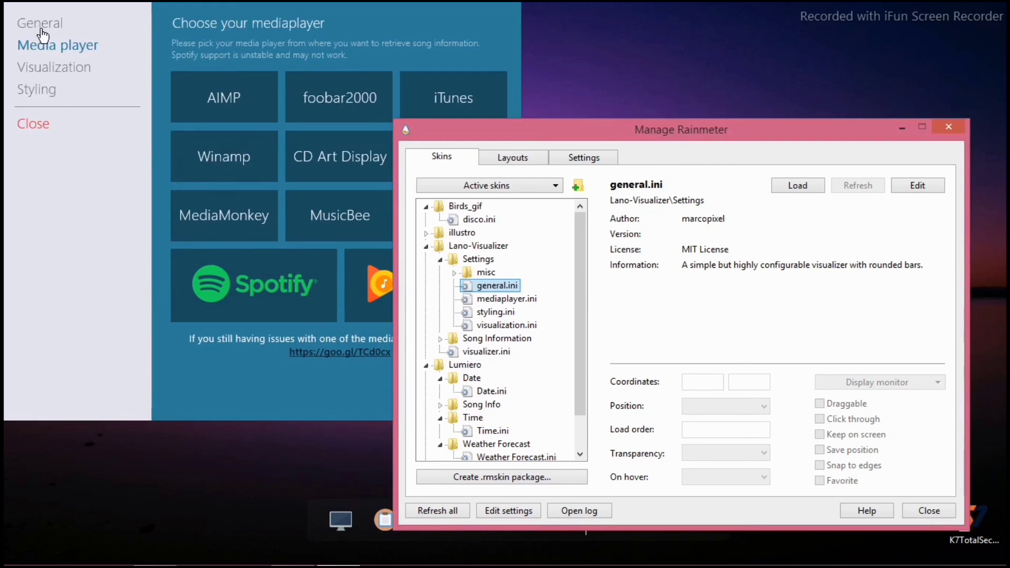
{"action": "left_click", "coordinate": [41, 24]}
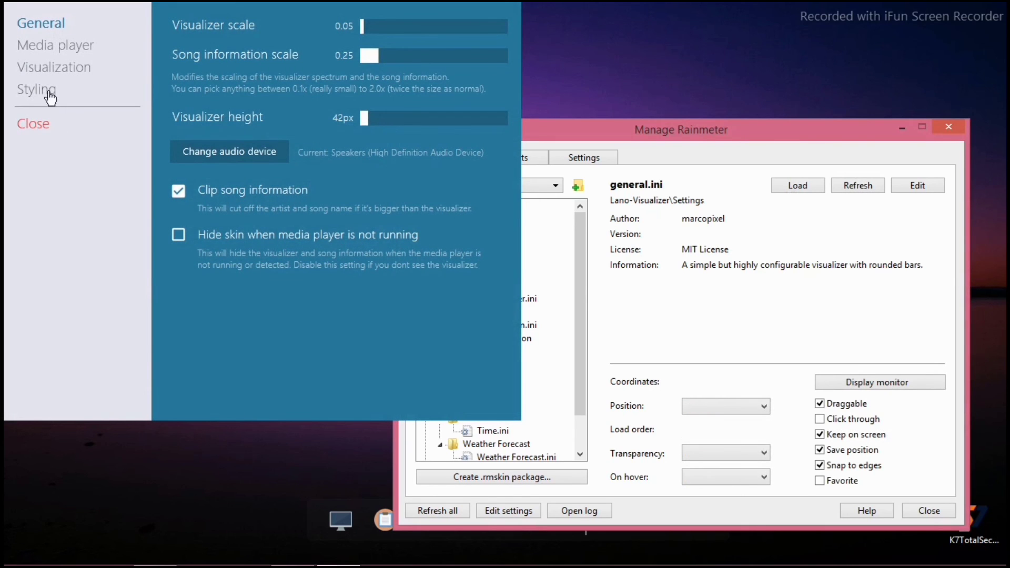
{"action": "left_click", "coordinate": [49, 93]}
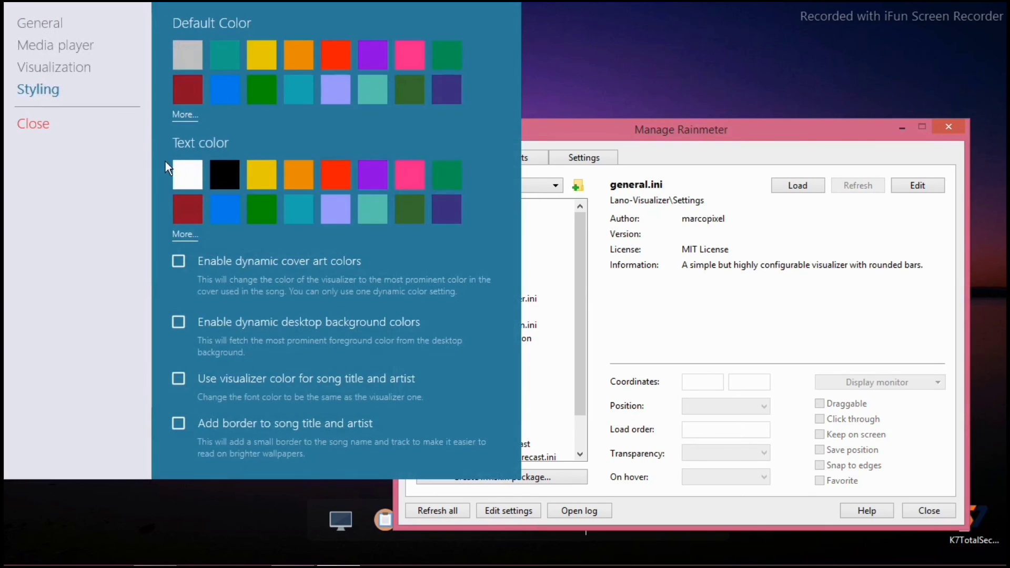
{"action": "left_click", "coordinate": [50, 126]}
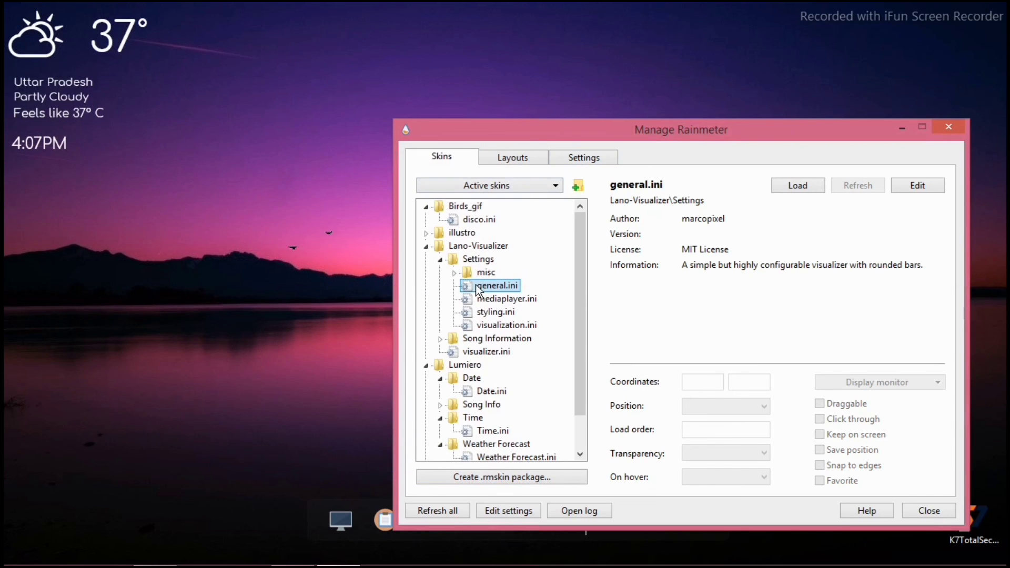
{"action": "left_click", "coordinate": [486, 352]}
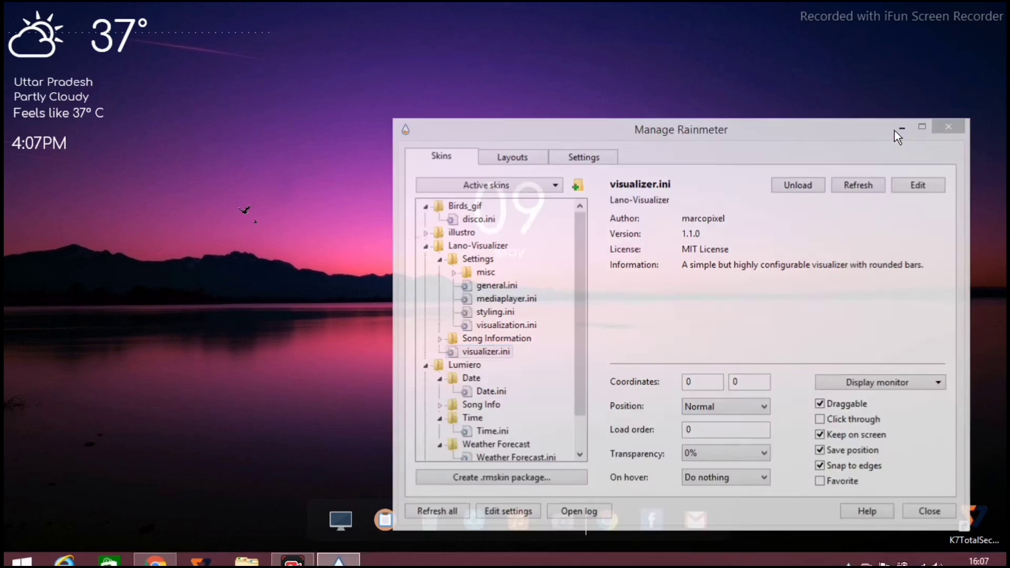
{"action": "left_click", "coordinate": [900, 127]}
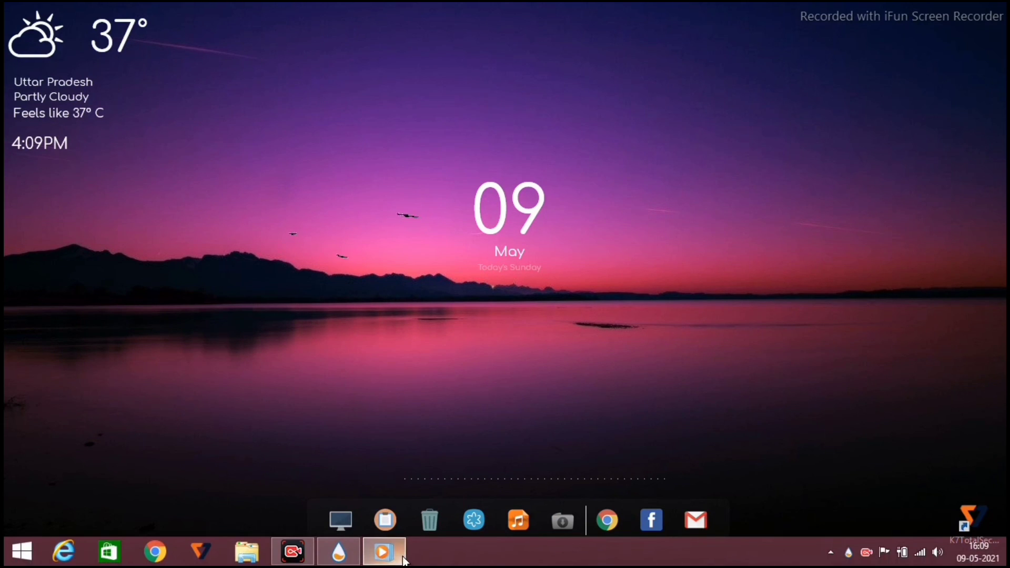
Skip through the playing track in Windows Media Player to test the visualizer, close the player and refresh the desktop.
{"action": "left_click", "coordinate": [397, 551]}
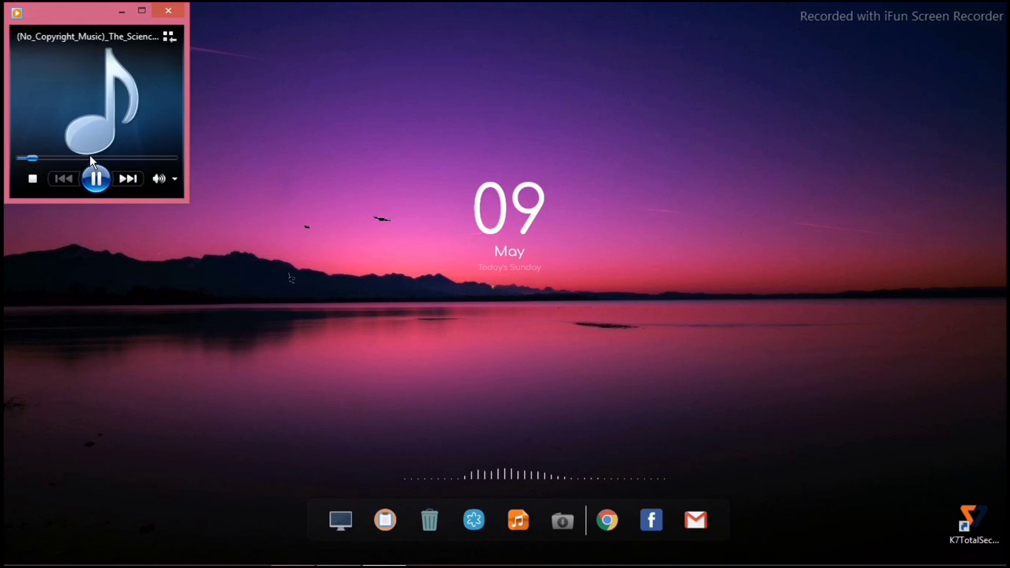
{"action": "left_click", "coordinate": [85, 158]}
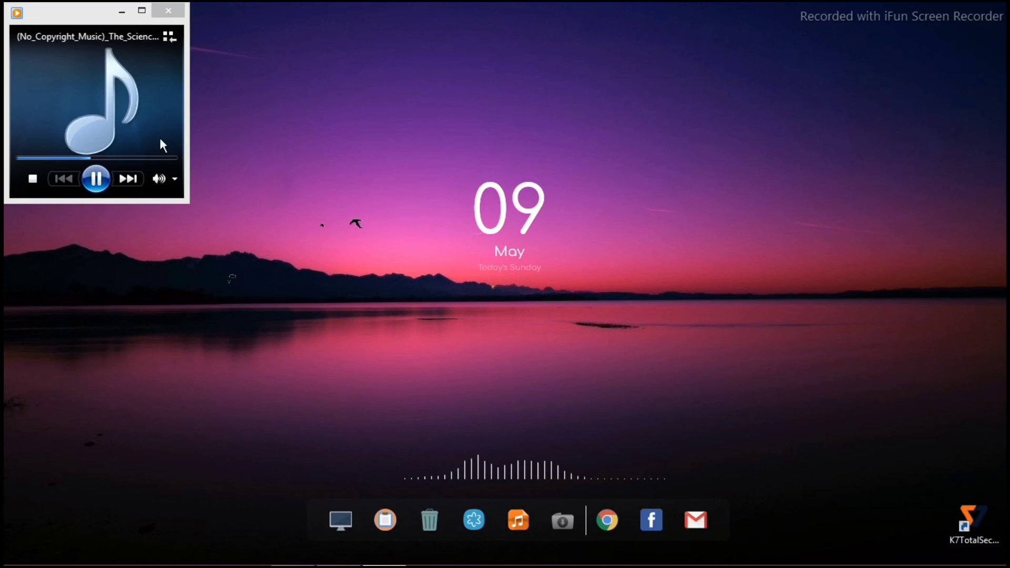
{"action": "left_click", "coordinate": [154, 158]}
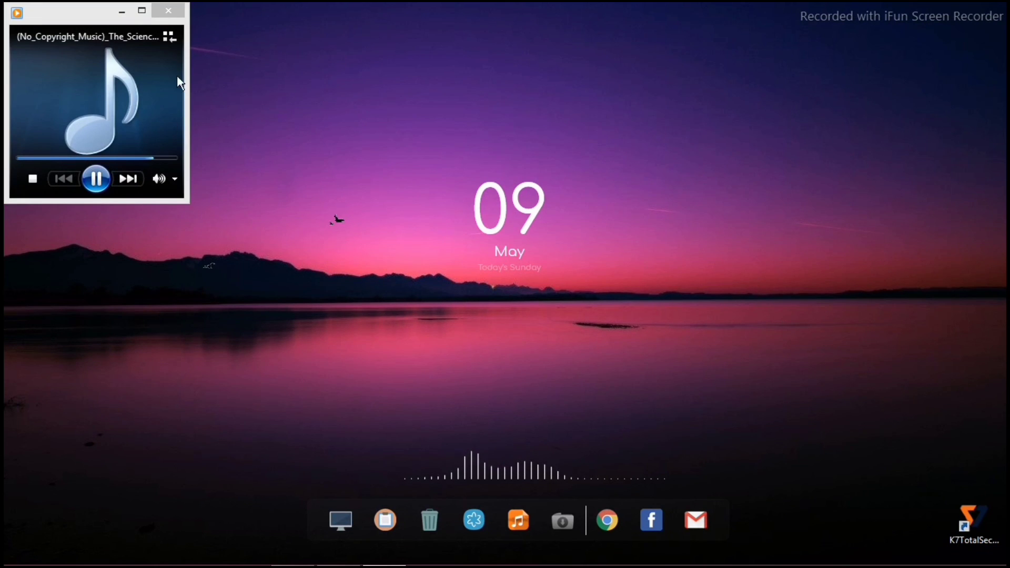
{"action": "left_click", "coordinate": [182, 16]}
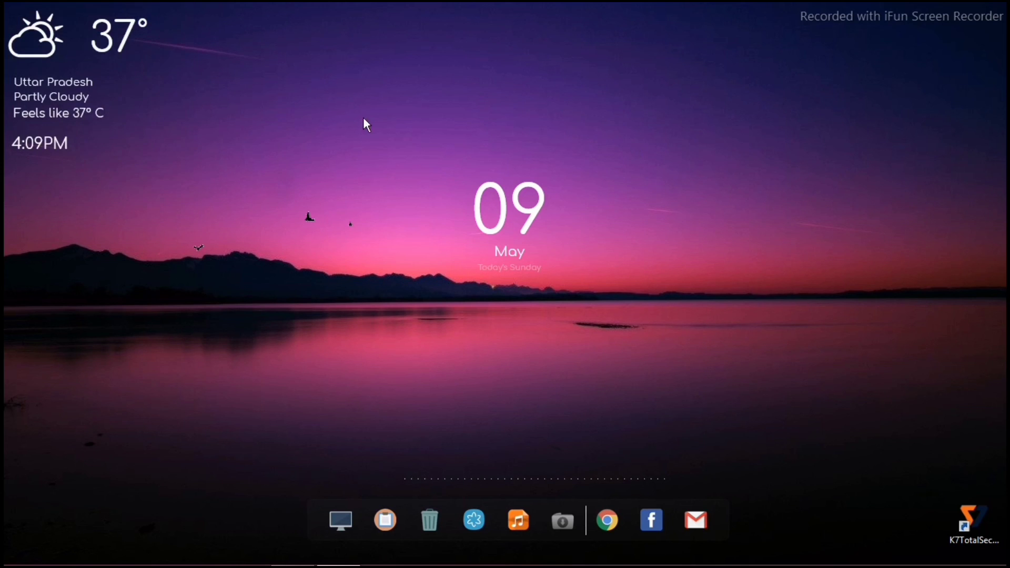
{"action": "right_click", "coordinate": [690, 230]}
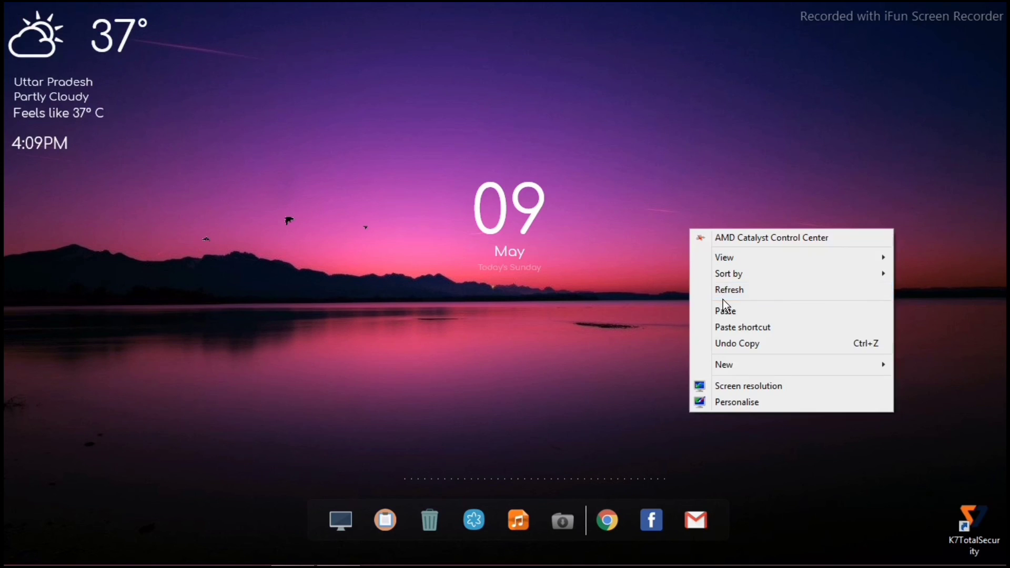
{"action": "left_click", "coordinate": [723, 297]}
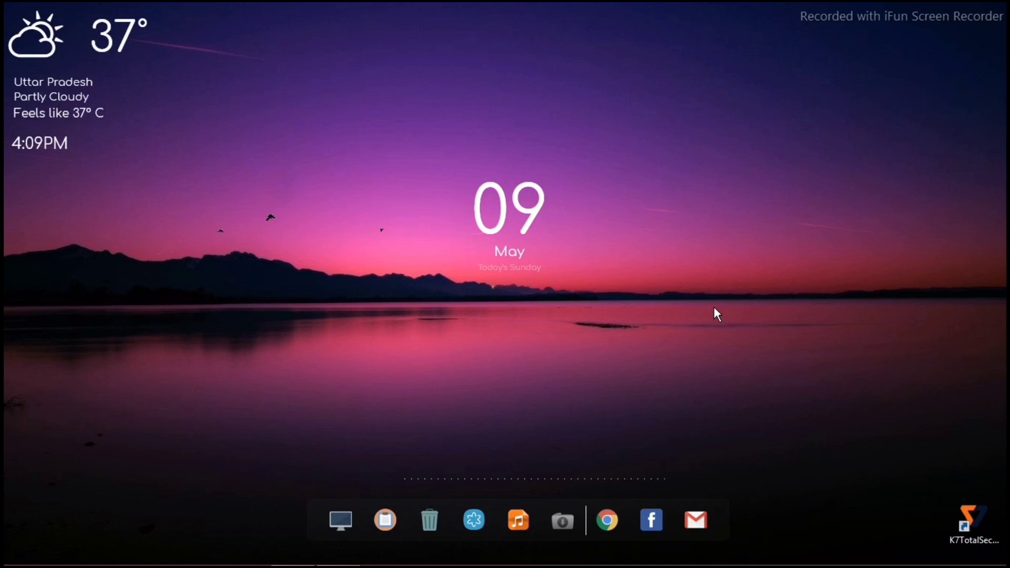